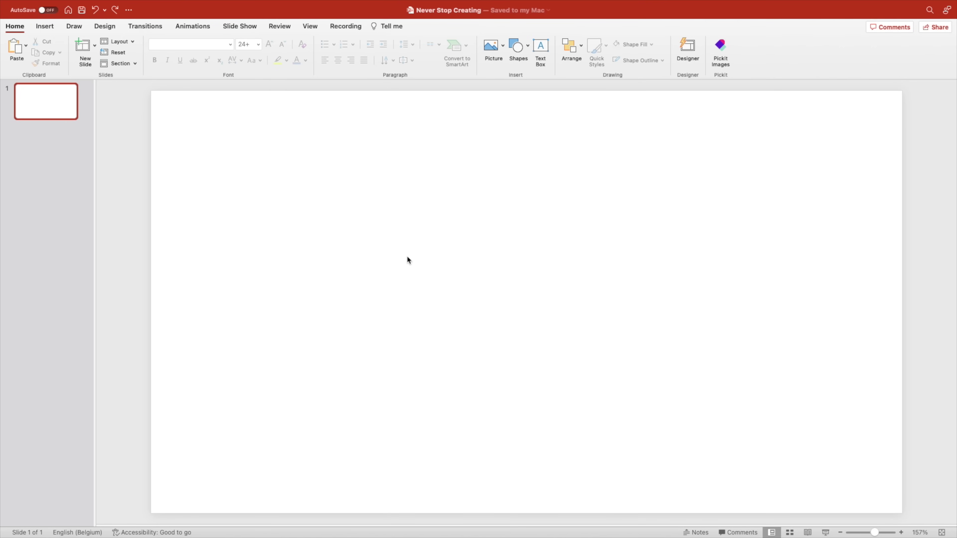
- Paste the landscape photo and apply Designer's first full-bleed layout suggestion
right_click(420, 258)
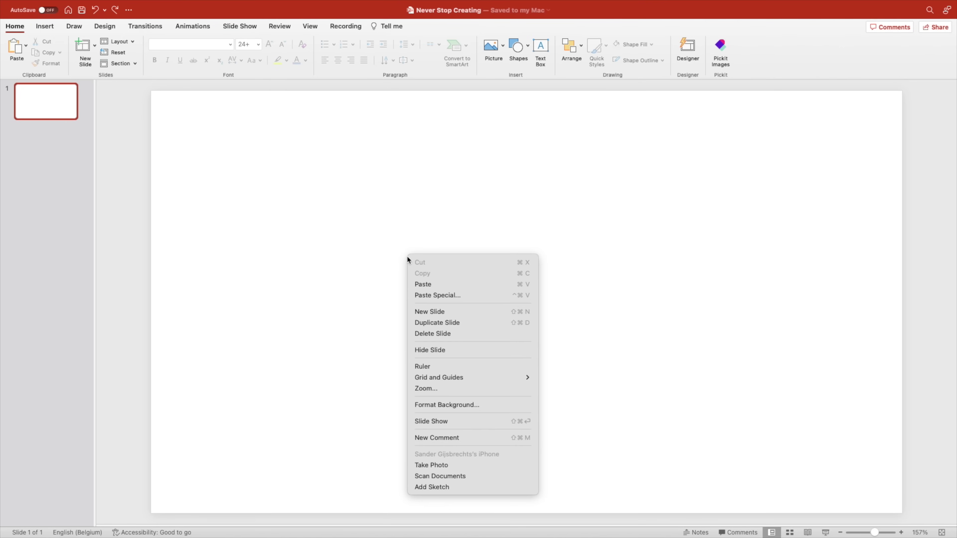
click(430, 281)
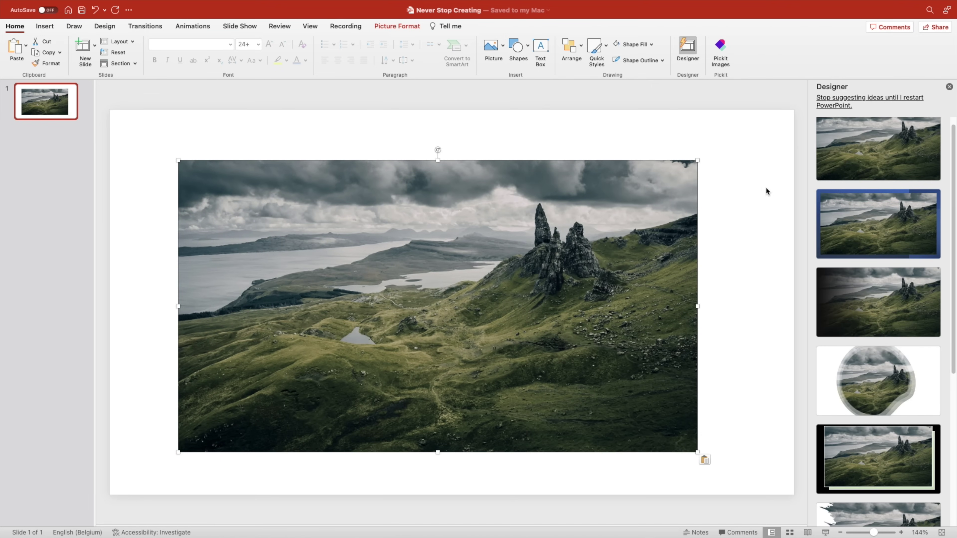
click(845, 158)
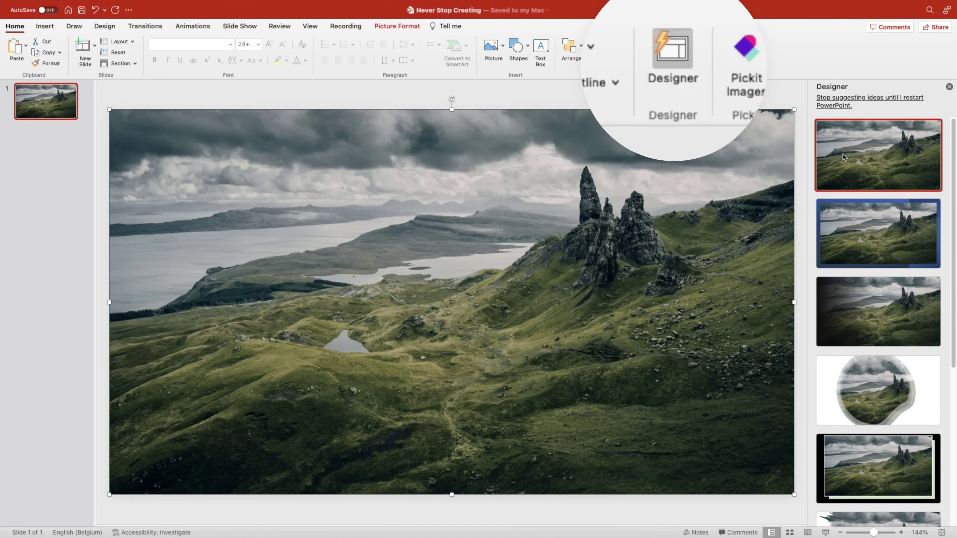
click(949, 87)
click(128, 227)
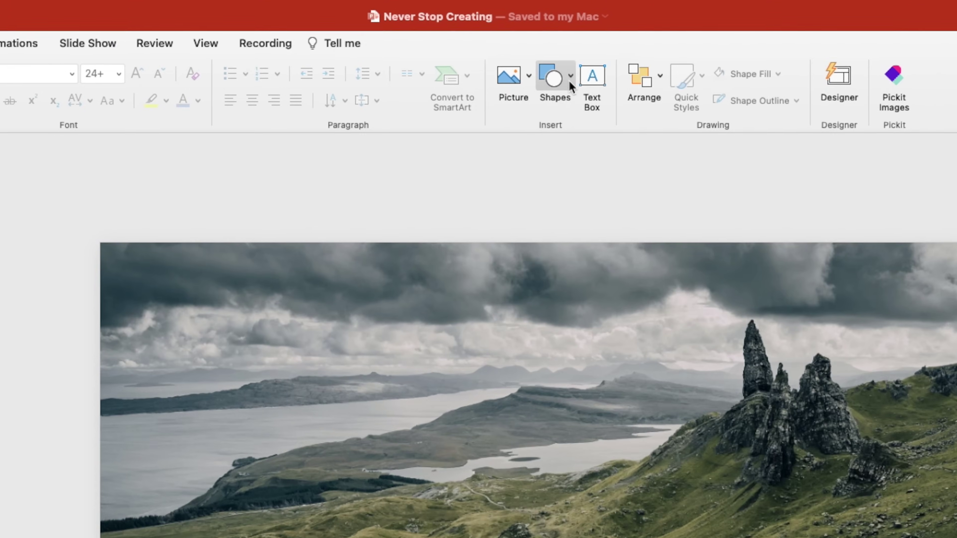
- Draw a tall rounded rectangle on the photo and round its ends fully into a pill
click(550, 57)
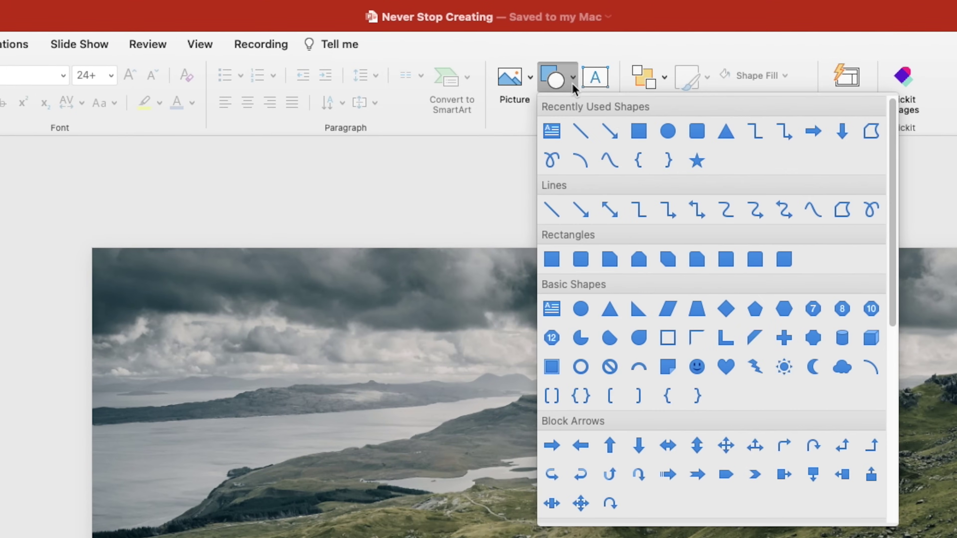
click(697, 132)
drag(330, 362, 437, 537)
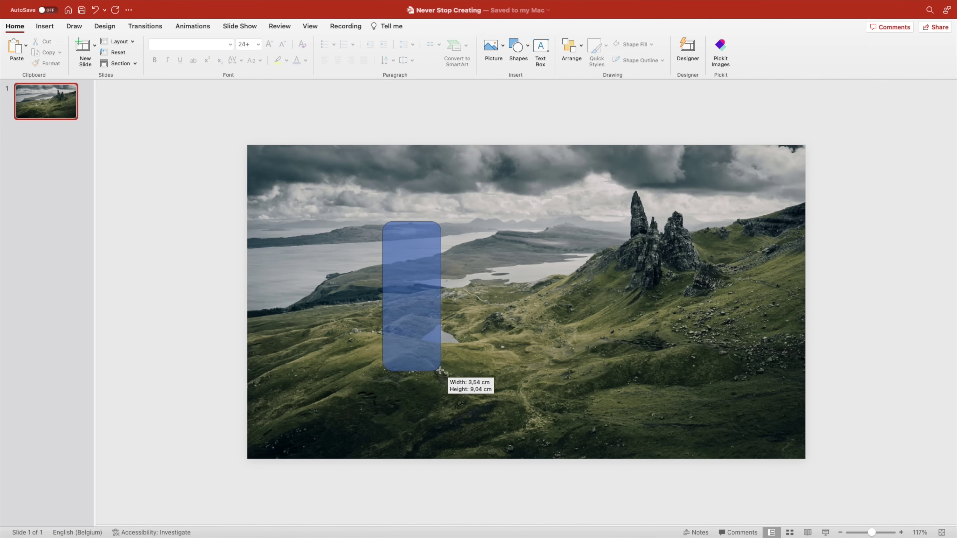
drag(448, 392, 448, 393)
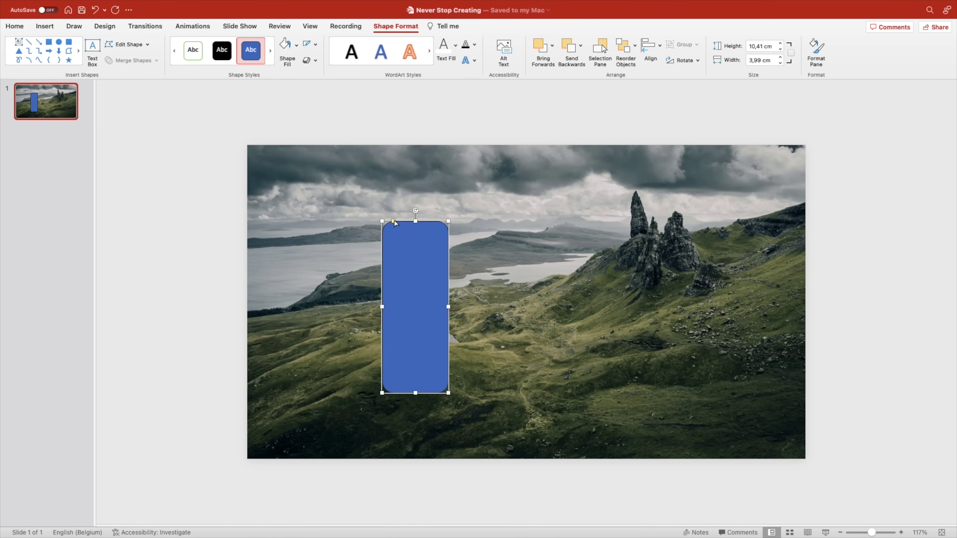
drag(394, 223, 450, 238)
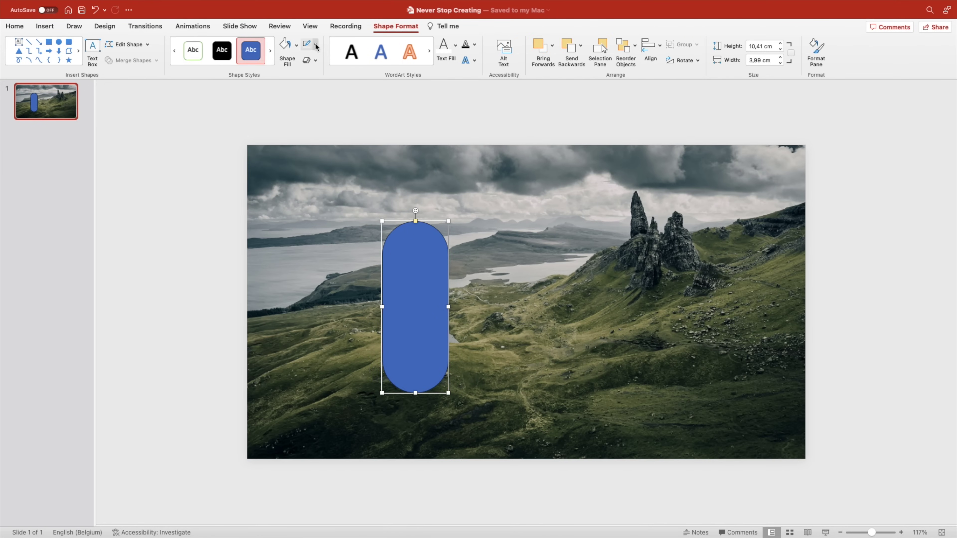
- Give the pill No Outline and a white fill
click(316, 46)
click(323, 67)
click(297, 45)
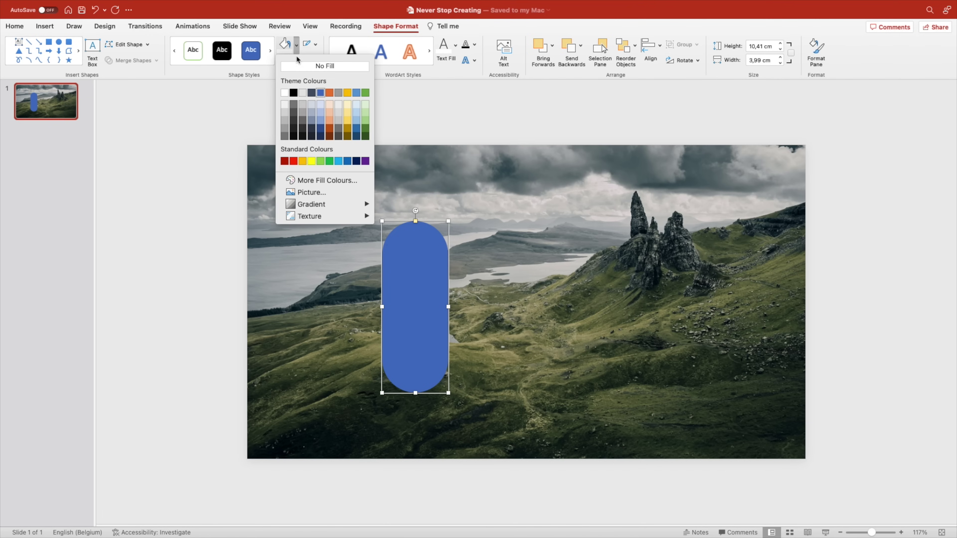
click(285, 92)
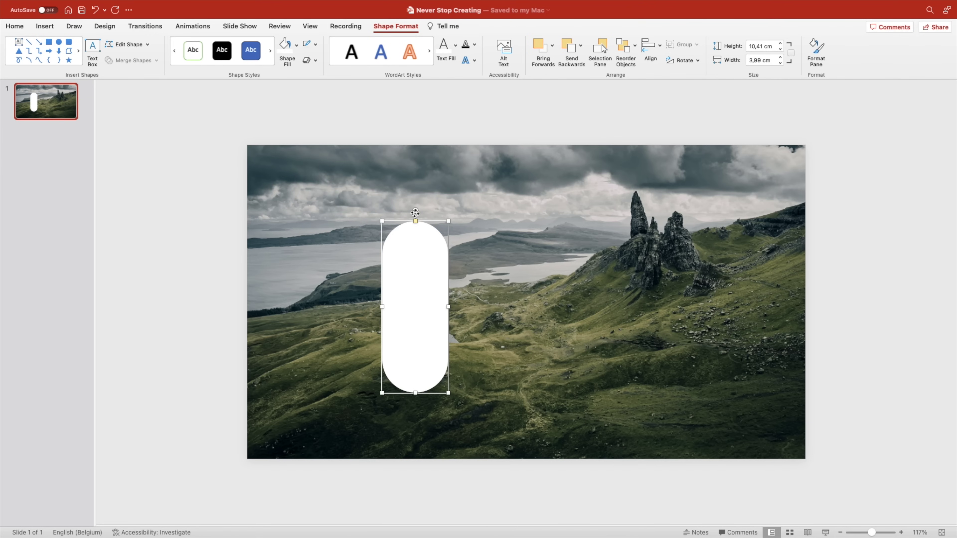
- Rotate the pill to 45°, lengthen it, and widen and enlarge a duplicate
drag(415, 213, 588, 184)
drag(465, 293, 630, 266)
drag(720, 231, 745, 247)
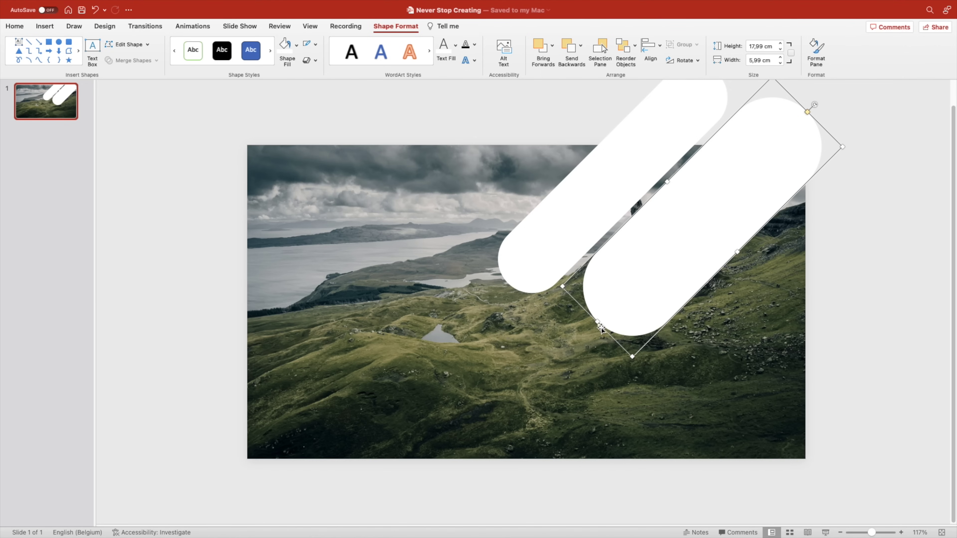
drag(600, 324, 562, 347)
- Shorten, narrow to 2,32 cm and reposition the pill copies diagonally across the right side
click(508, 285)
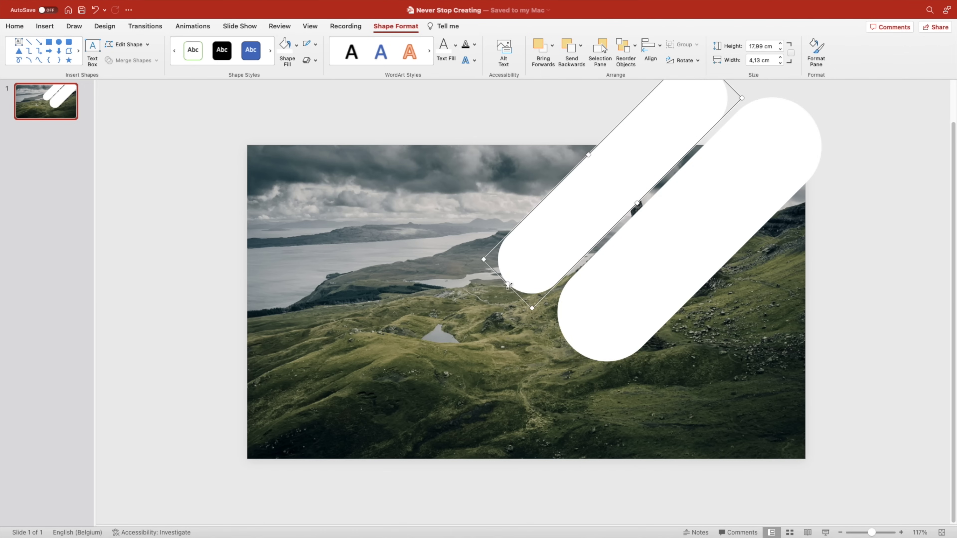
drag(508, 285, 542, 252)
drag(634, 255, 816, 359)
drag(866, 342, 531, 217)
drag(524, 352, 584, 131)
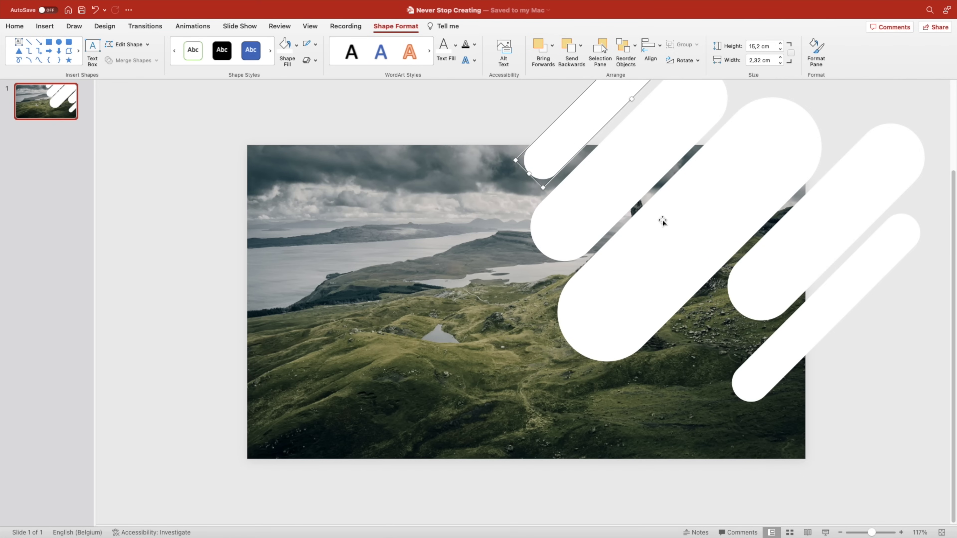
drag(680, 250, 685, 245)
- Undo the last pill move and add a short stubby pill copy at the left
click(865, 399)
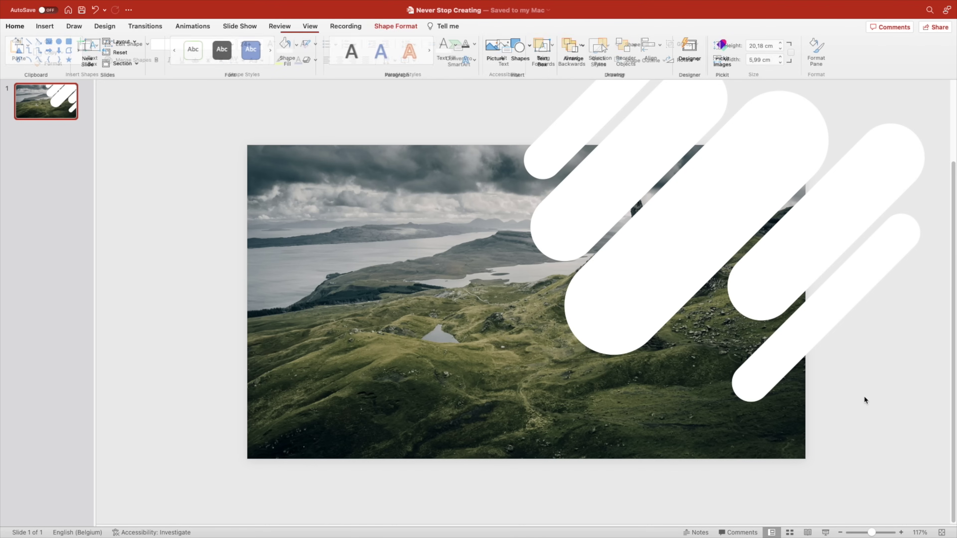
key(super+z)
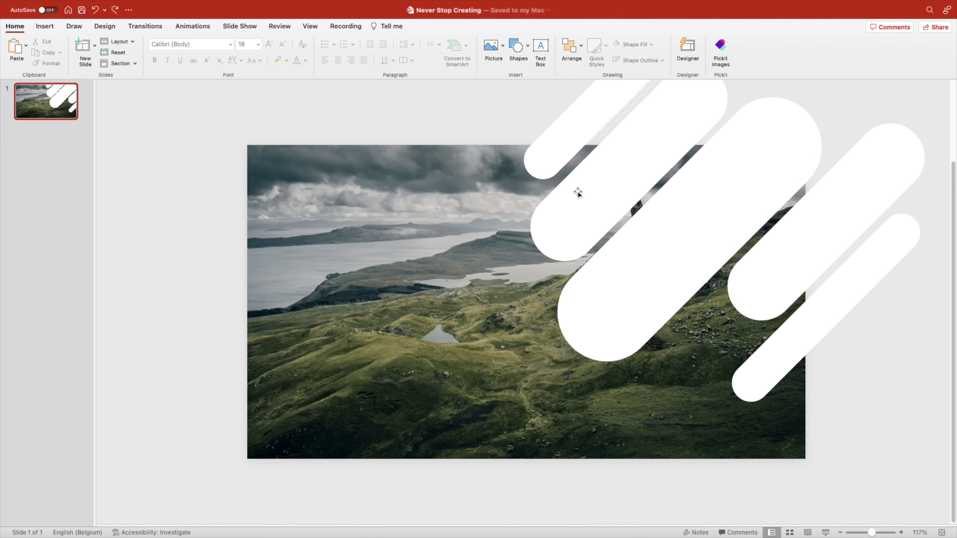
drag(487, 213, 435, 232)
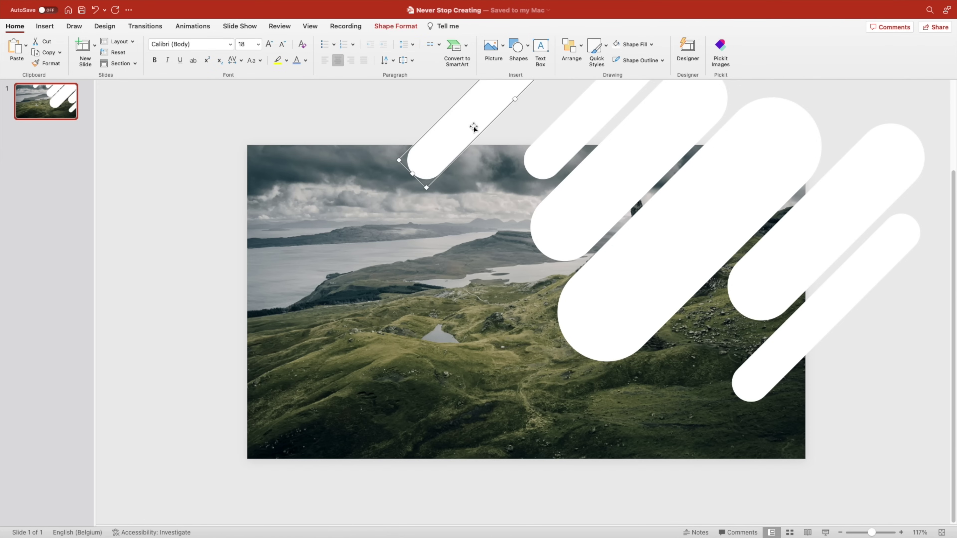
drag(474, 129, 410, 306)
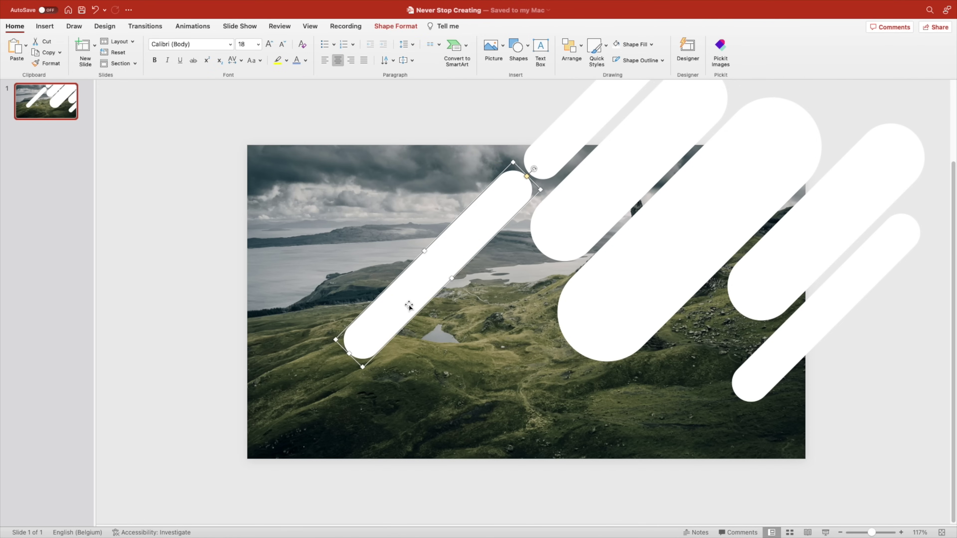
drag(348, 360, 503, 203)
- Draw a white oval circle among the pills, about 3,19 cm across
click(518, 45)
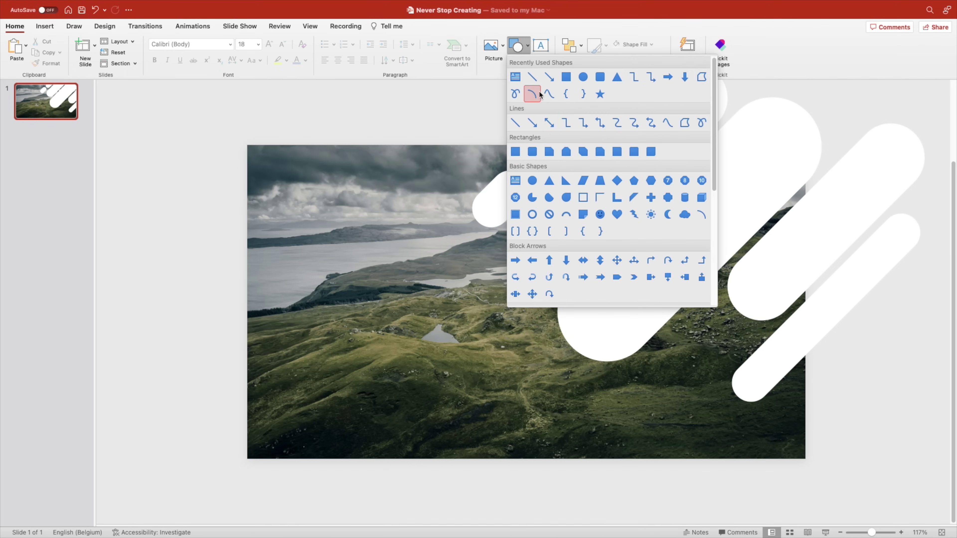
click(571, 92)
mouse_move(466, 363)
mouse_down()
mouse_move(497, 394)
mouse_move(493, 384)
mouse_move(712, 332)
mouse_up()
click(306, 45)
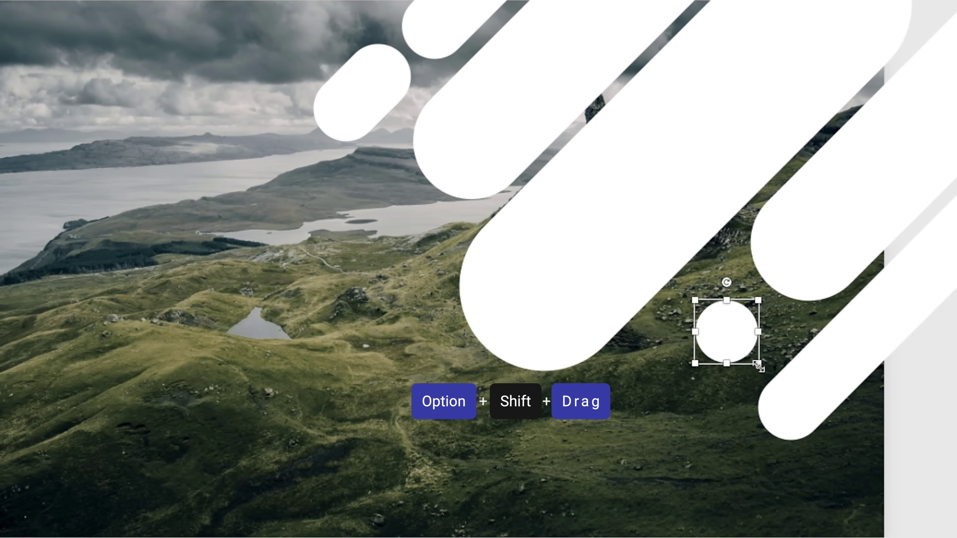
drag(758, 365, 739, 362)
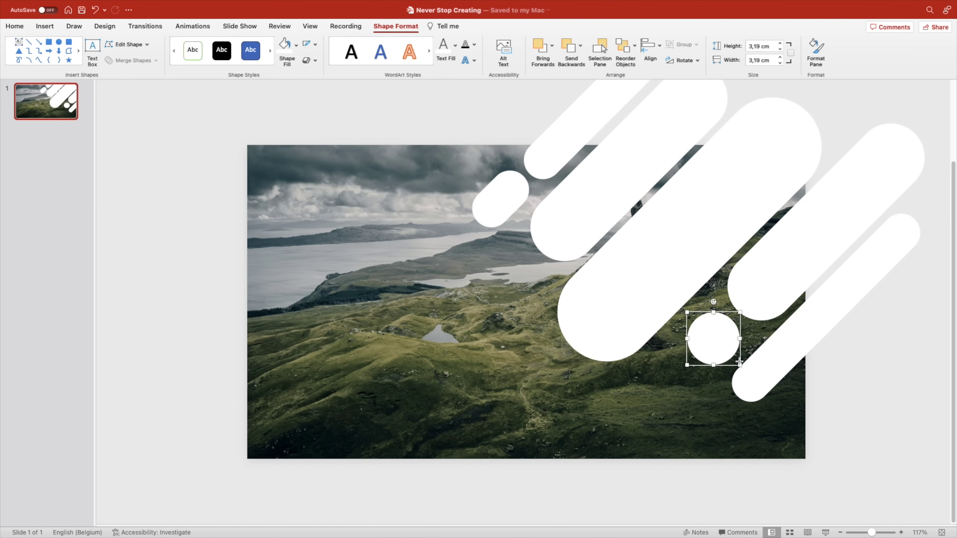
- Select all seven white pills and the circle and group them
click(881, 385)
scroll(790, 346, down, 3)
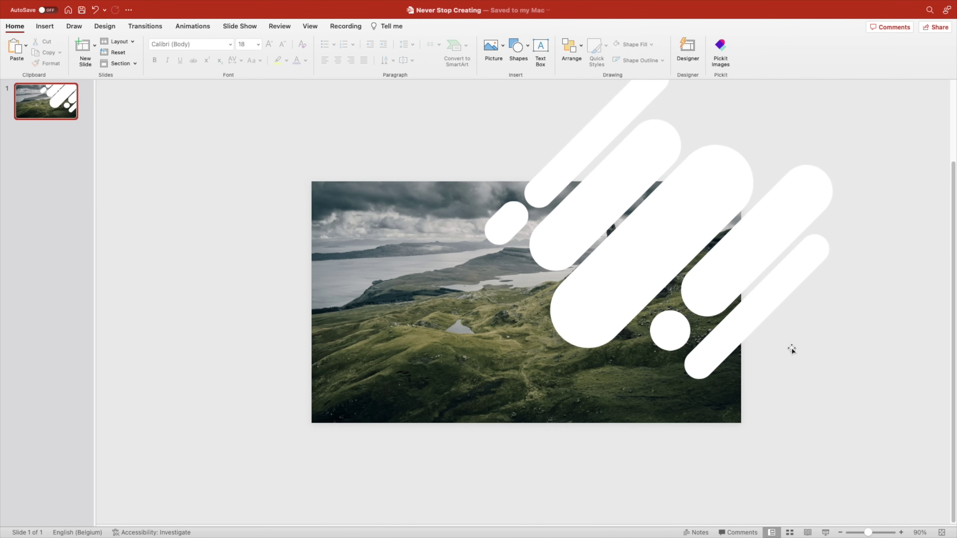
scroll(790, 346, down, 2)
click(716, 327)
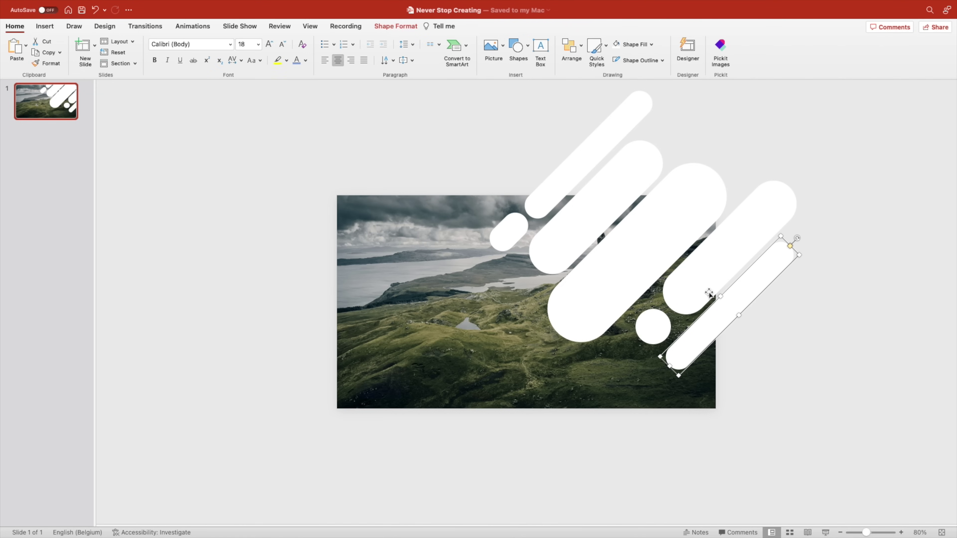
ctrl+click(710, 299)
ctrl+click(657, 326)
ctrl+click(611, 273)
ctrl+click(575, 227)
ctrl+click(593, 155)
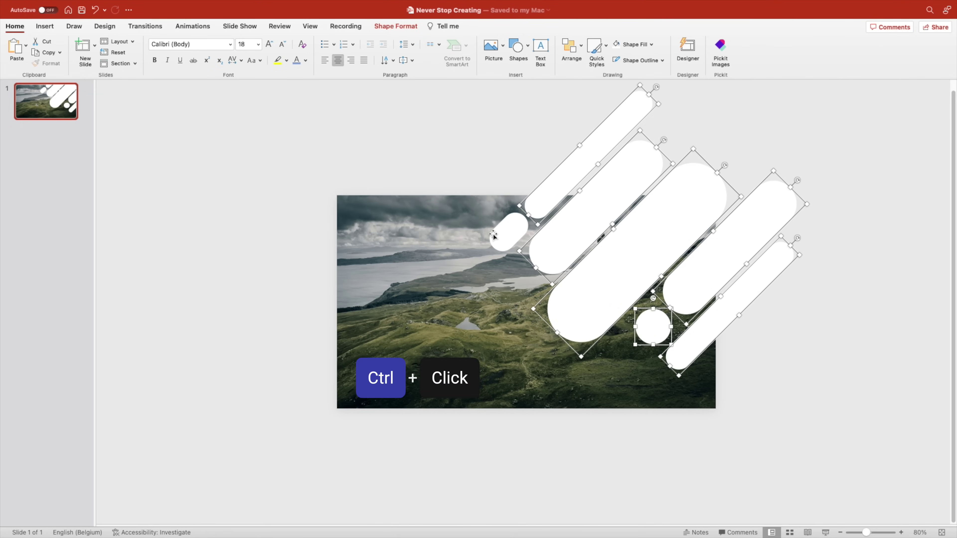
ctrl+click(508, 231)
scroll(609, 226, down, 2)
right_click(610, 225)
mouse_move(641, 272)
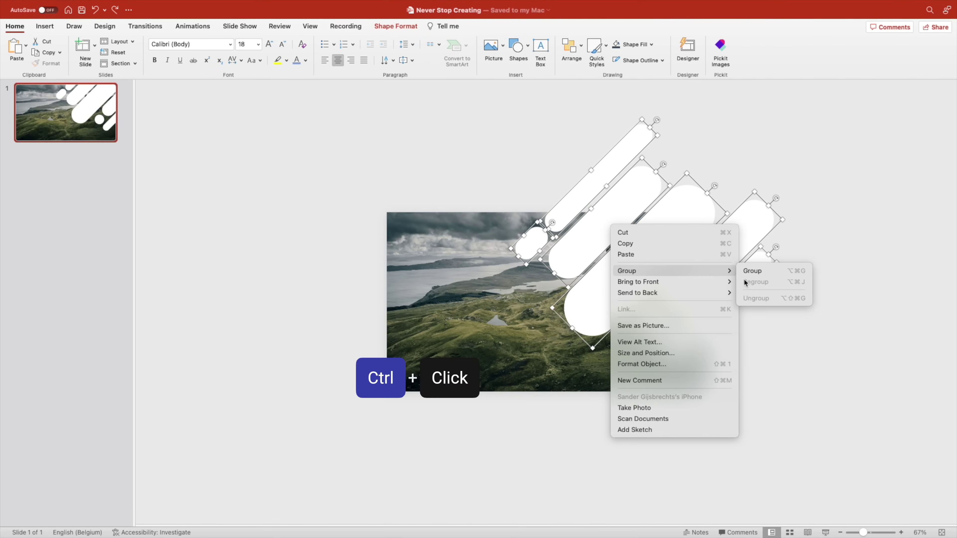
click(758, 272)
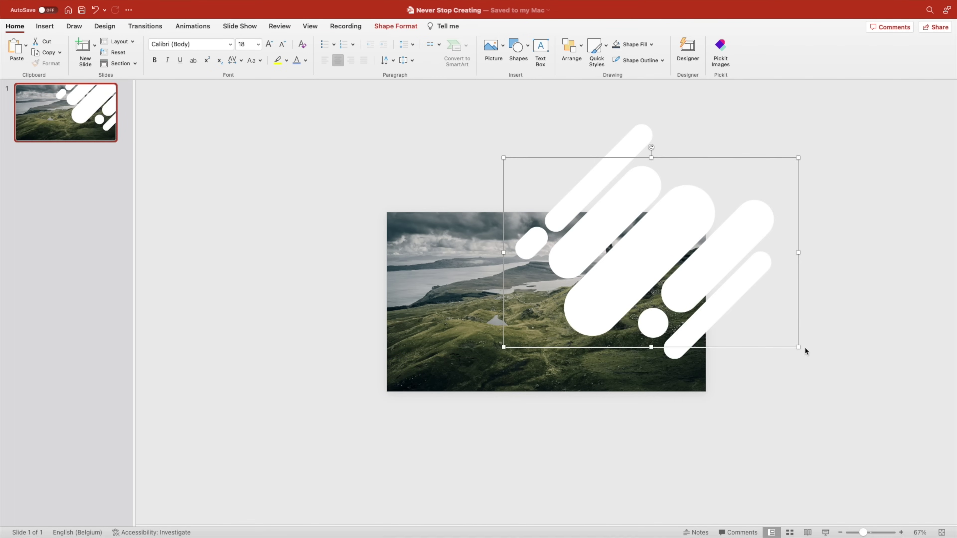
- Enlarge and reposition the group, then ungroup it back into separate shapes
drag(798, 347, 835, 370)
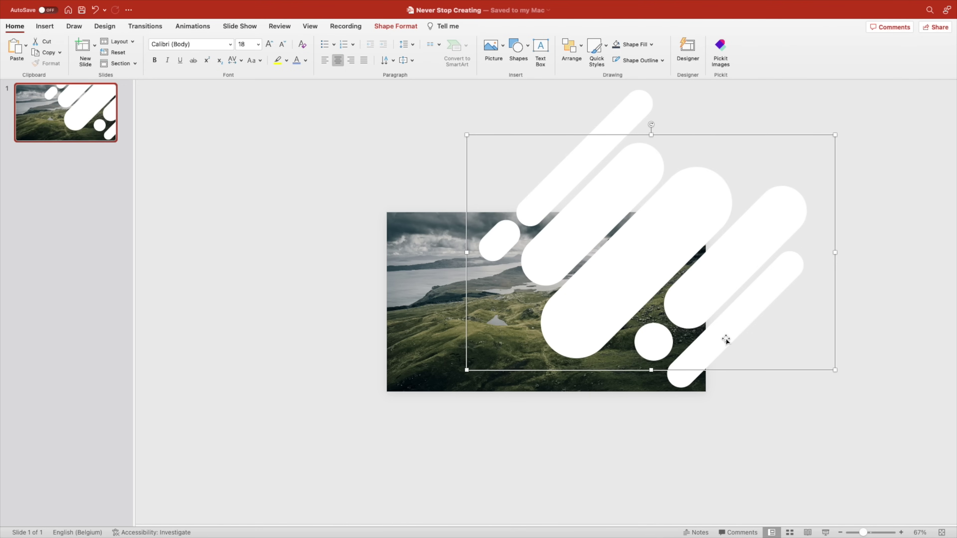
drag(726, 340, 721, 356)
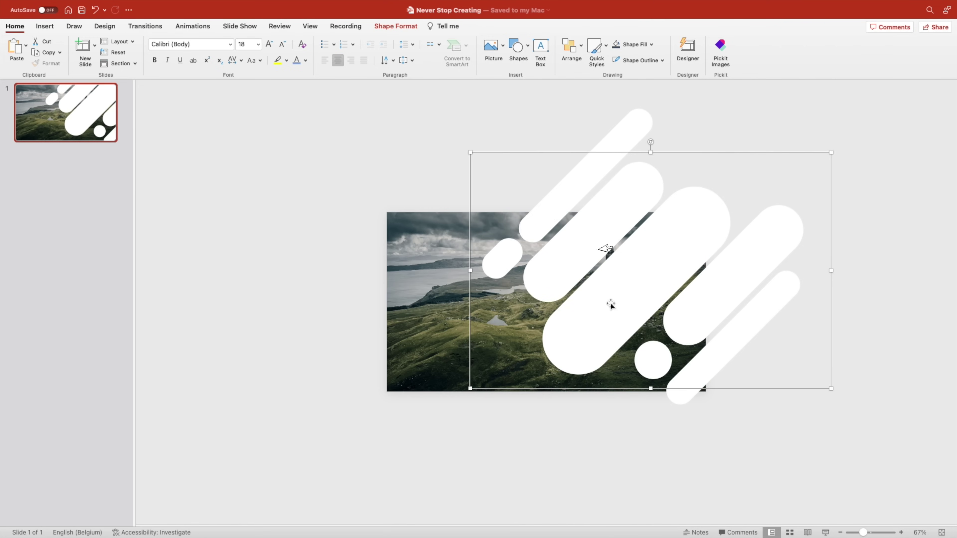
drag(608, 311, 611, 311)
scroll(603, 346, up, 3)
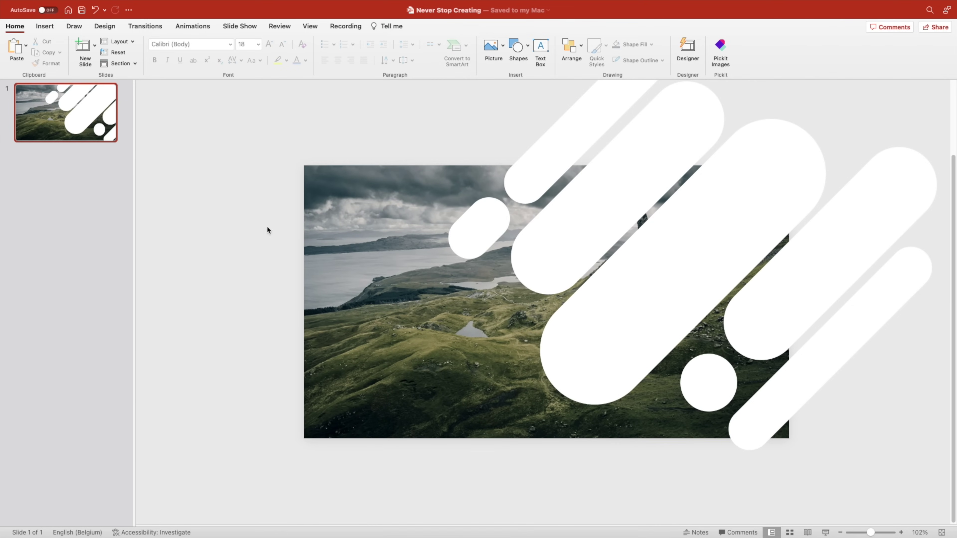
click(650, 302)
right_click(651, 301)
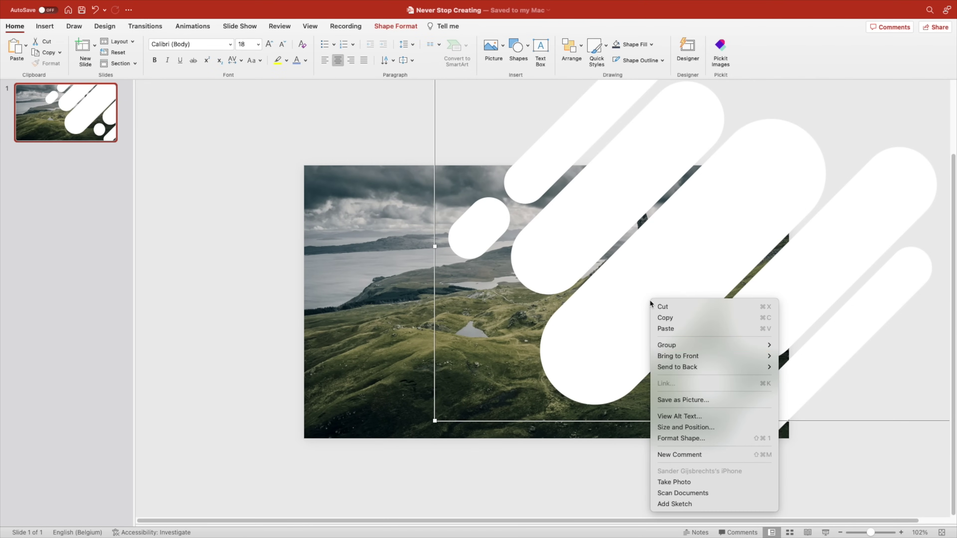
mouse_move(769, 345)
click(796, 373)
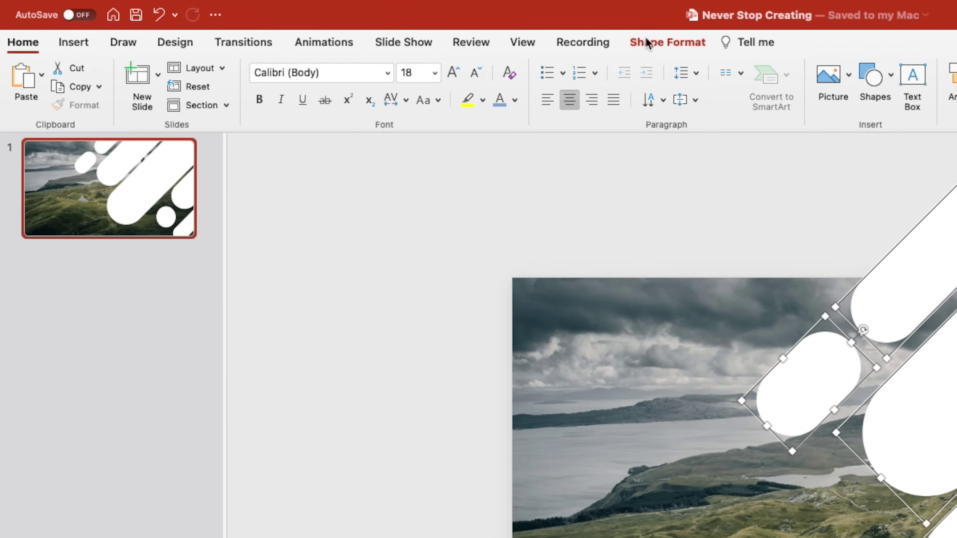
- Union the white shapes into one and duplicate slide 1
click(395, 26)
click(217, 102)
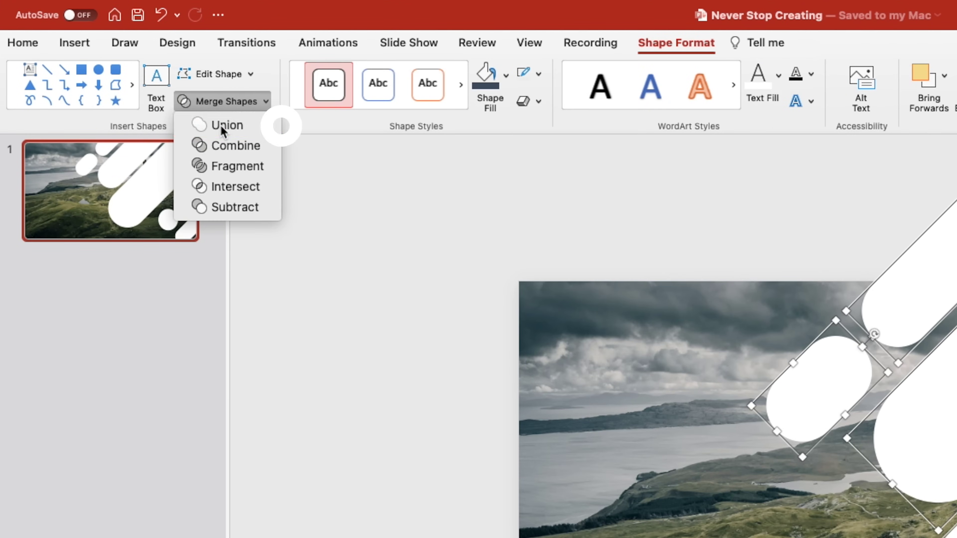
click(223, 124)
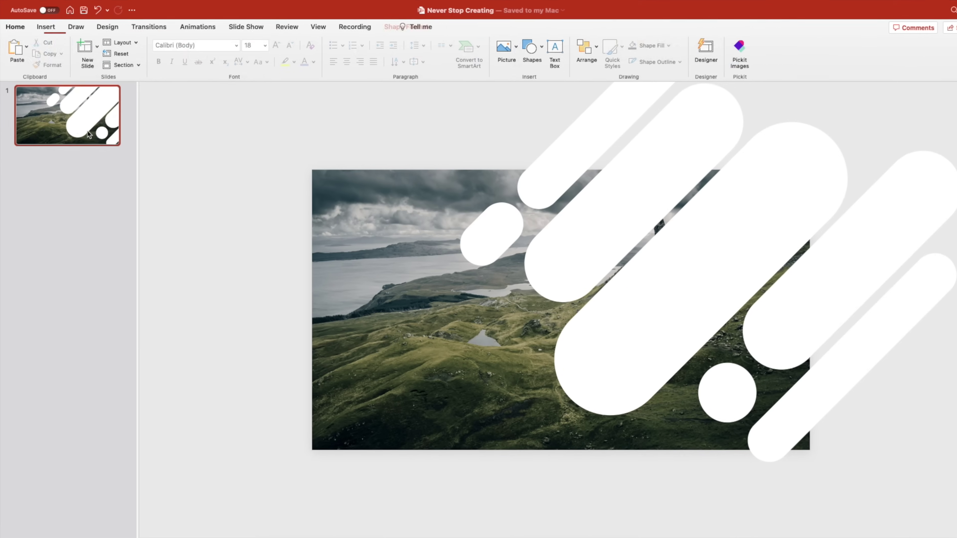
right_click(115, 185)
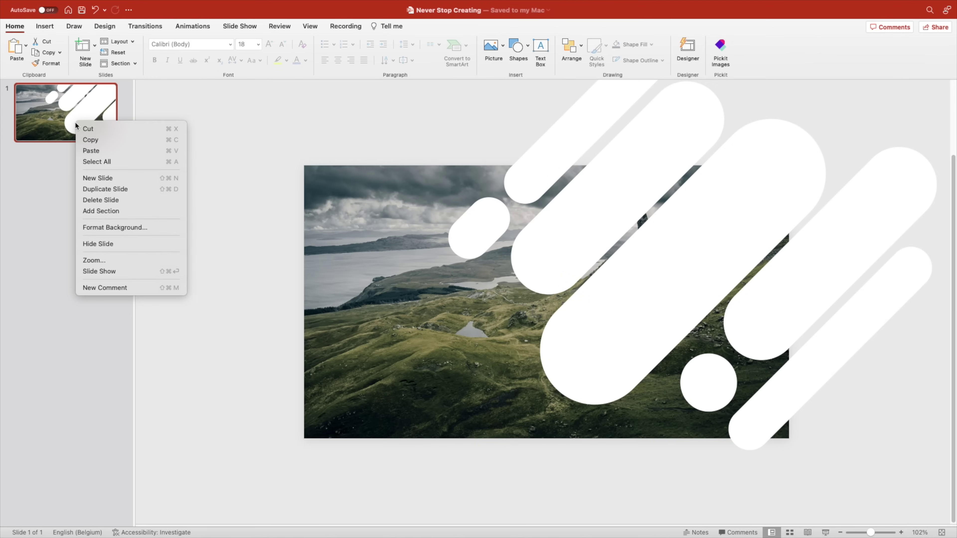
click(104, 189)
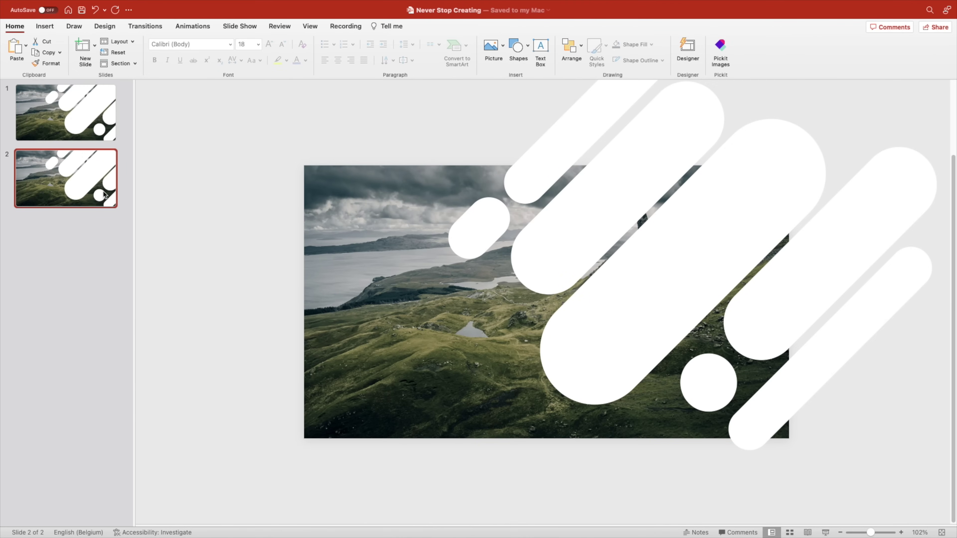
key(ctrl+c)
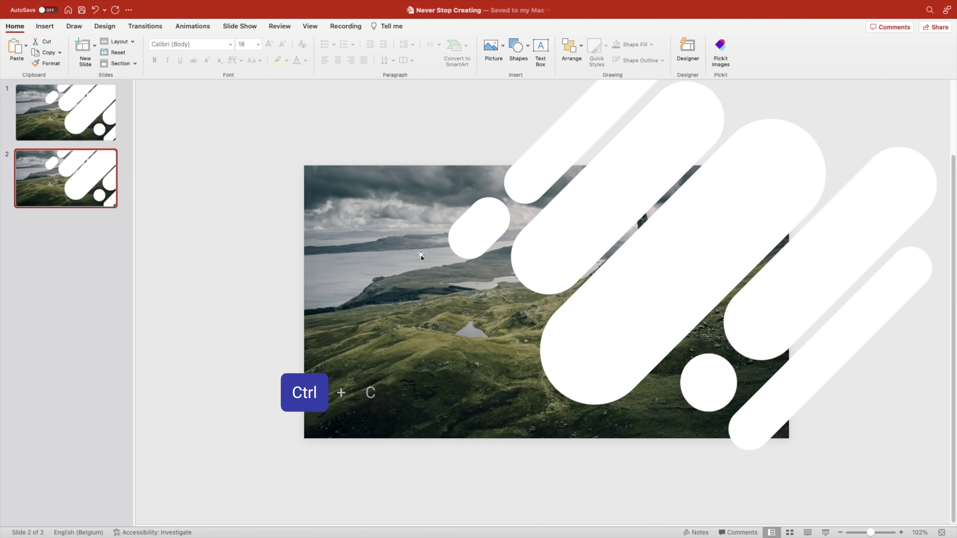
click(421, 256)
- On slide 1, intersect the diagonal shapes with the photo and fill the result dark navy
click(69, 114)
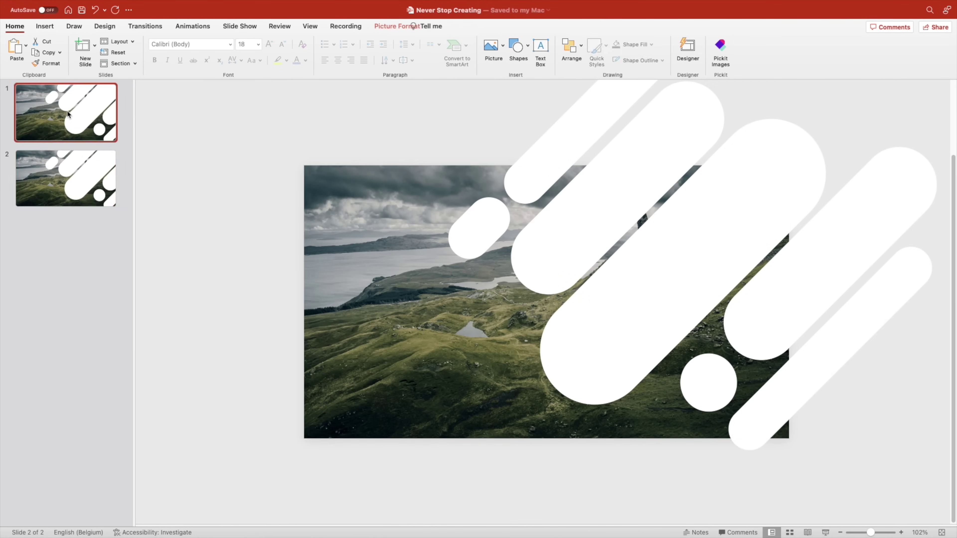
click(514, 294)
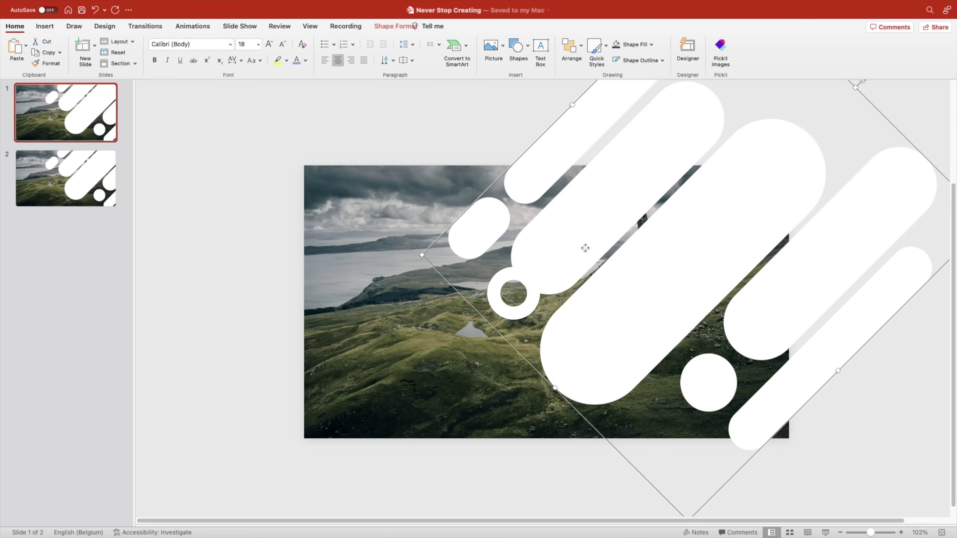
shift+click(383, 337)
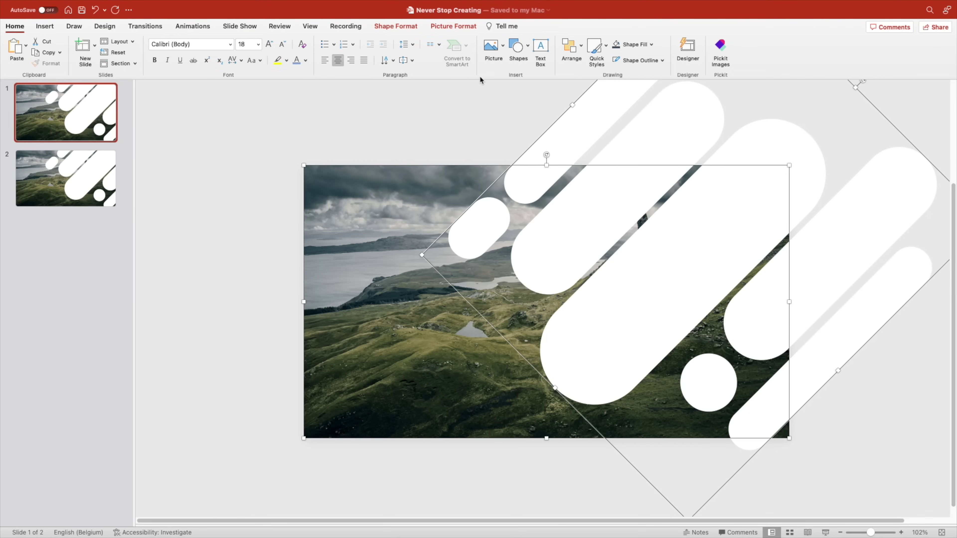
click(396, 26)
click(149, 61)
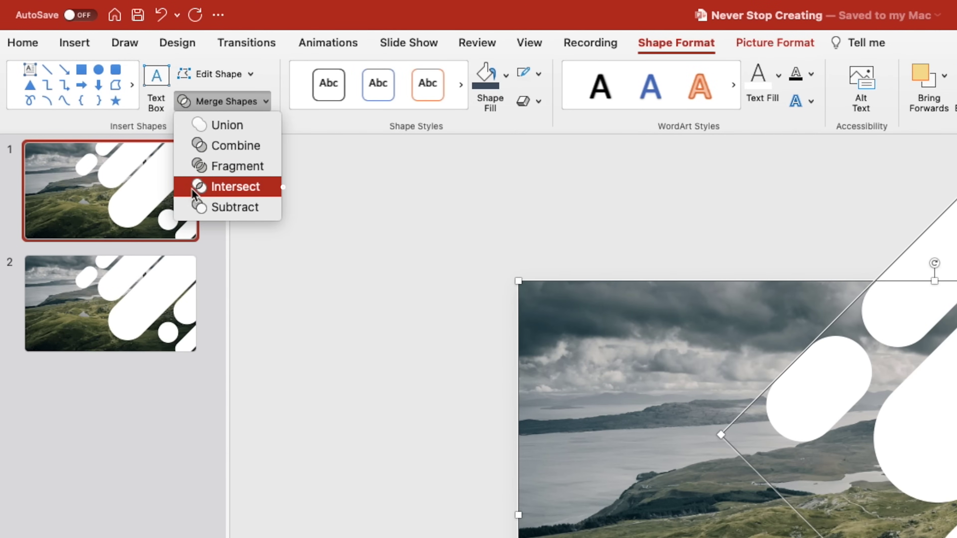
click(283, 187)
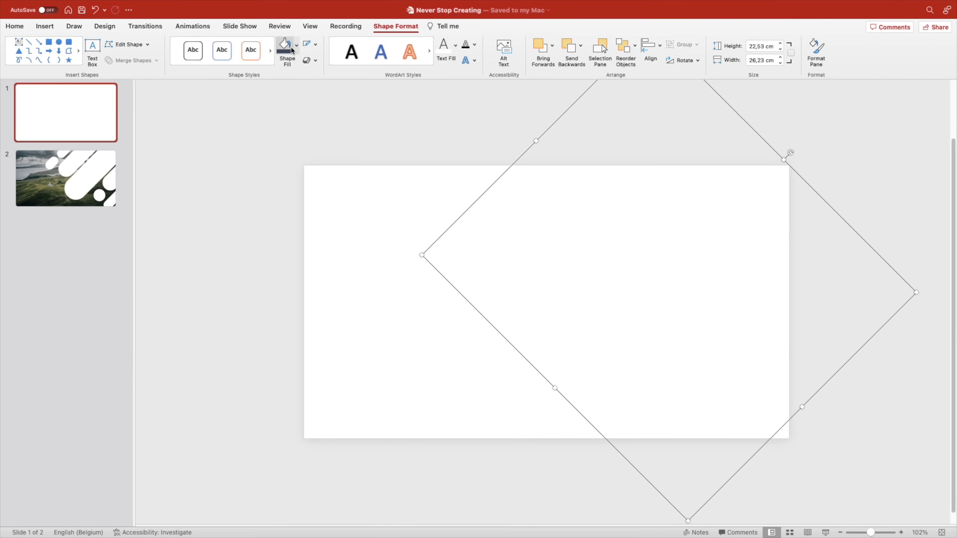
click(292, 50)
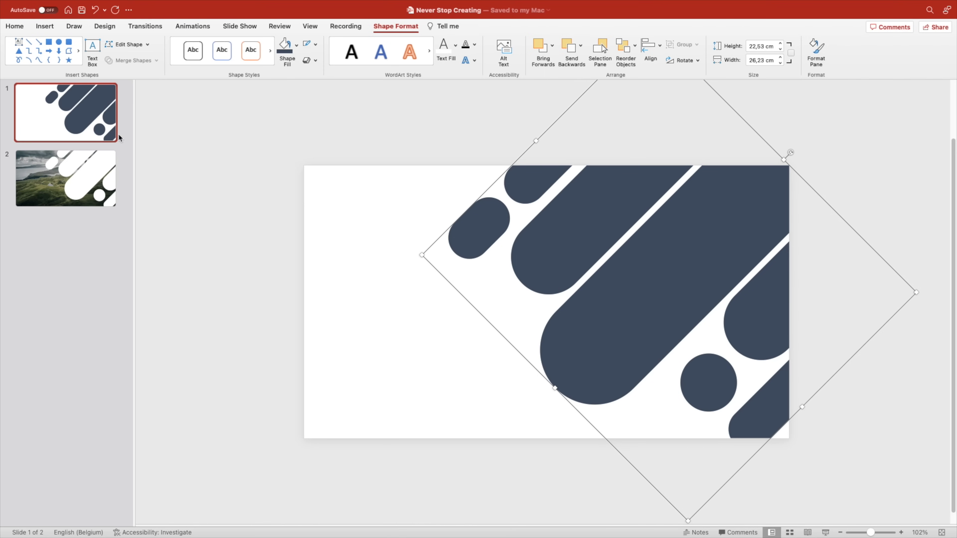
- Copy the landscape photo from slide 2 and return to slide 1
click(87, 162)
click(425, 310)
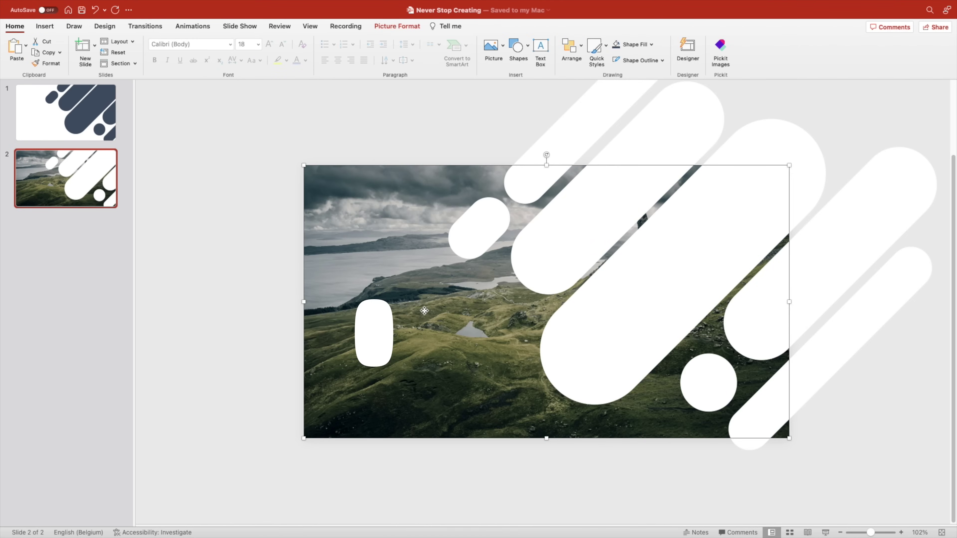
right_click(425, 310)
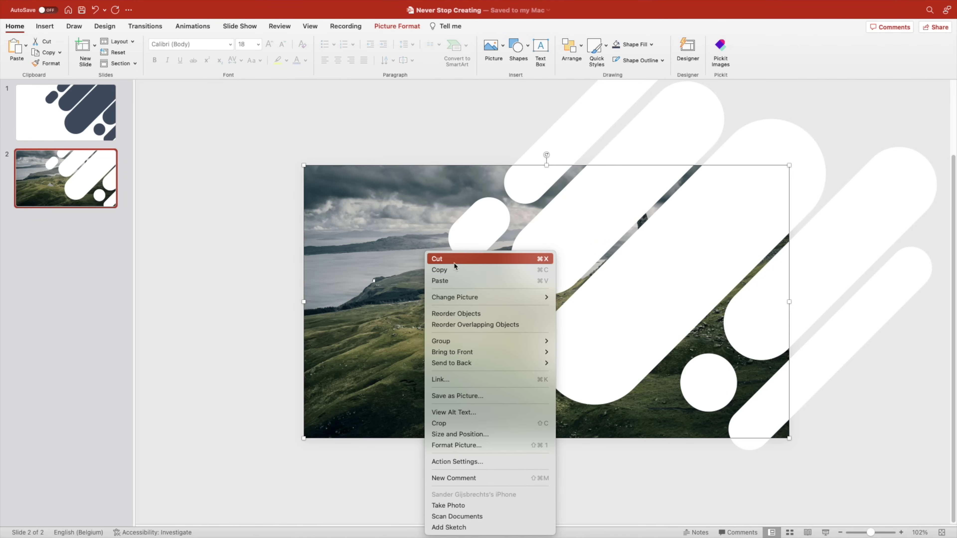
click(448, 270)
click(96, 140)
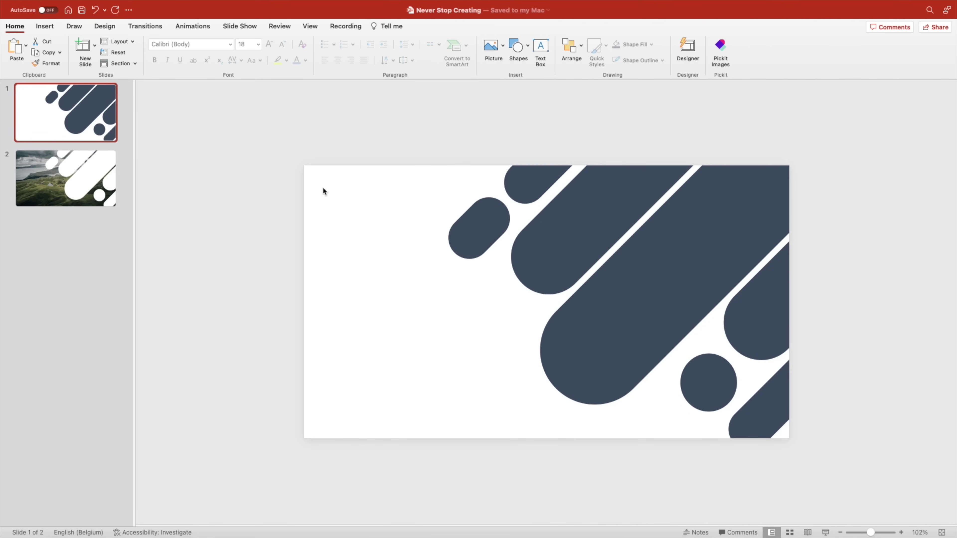
- Fill the merged shape with the clipboard landscape photo and untick Rotate with shape
click(683, 259)
right_click(685, 260)
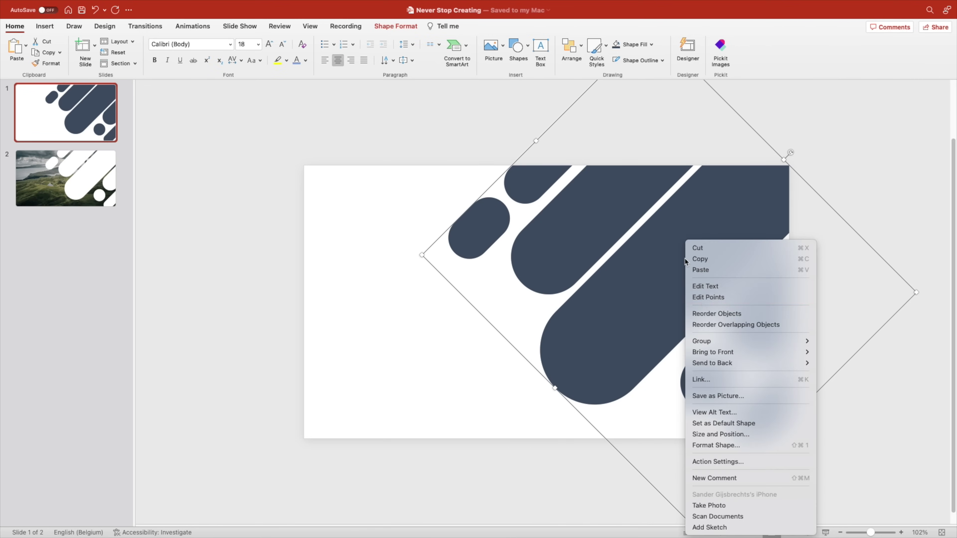
click(715, 445)
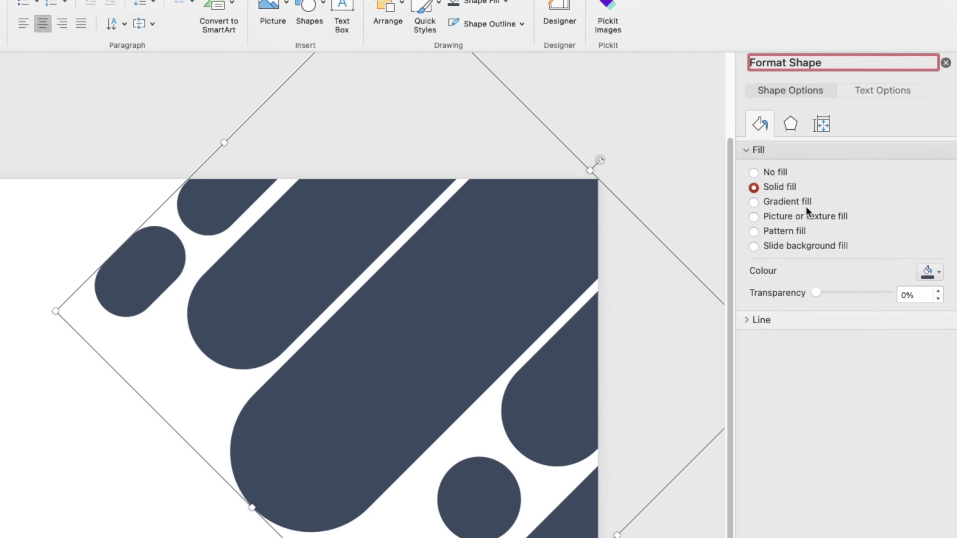
click(808, 196)
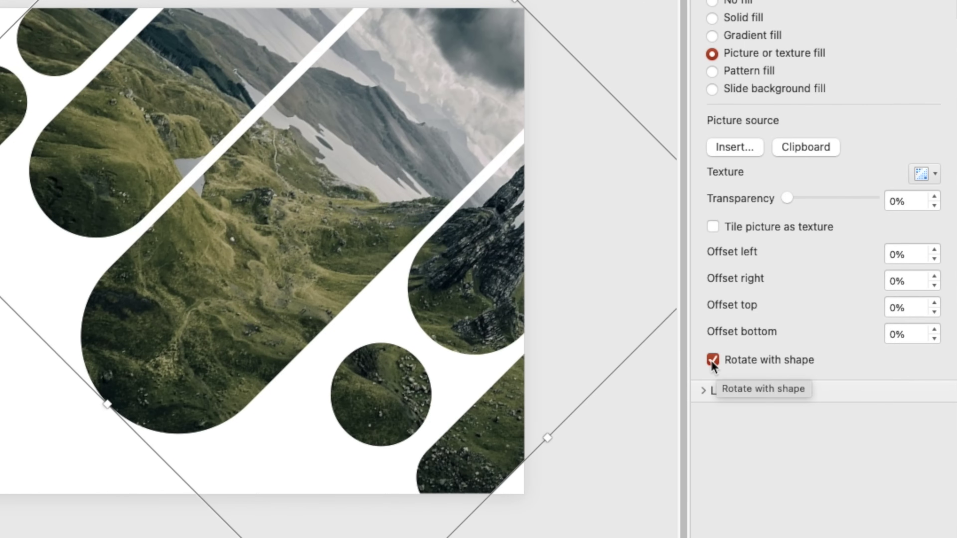
click(712, 361)
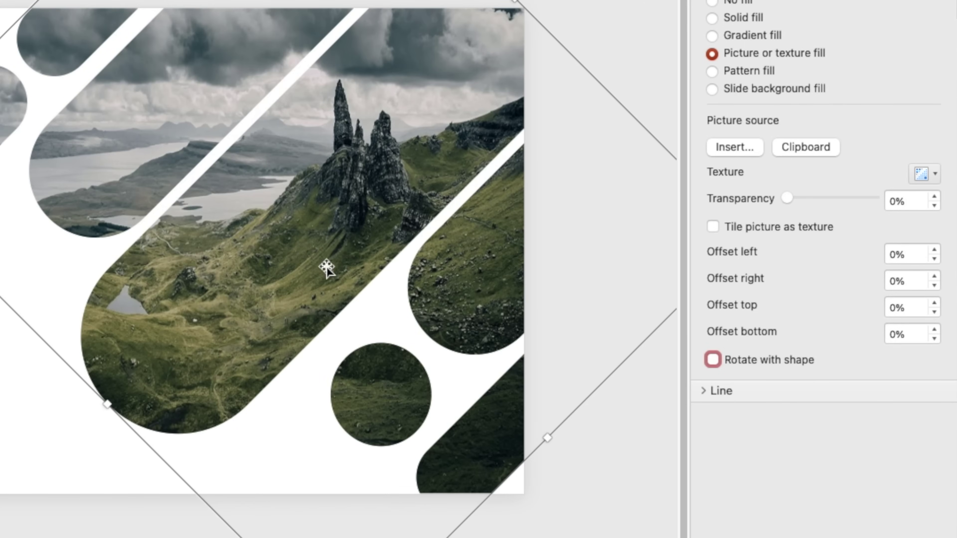
click(855, 146)
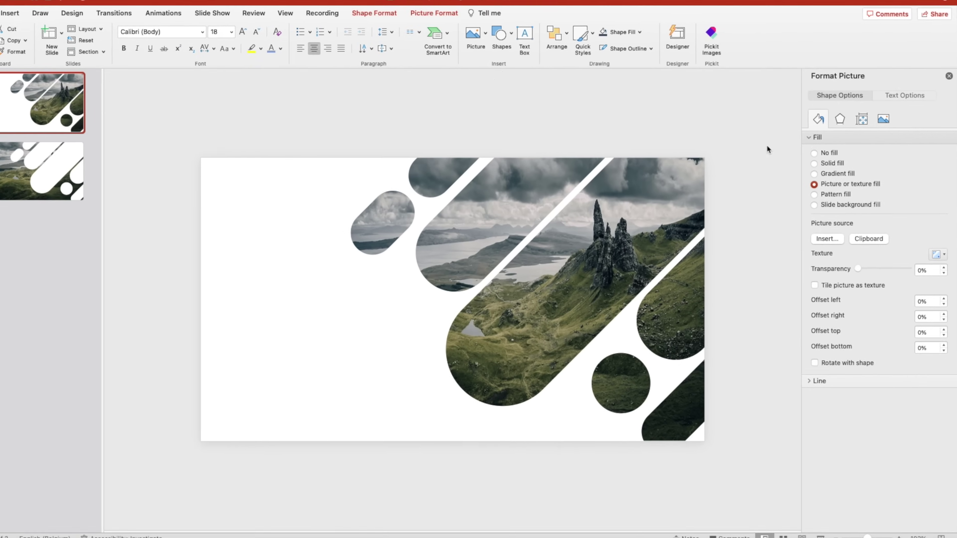
click(365, 280)
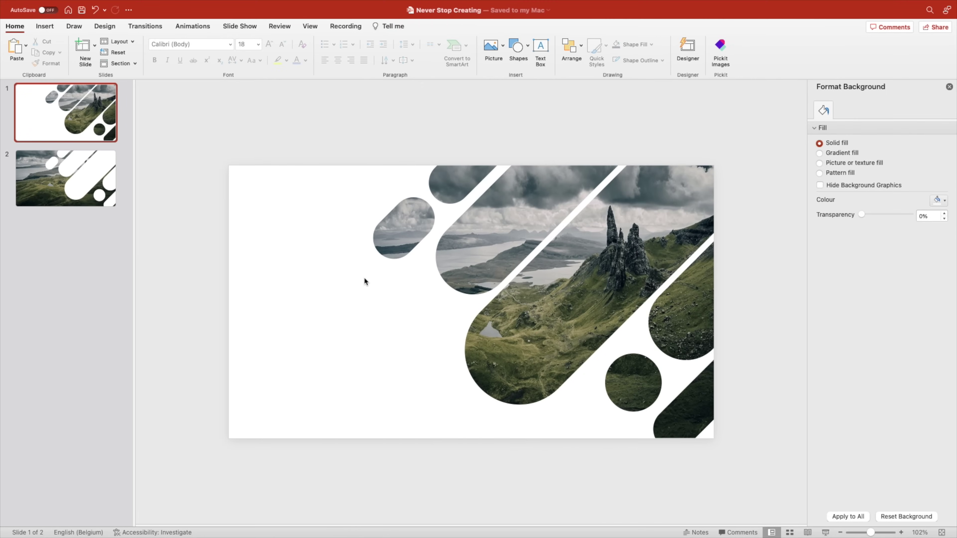
- Set slide 1's background to a gradient fill with both stops in dark theme colours
right_click(342, 331)
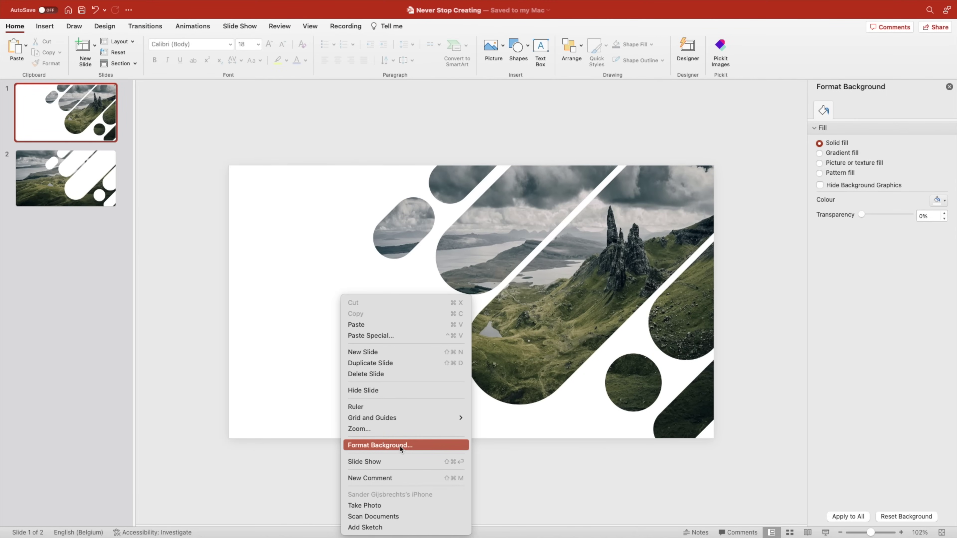
click(795, 206)
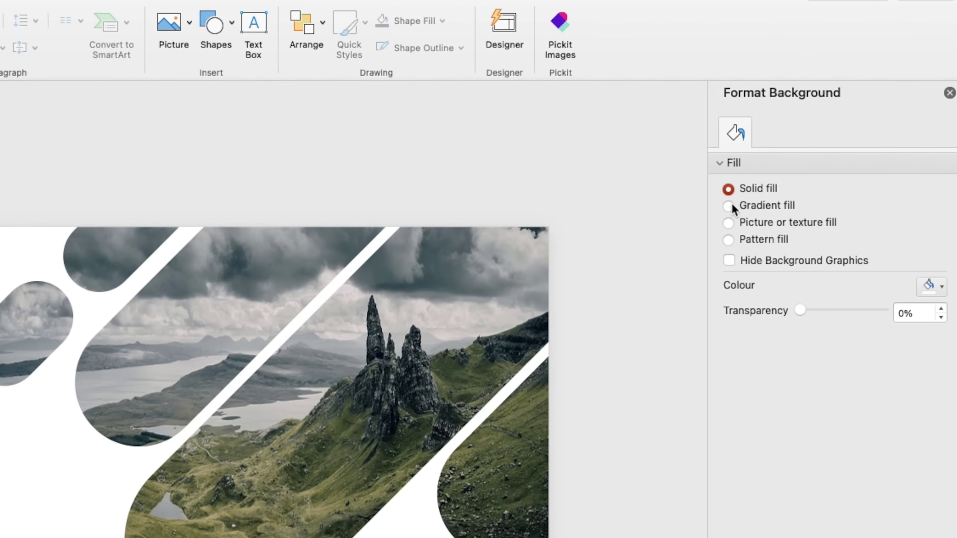
click(727, 207)
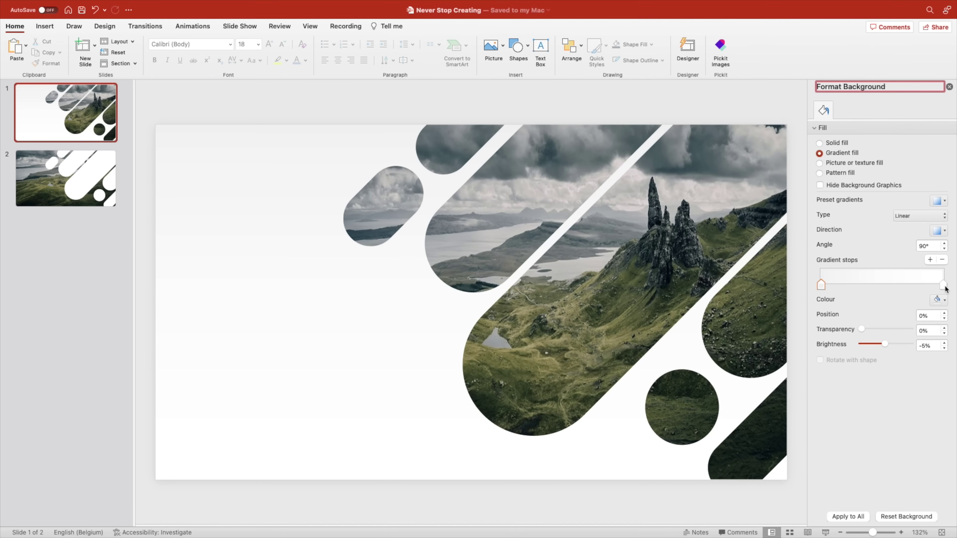
click(944, 286)
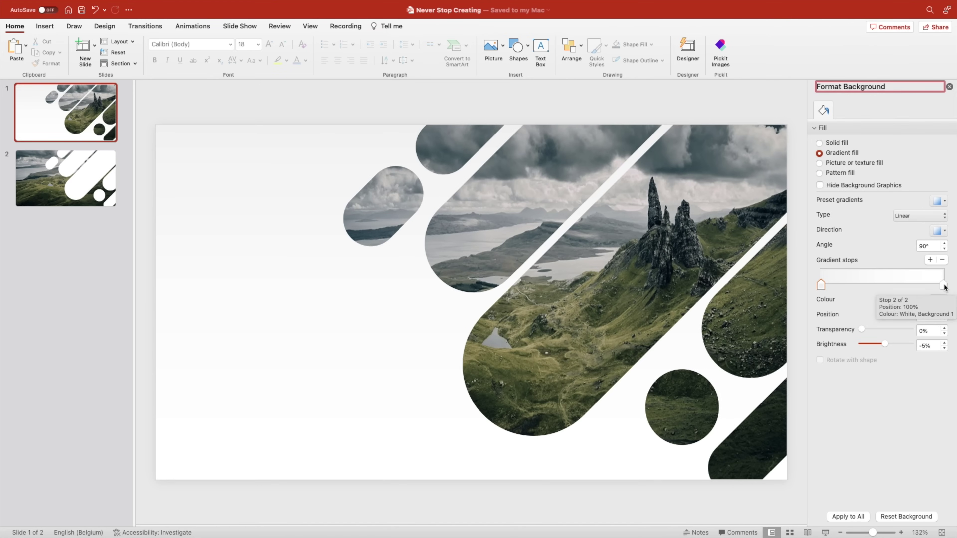
click(938, 300)
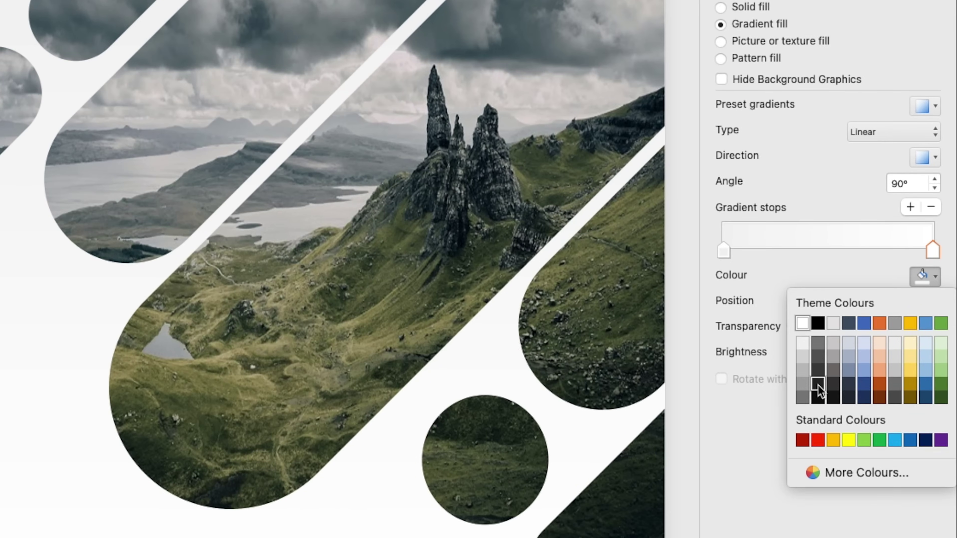
click(819, 392)
click(724, 251)
click(919, 275)
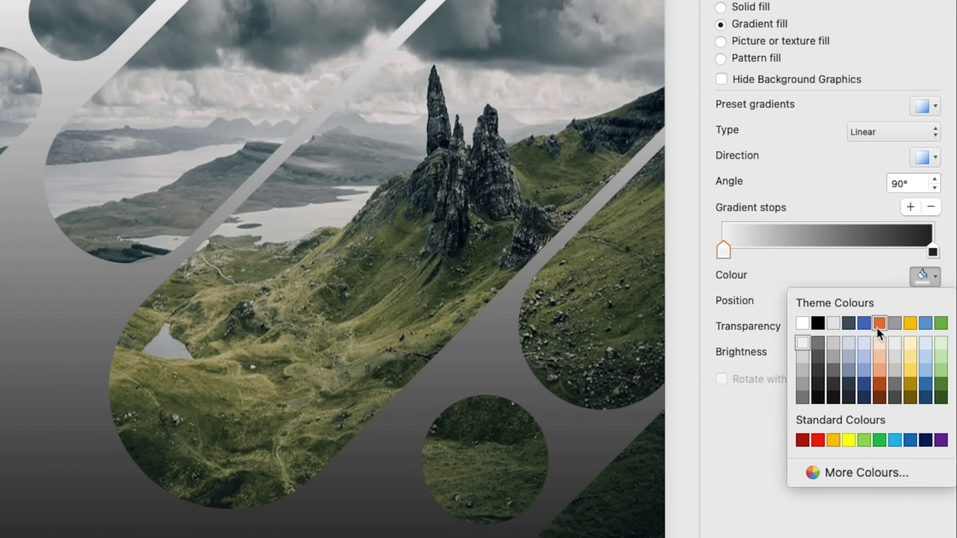
click(818, 365)
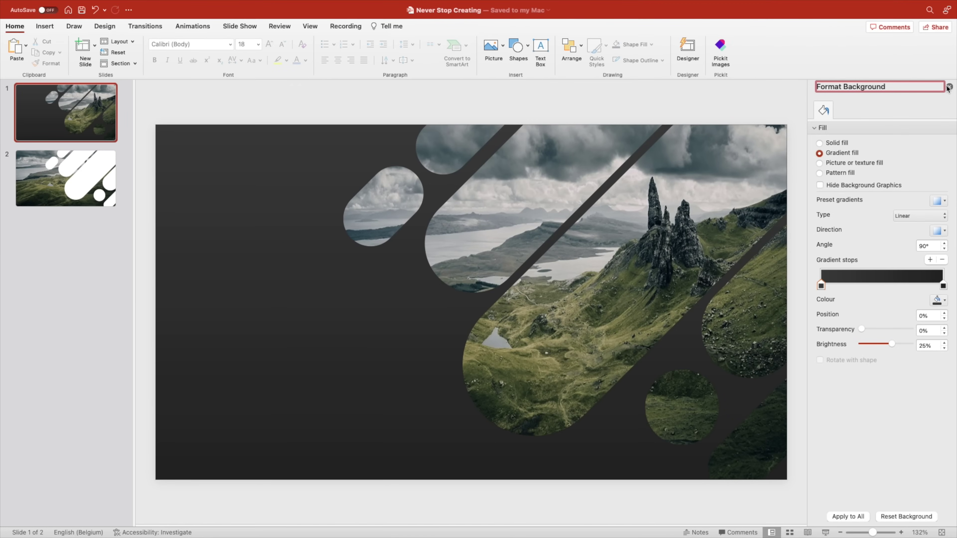
click(949, 87)
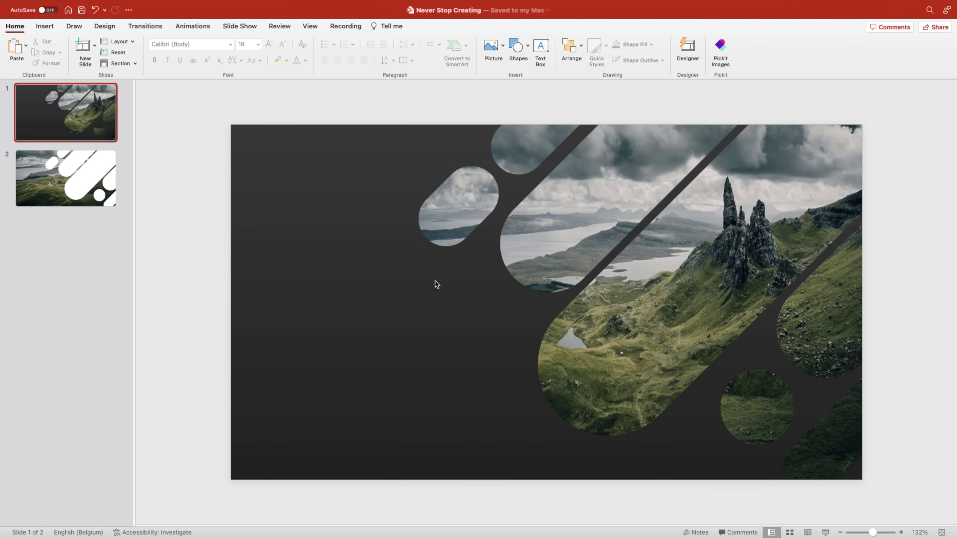
- Apply an Inside Top Left shadow to the photo shape with 59% transparency, 8 pt blur, 5 pt distance
click(552, 242)
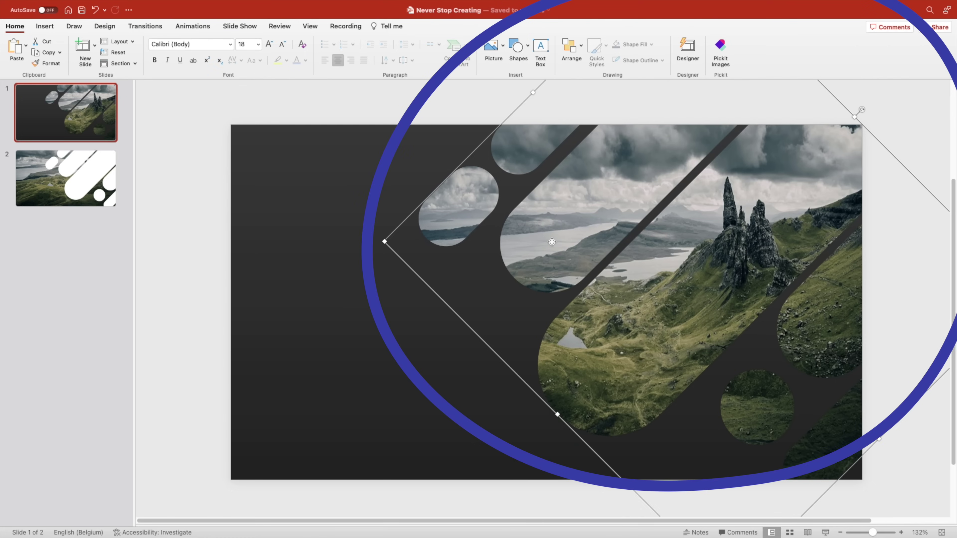
right_click(552, 242)
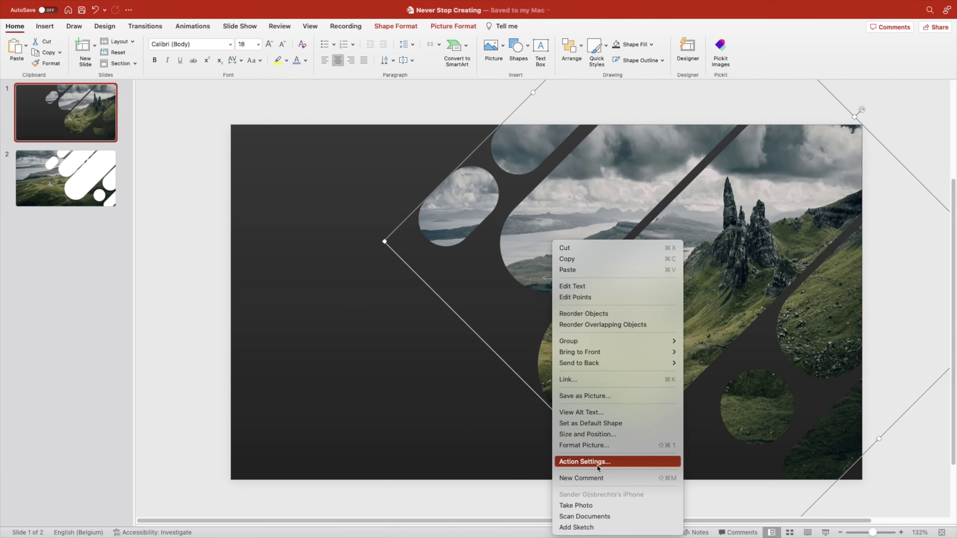
click(592, 446)
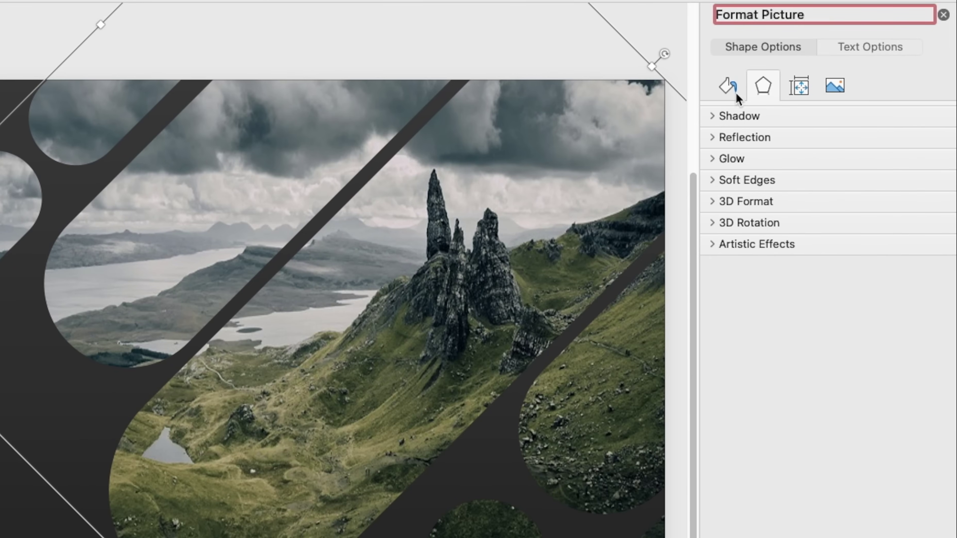
click(713, 115)
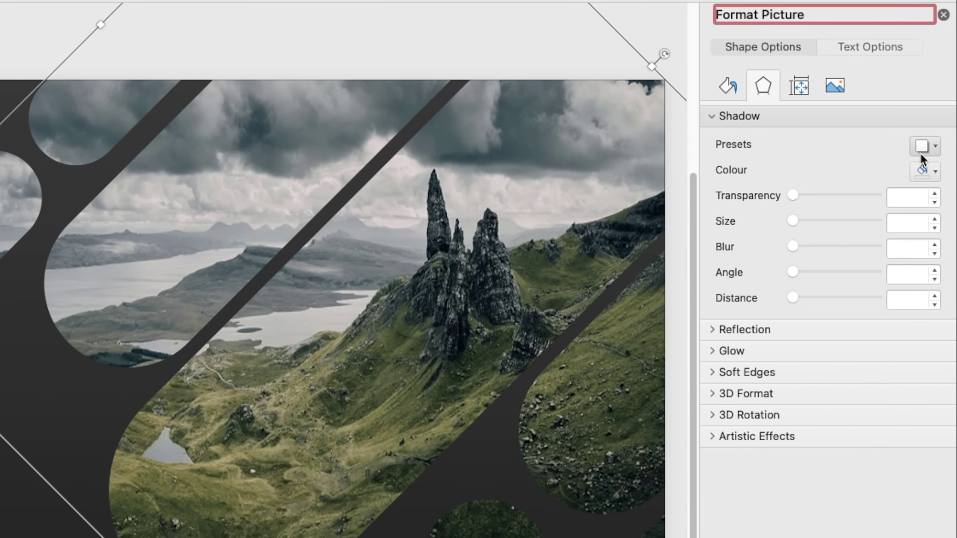
click(922, 150)
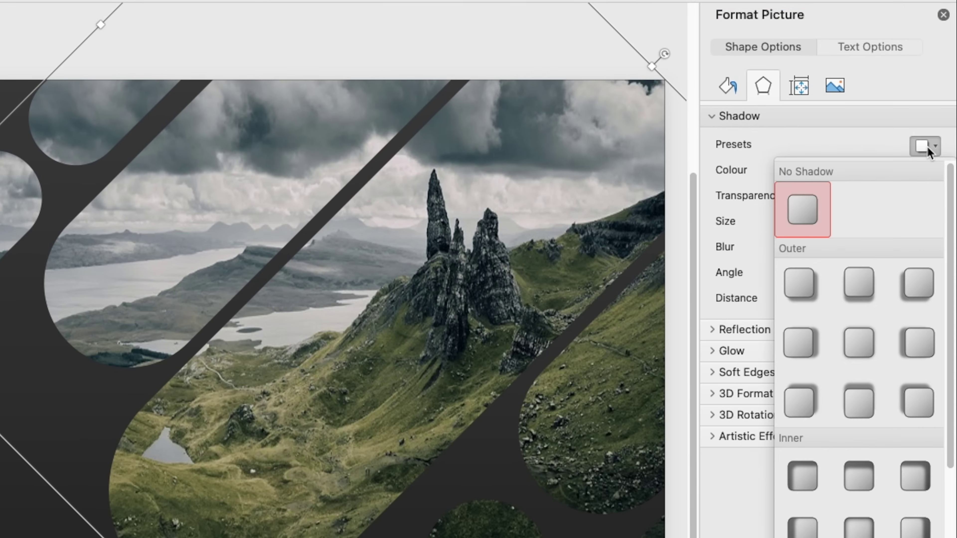
click(791, 485)
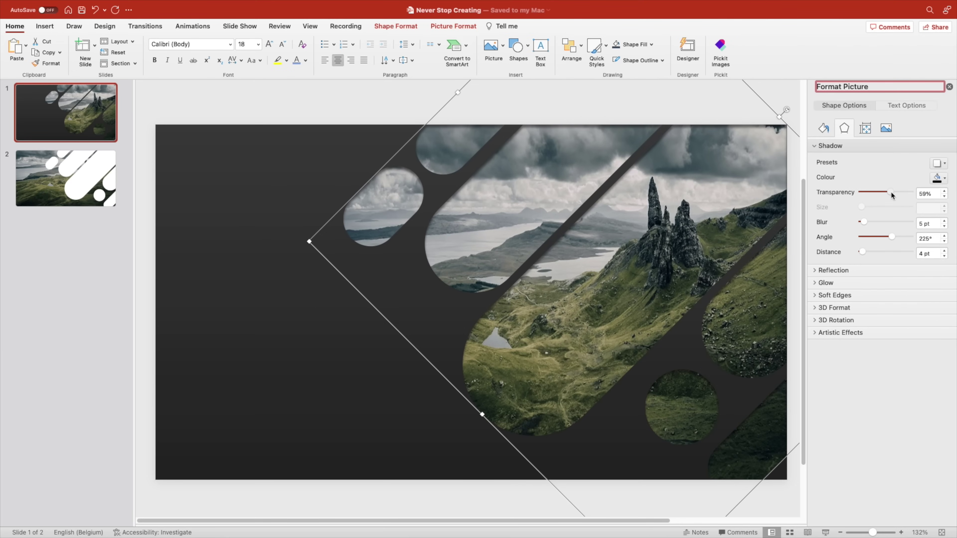
drag(886, 192, 892, 192)
click(944, 250)
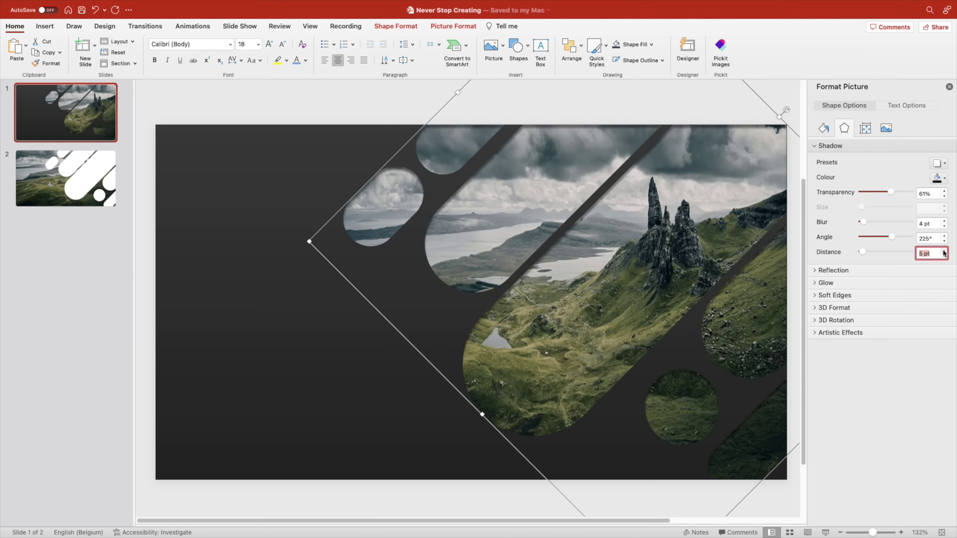
drag(891, 191, 889, 191)
- Type the title MAGICAL SCOTLAND and set it in Avenir Next
click(488, 107)
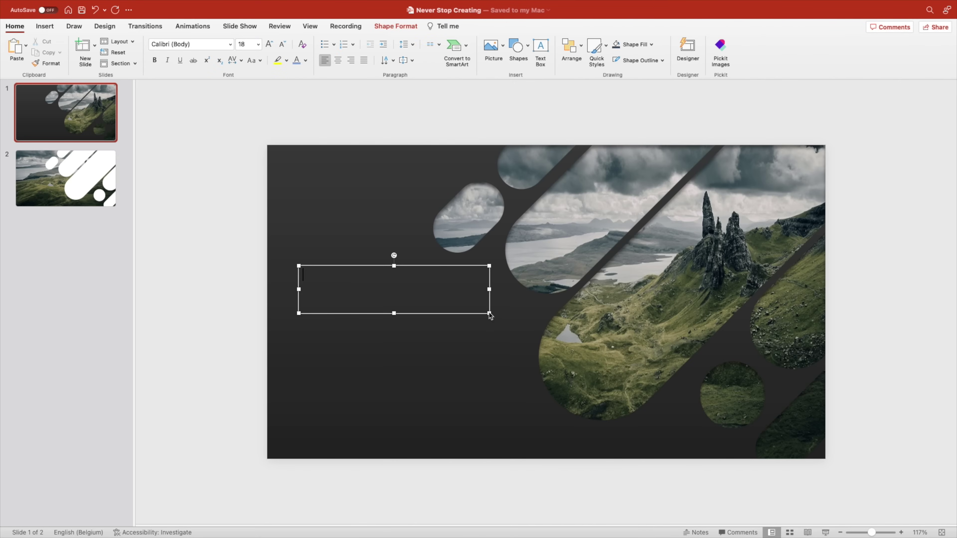
text(MAGICAL SCOTLAND)
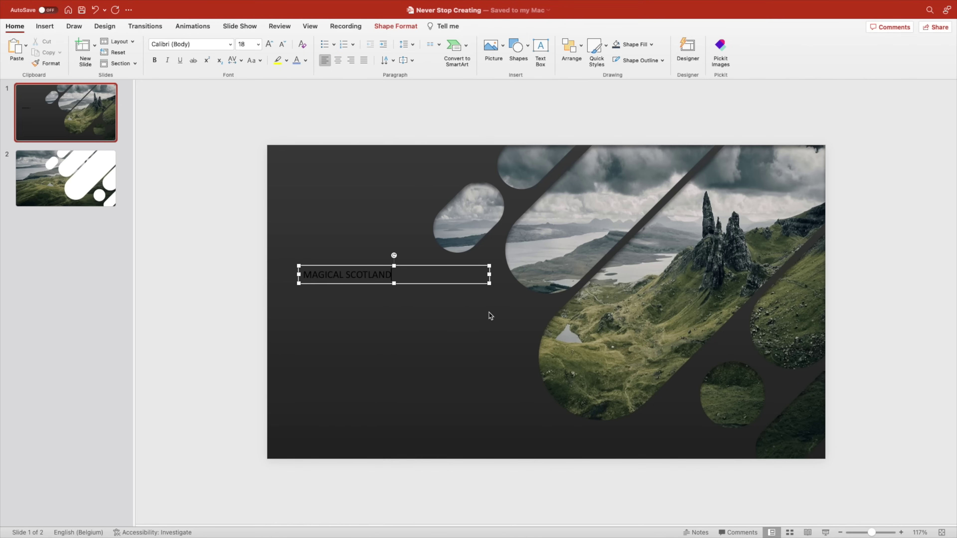
key(super+a)
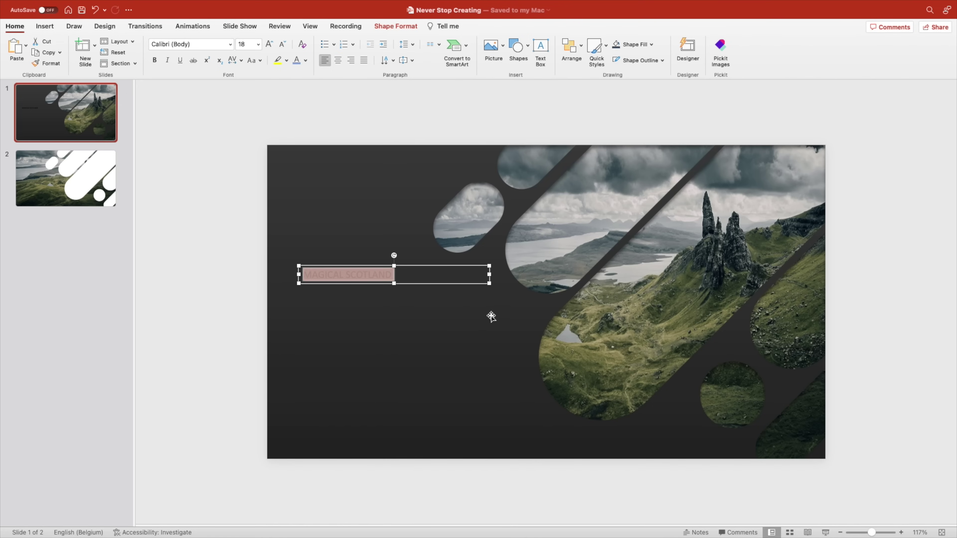
click(188, 44)
text(Avenir Next)
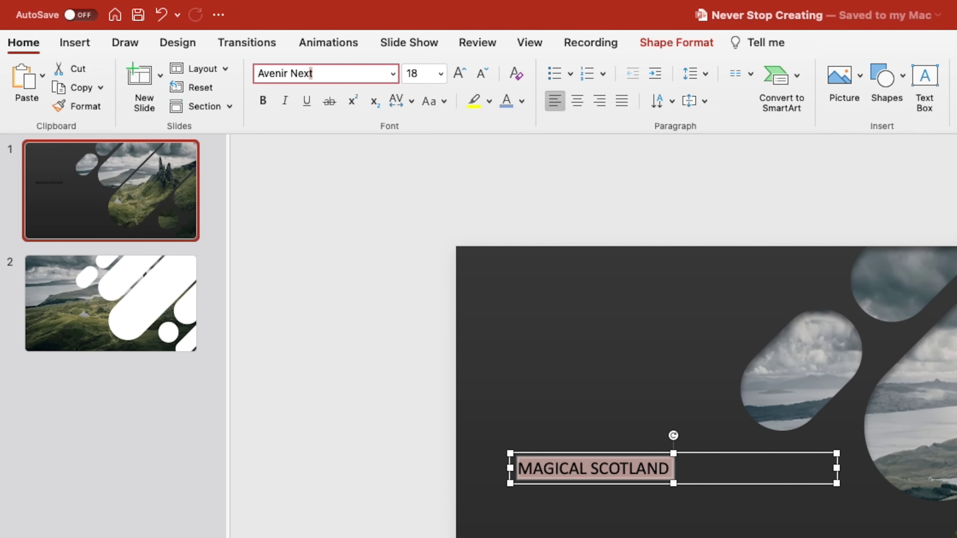
key(Return)
- Make the title Avenir Next Heavy in white
click(392, 74)
mouse_move(384, 220)
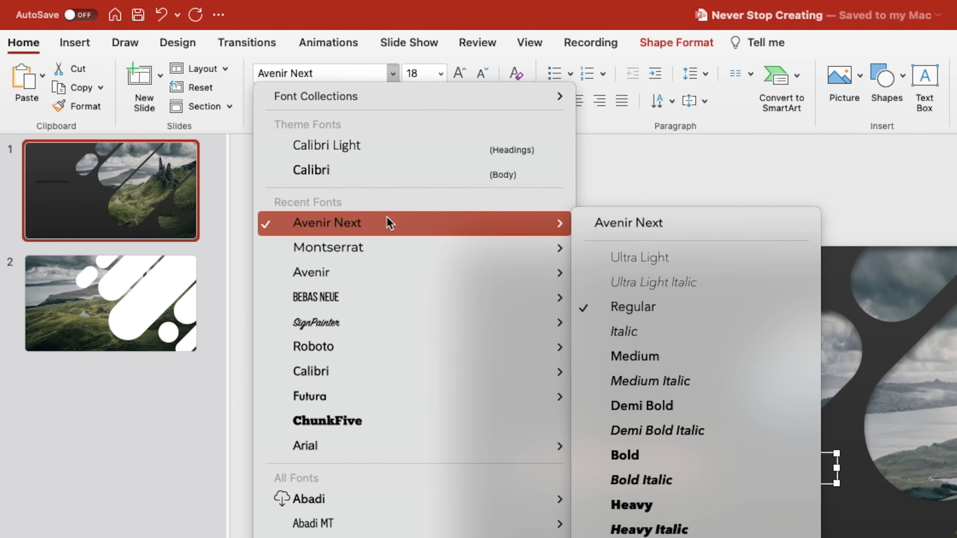
click(669, 505)
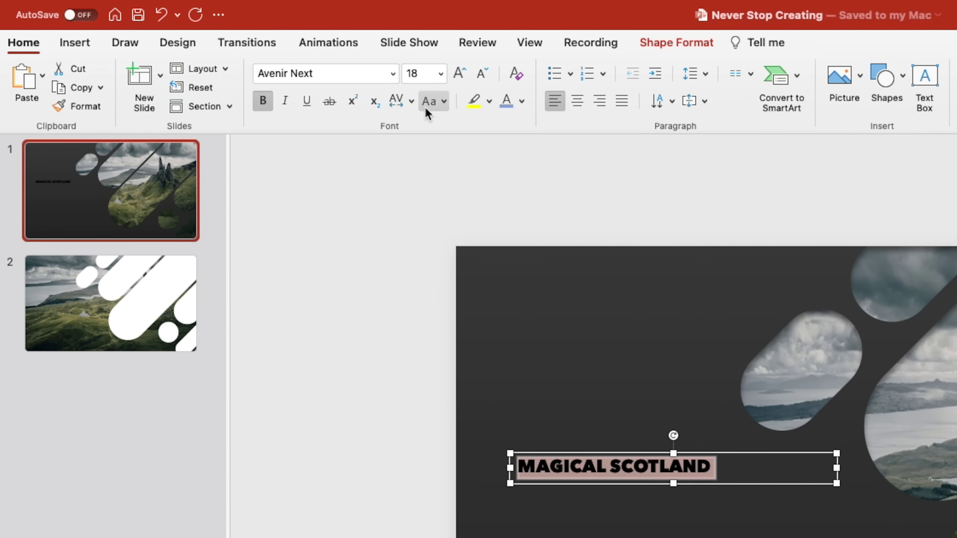
click(393, 74)
mouse_move(391, 222)
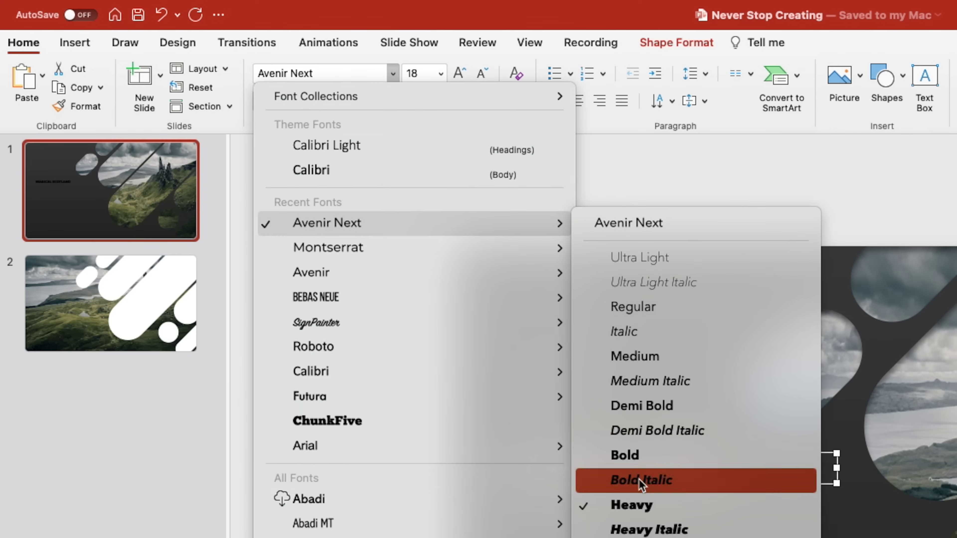
click(639, 479)
click(523, 101)
click(516, 147)
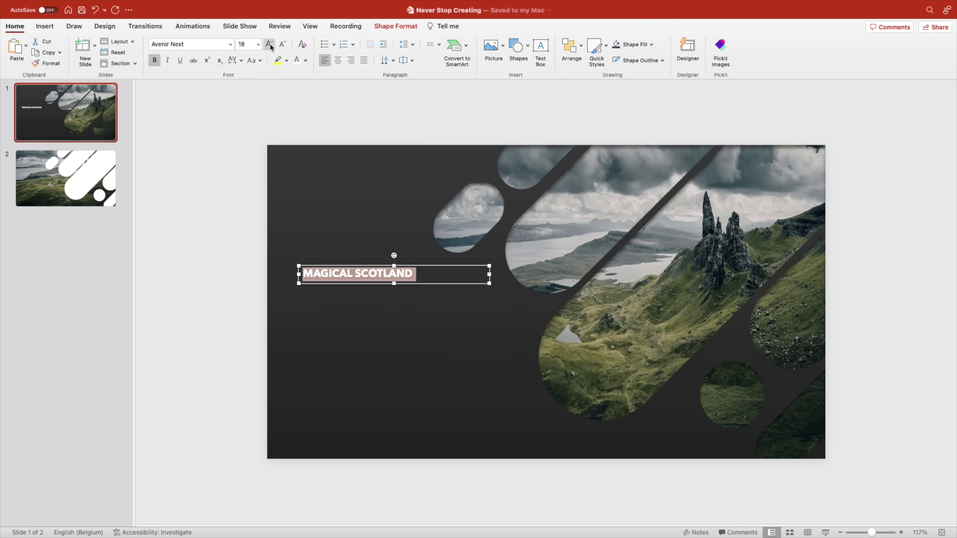
- Size the title to 66 pt, widen its box to two lines and position it
click(270, 45)
click(270, 44)
click(269, 45)
click(270, 44)
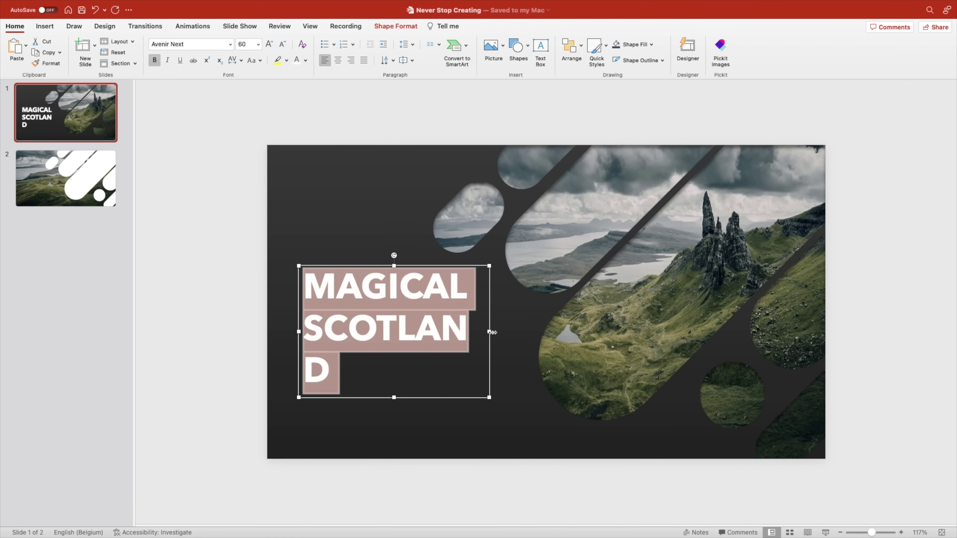
drag(492, 332, 528, 333)
click(268, 44)
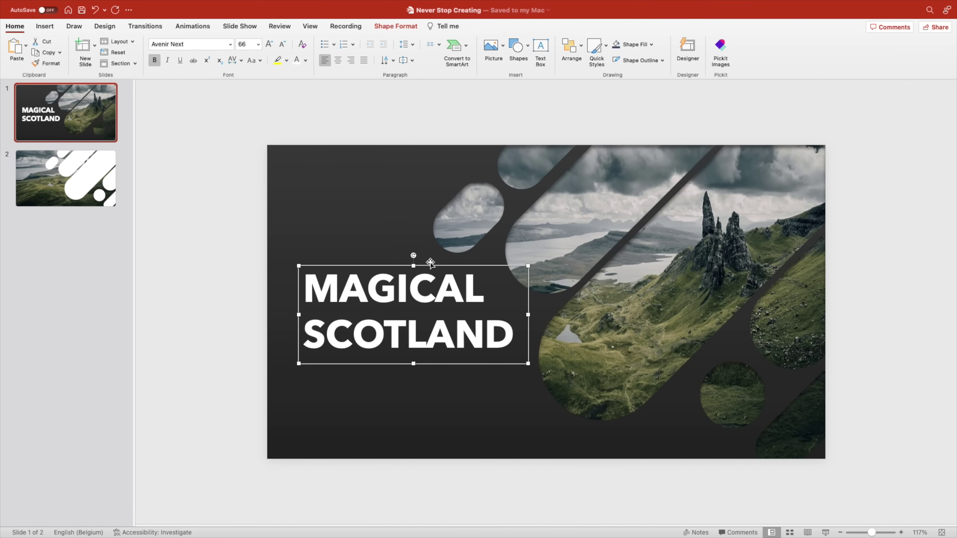
drag(430, 266, 431, 270)
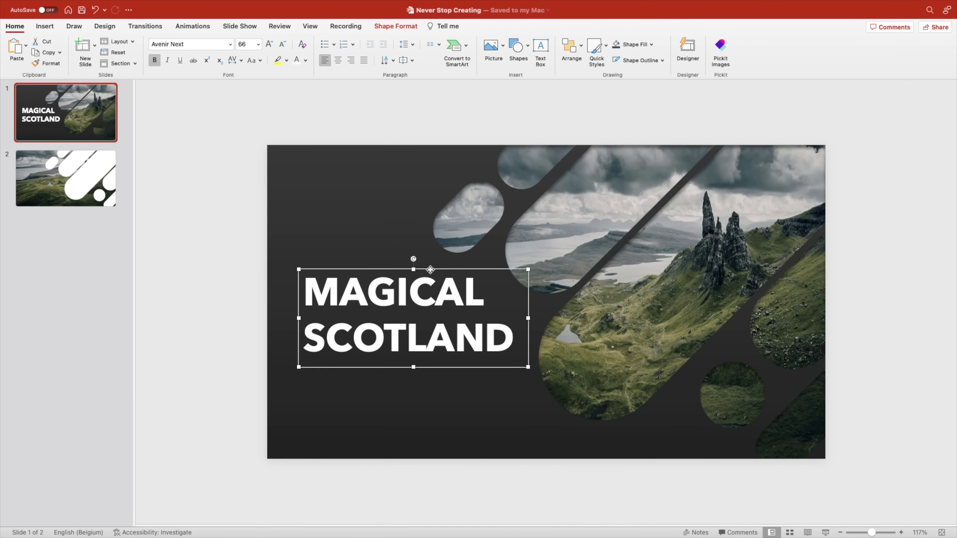
click(237, 242)
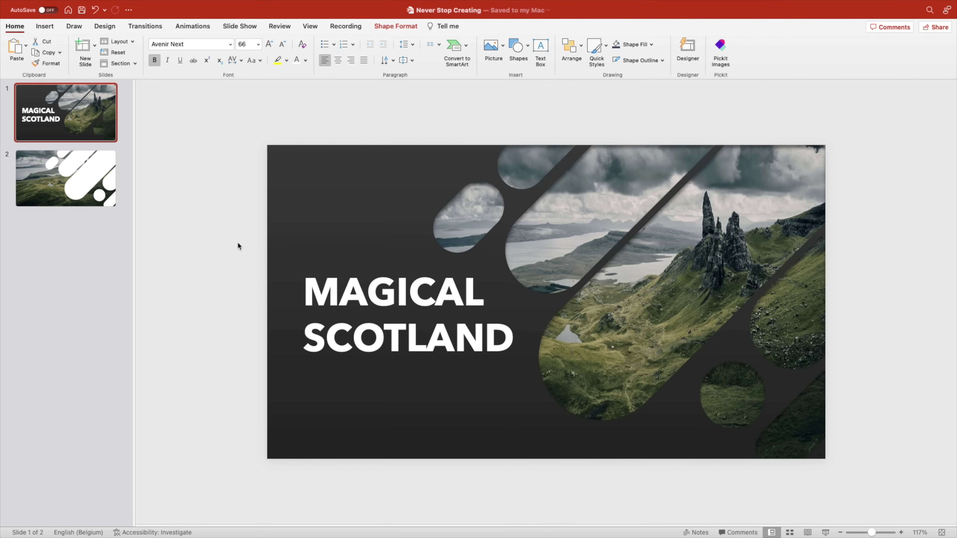
click(541, 47)
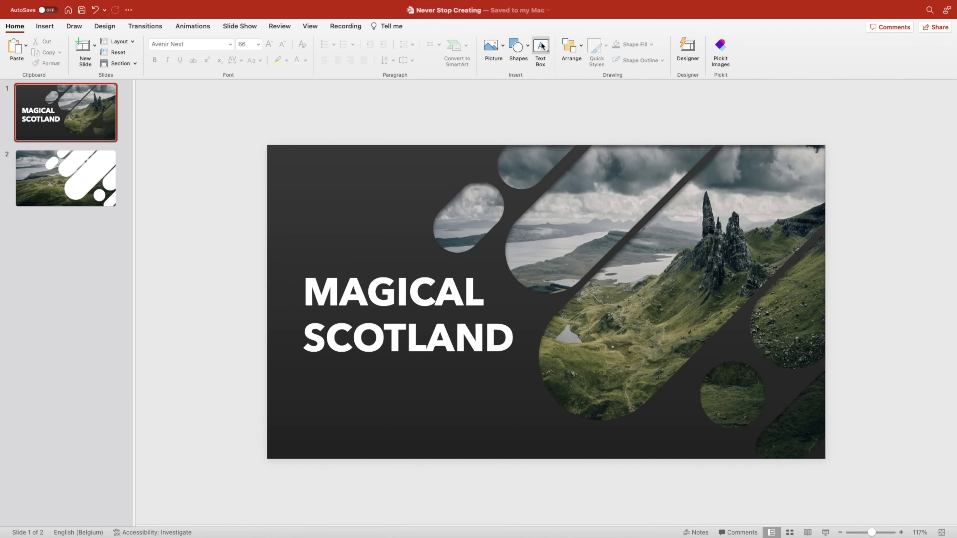
- Add the subtitle LOREM IPSUM DOLOR below the title in bold uppercase
drag(306, 367, 488, 387)
text(LOREM IPSUM DOLOR)
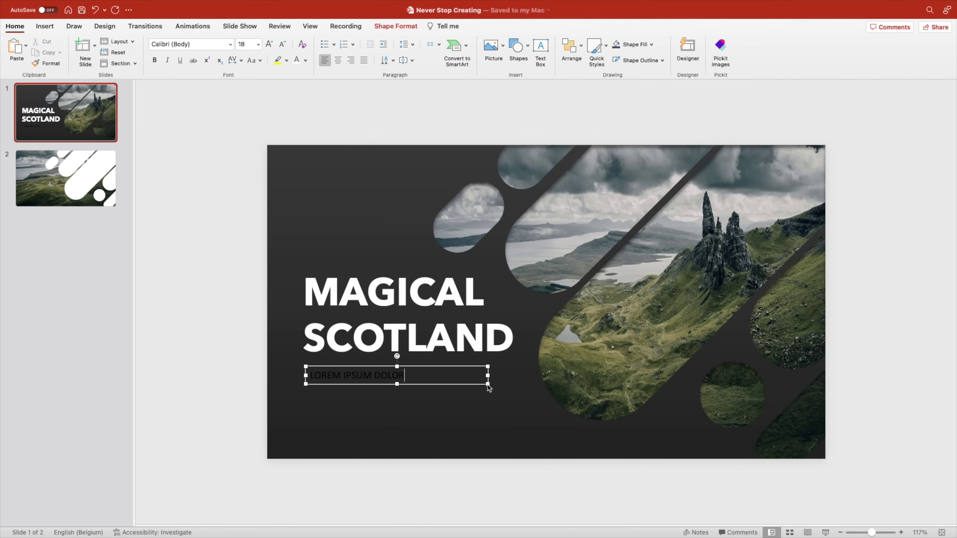
key(super+a)
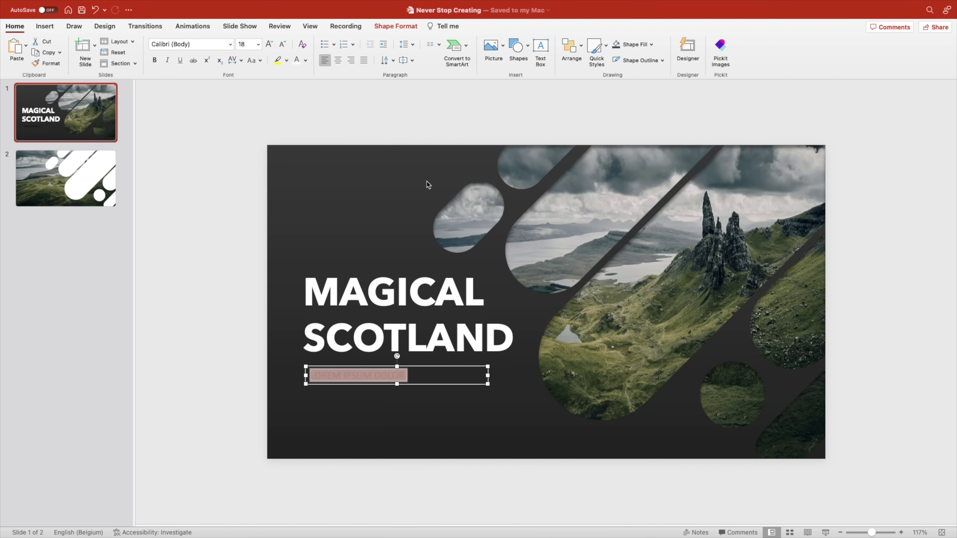
click(297, 59)
click(254, 60)
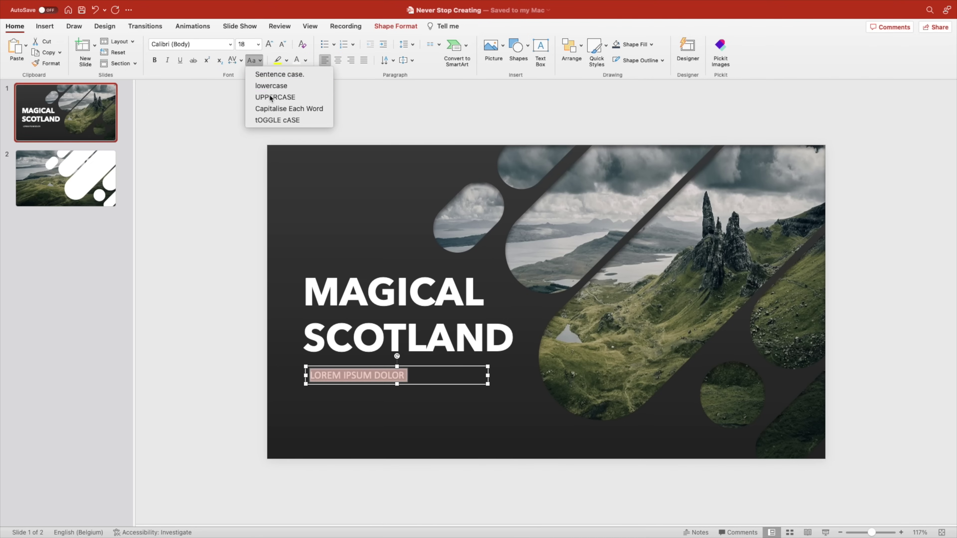
click(279, 98)
click(154, 60)
- Set the subtitle in Avenir Next and gold, and draw an empty text box below
click(189, 44)
text(Ave)
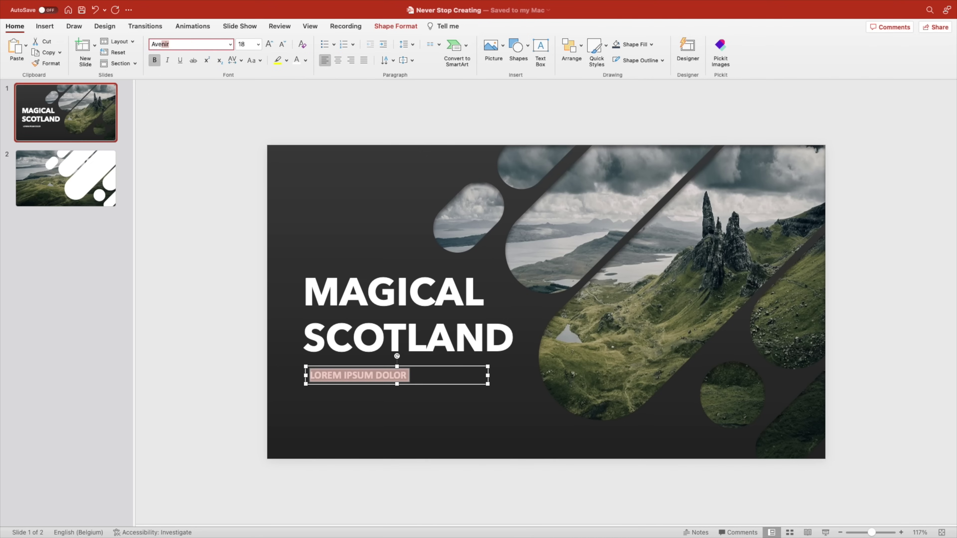
text(nir N)
key(Return)
click(306, 60)
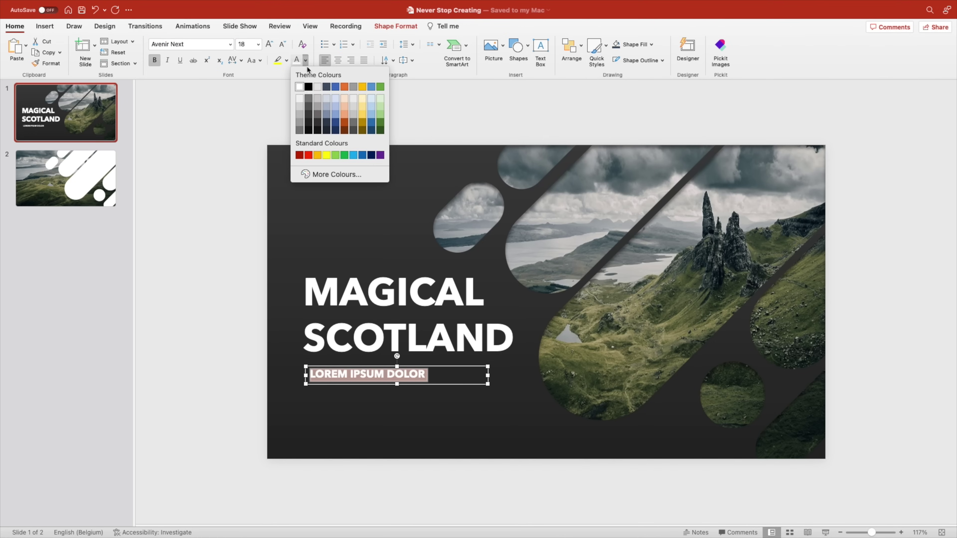
click(318, 156)
click(245, 269)
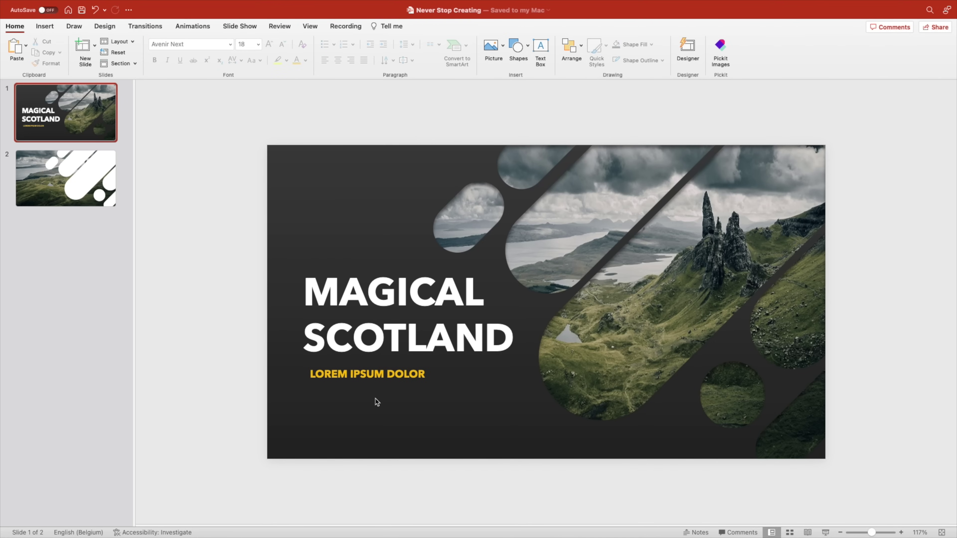
drag(309, 393, 528, 428)
- Paste the placeholder paragraph and set it to Ultra Light at 14 pt
text(Lorem ipsum dolor sit amet, consectetur adipiscing elit, sed do eiusmod tempor incididunt ut labore et dolore magna aliqua.)
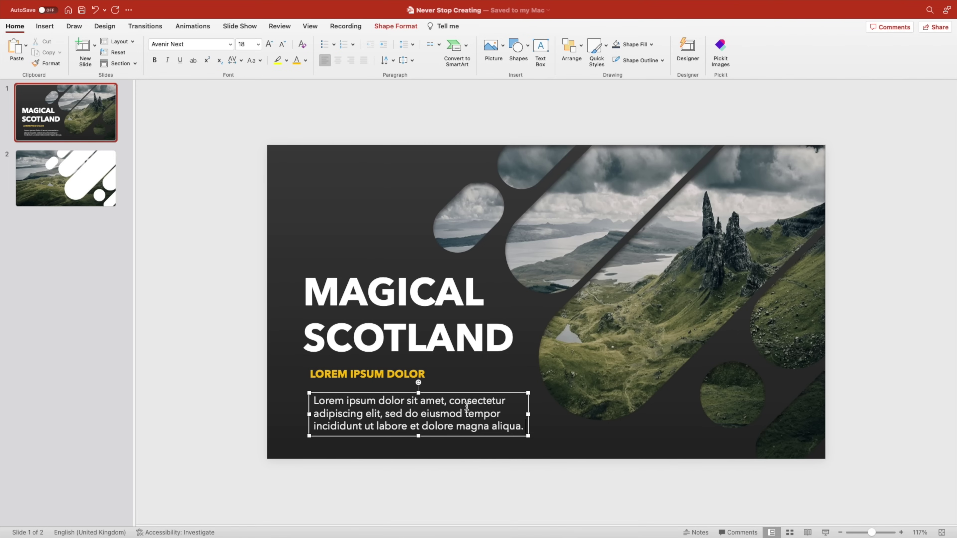
click(282, 44)
click(282, 43)
click(282, 44)
click(230, 44)
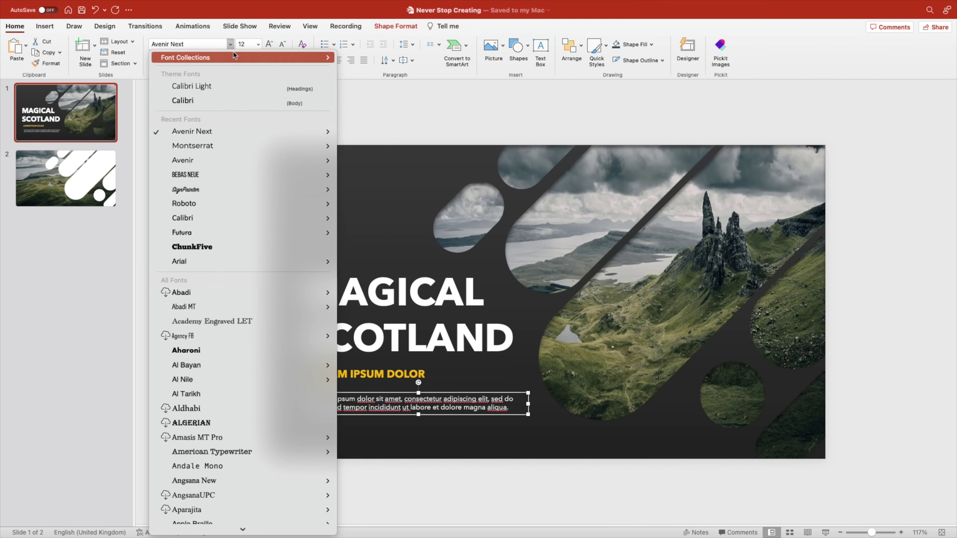
mouse_move(241, 132)
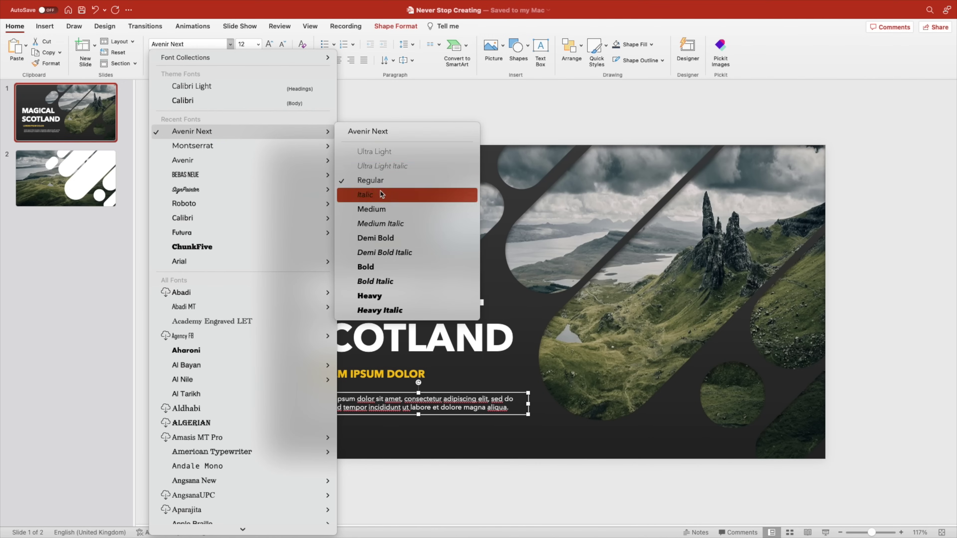
click(377, 151)
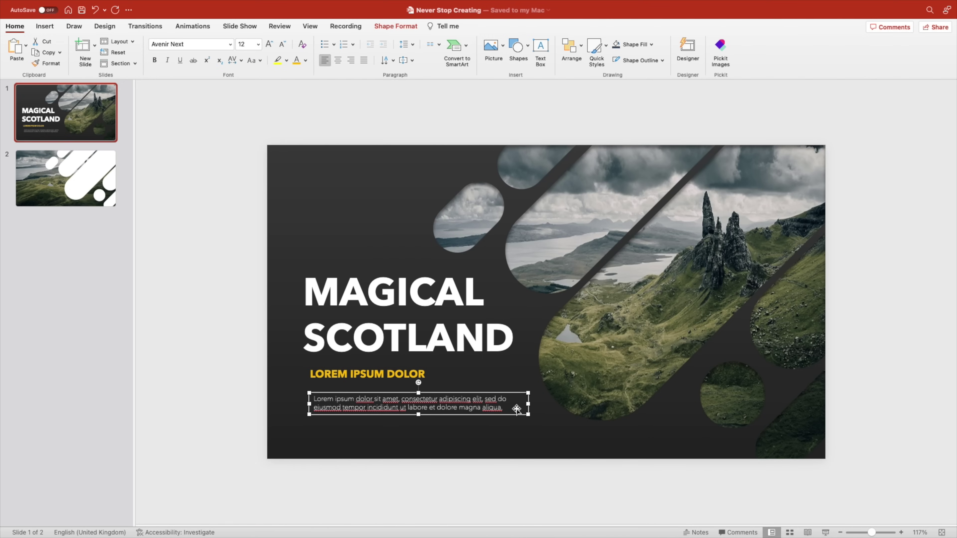
key(super+shift+period)
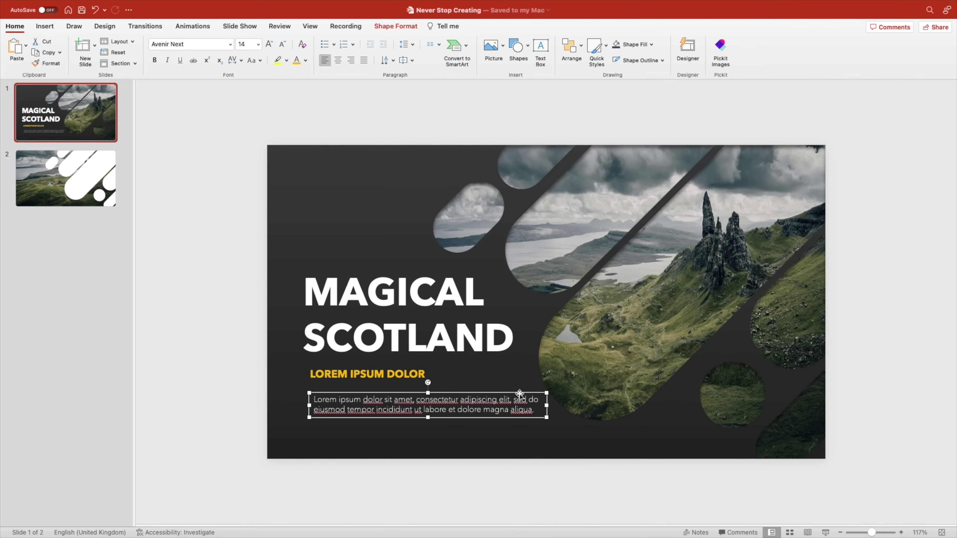
- Align the paragraph and subtitle boxes left beneath the title
drag(517, 393, 512, 400)
drag(376, 374, 360, 368)
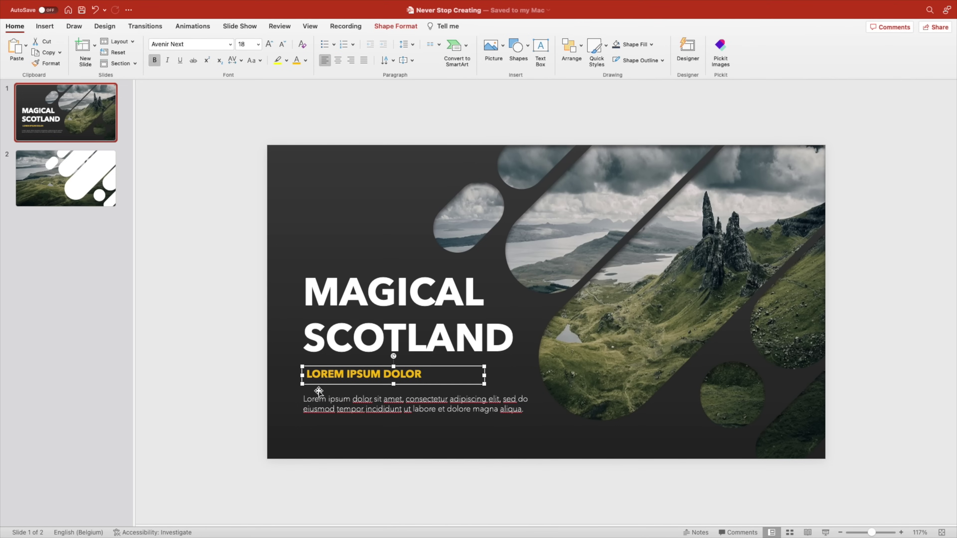
drag(316, 389, 321, 389)
key(super+a)
key(Escape)
click(342, 411)
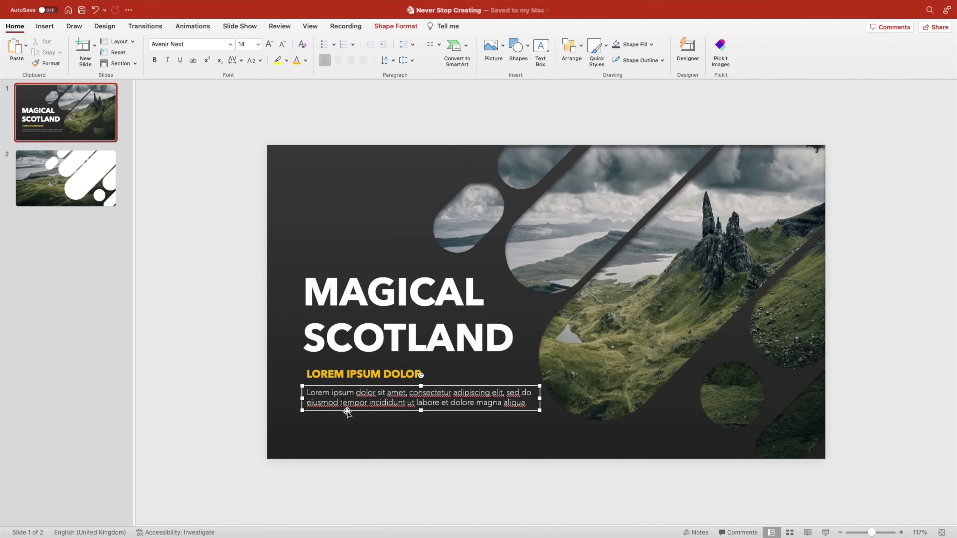
click(248, 184)
- Insert the globe-and-airplane icon from the stock icons found by searching 'travel'
click(44, 26)
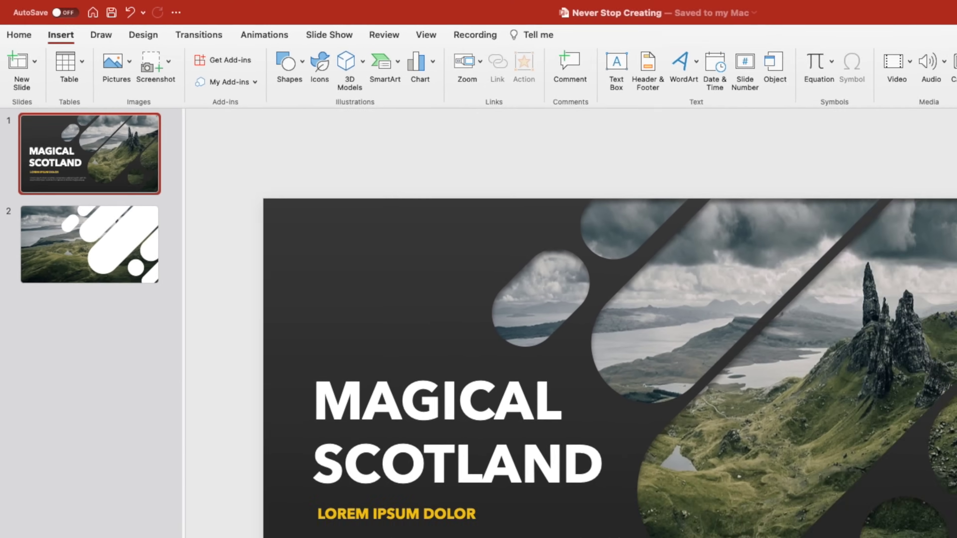
click(400, 77)
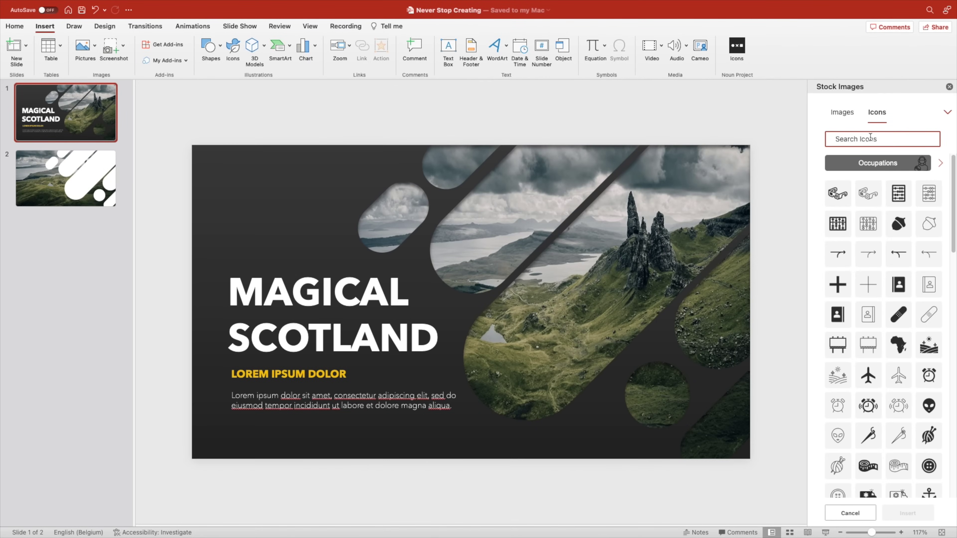
text(travel)
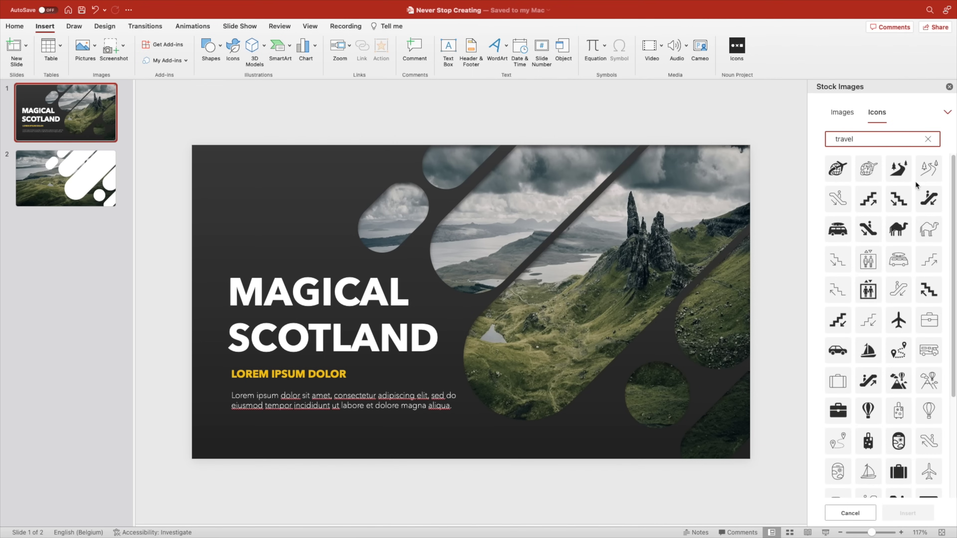
click(845, 163)
click(908, 513)
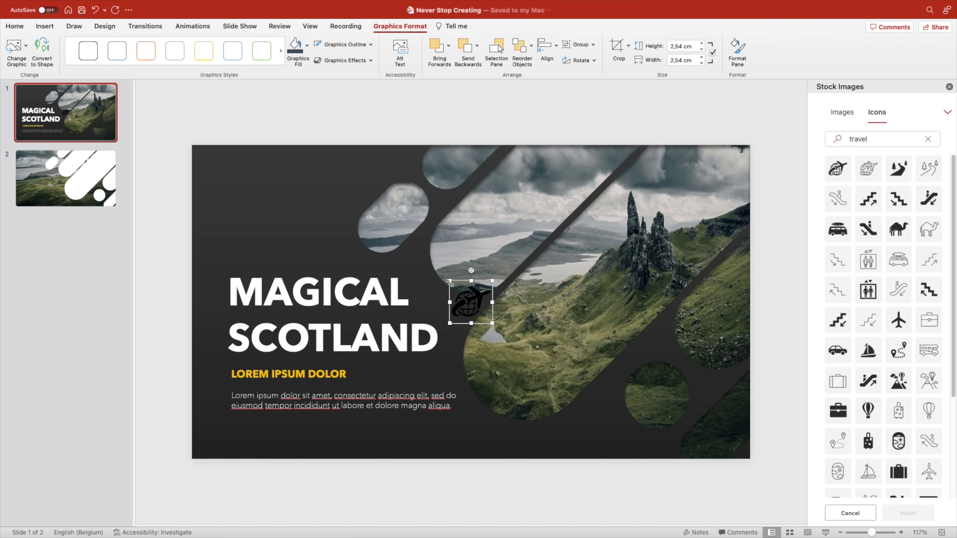
- Resize the icon to 4,26 cm, fill it white, and place it above the title
drag(450, 282, 421, 252)
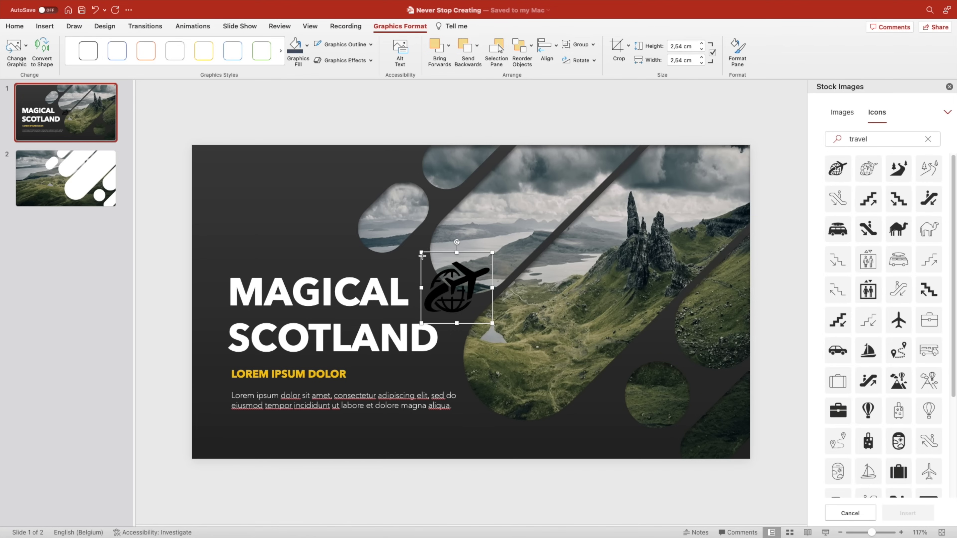
click(311, 56)
click(295, 92)
drag(465, 288, 306, 211)
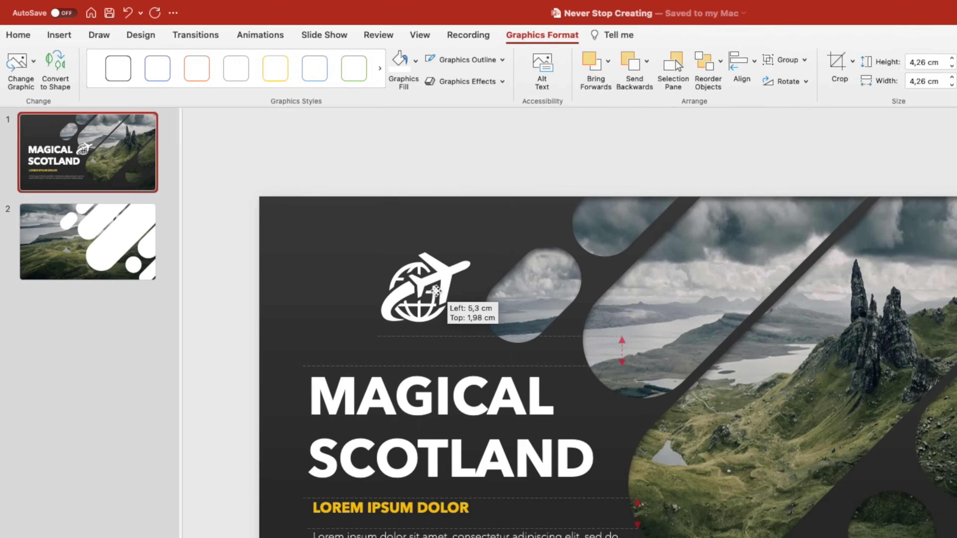
drag(521, 357, 499, 358)
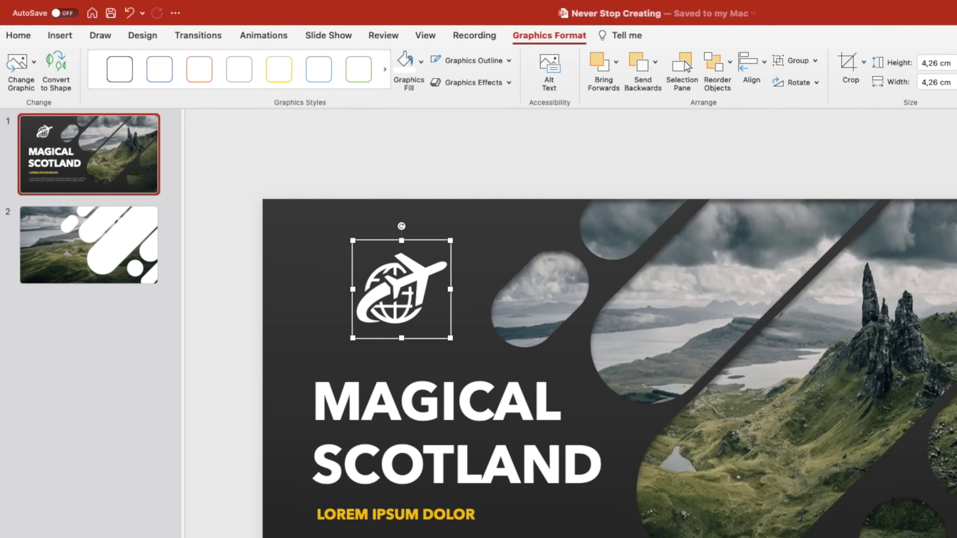
click(948, 86)
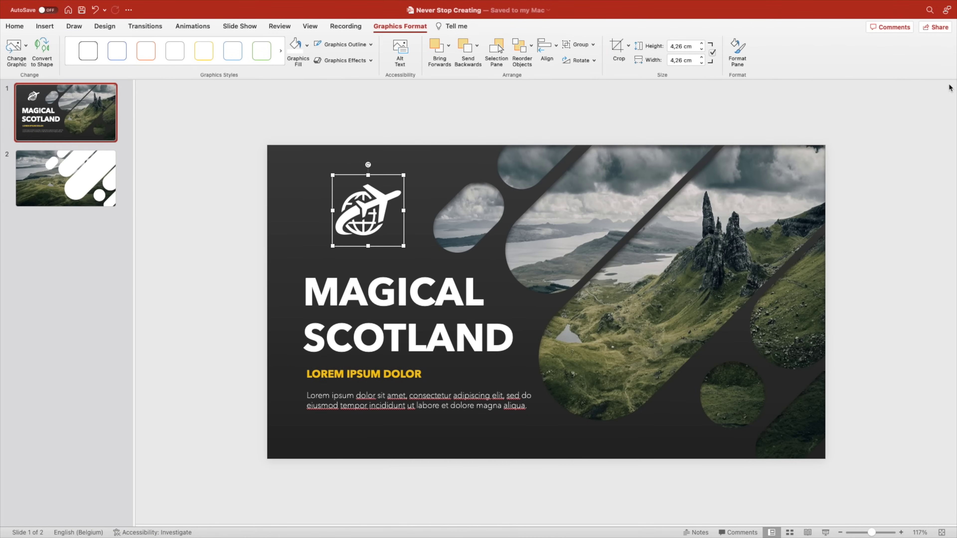
- Set the travel icon to 85% transparency and enlarge it to 6,13 cm
right_click(385, 225)
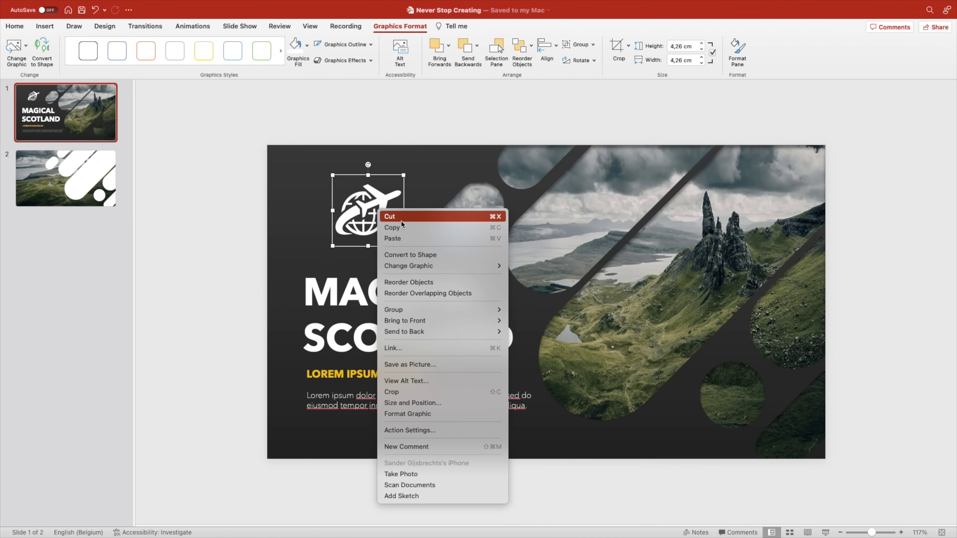
click(428, 415)
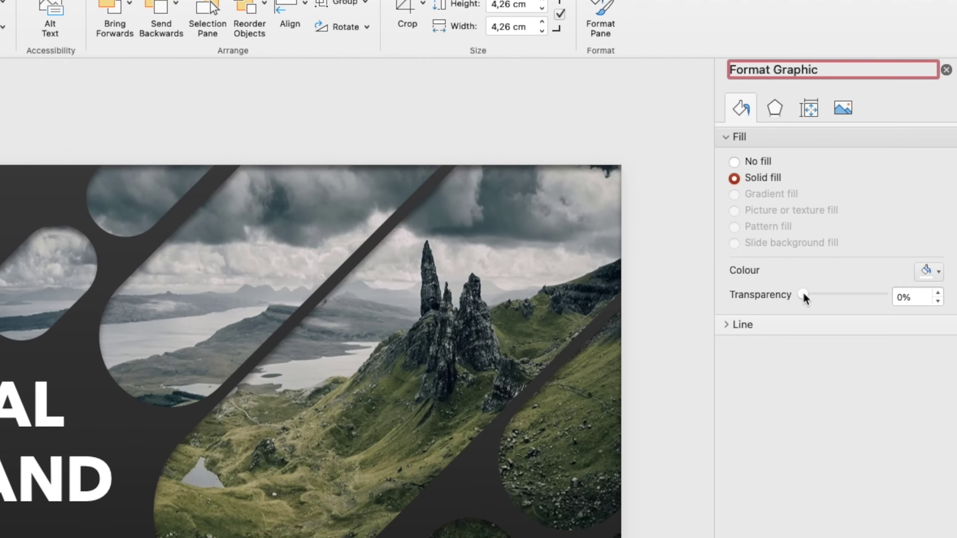
drag(864, 226, 887, 229)
drag(832, 309, 868, 306)
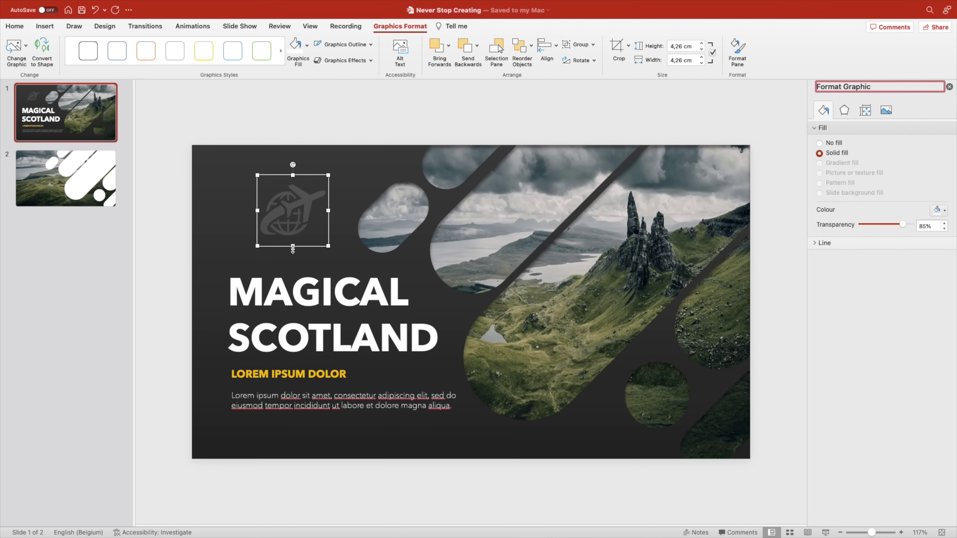
drag(329, 246, 343, 260)
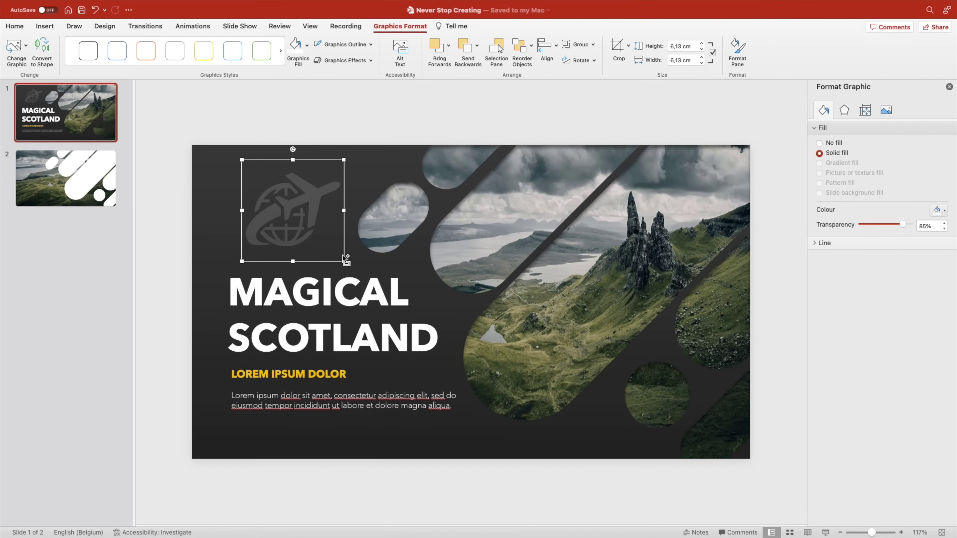
click(420, 128)
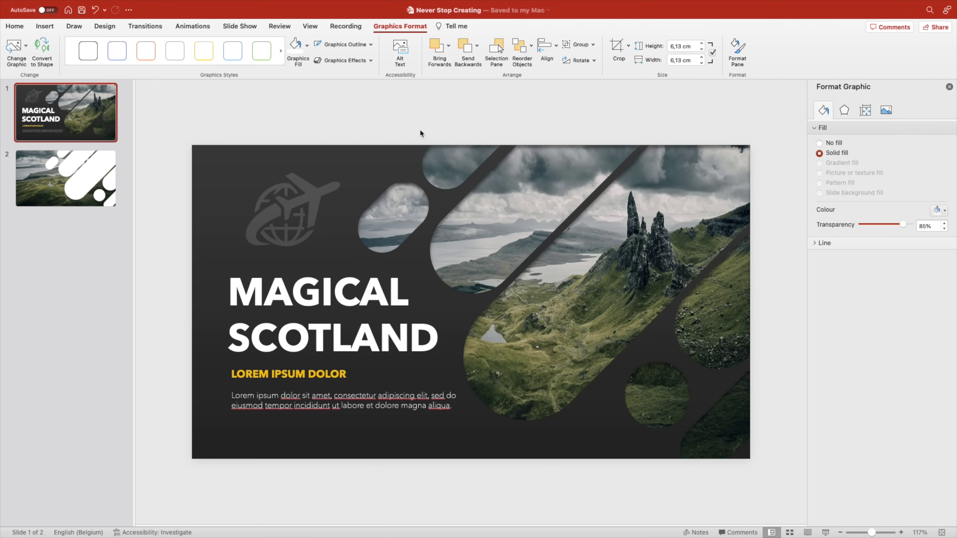
click(950, 87)
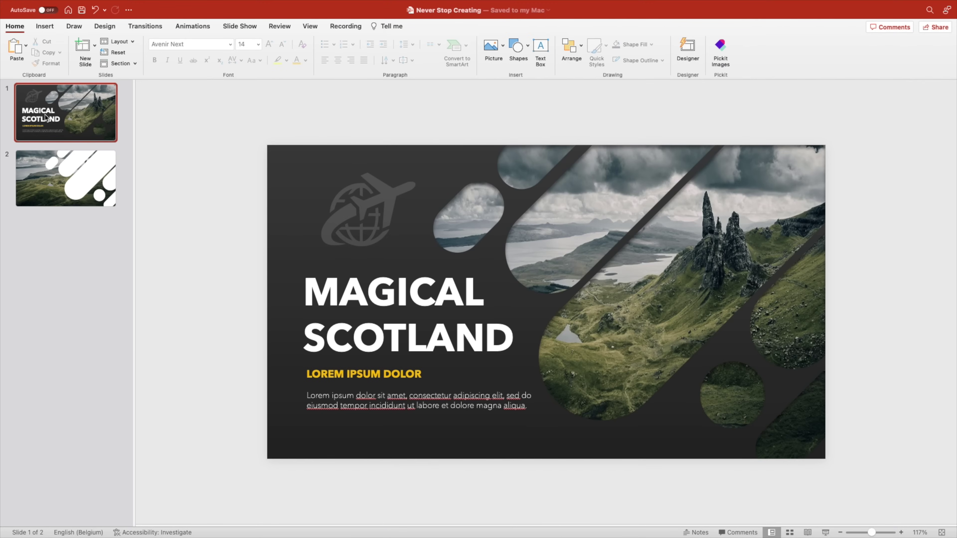
- Duplicate slide 1 and give the copy a light grey gradient background
right_click(45, 117)
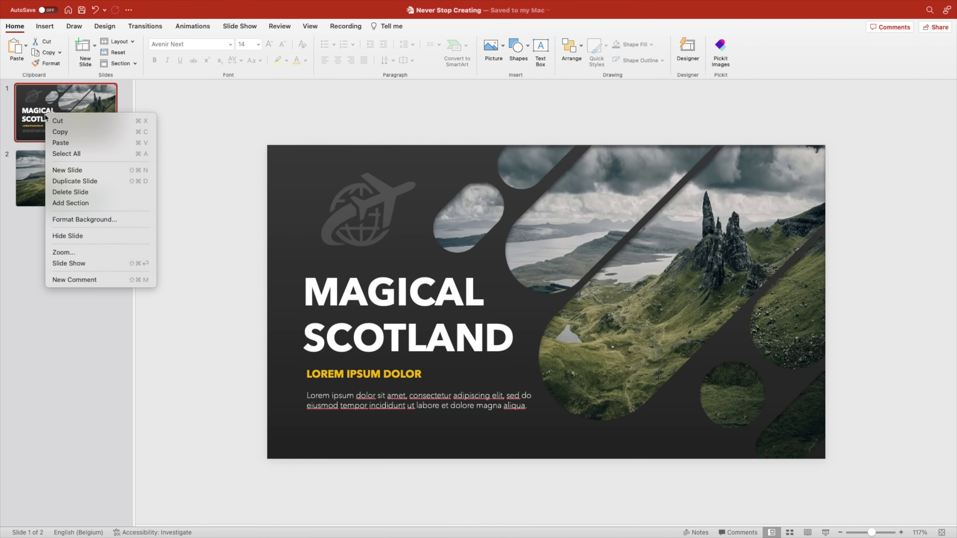
click(84, 183)
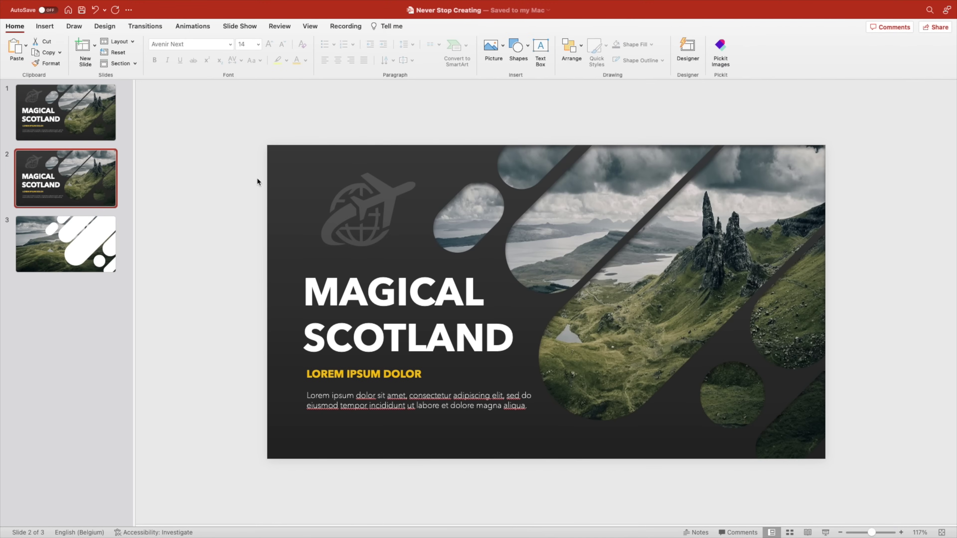
right_click(287, 213)
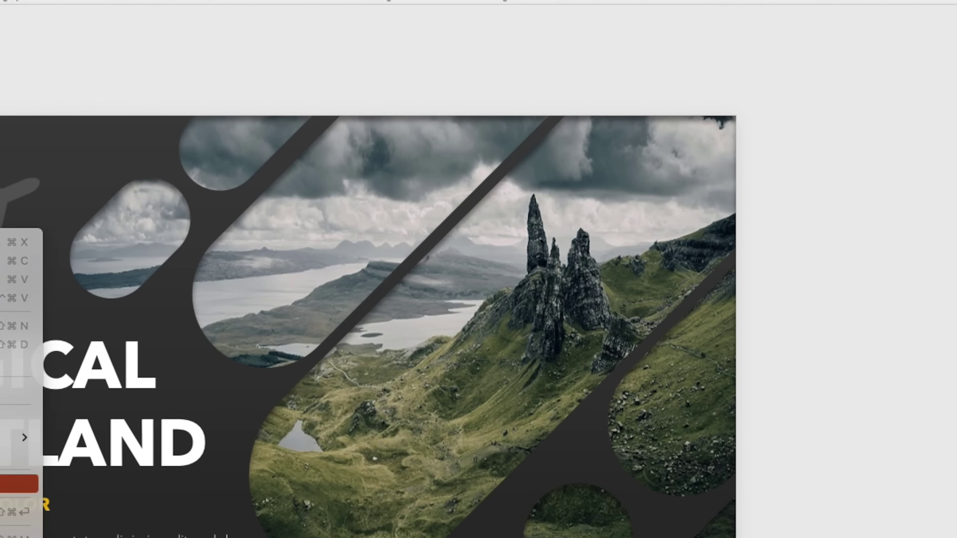
click(19, 484)
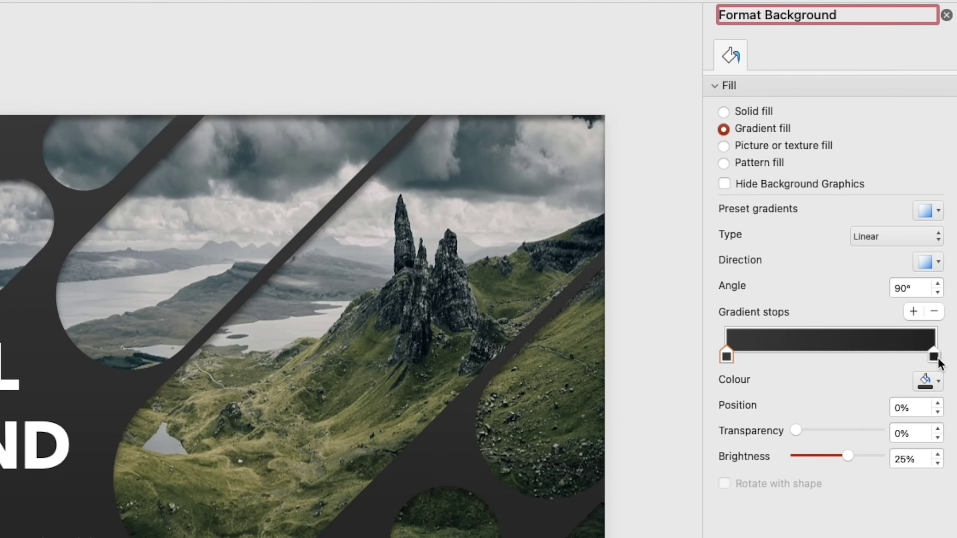
click(931, 380)
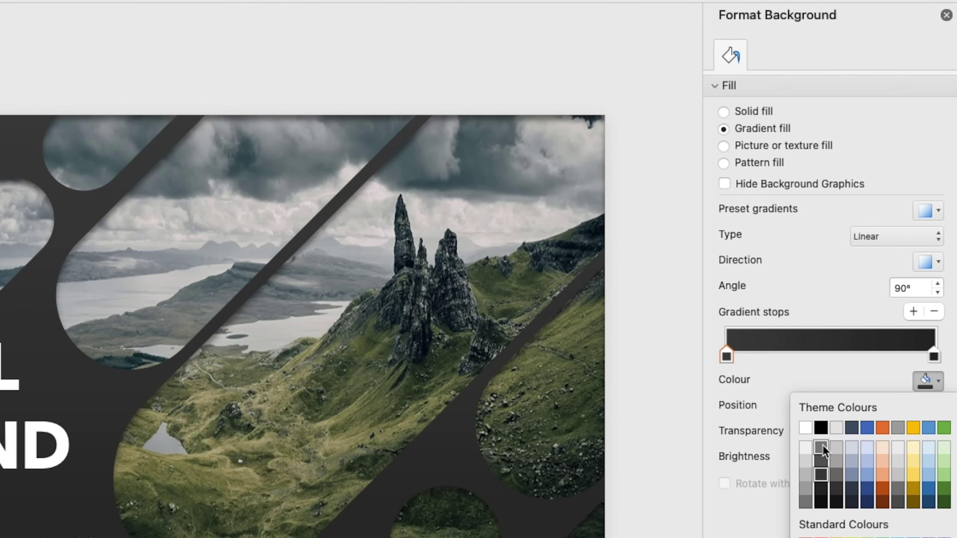
click(808, 446)
click(934, 356)
click(929, 381)
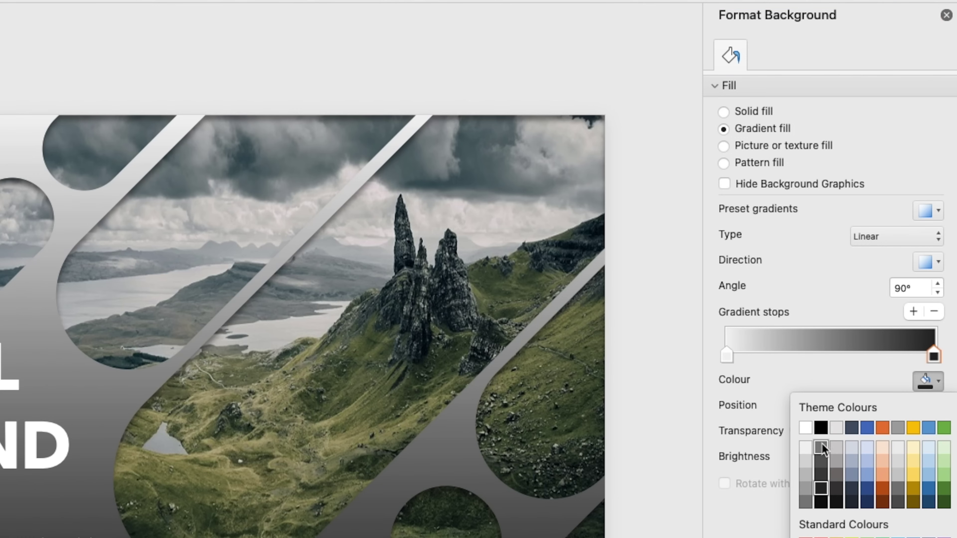
click(806, 428)
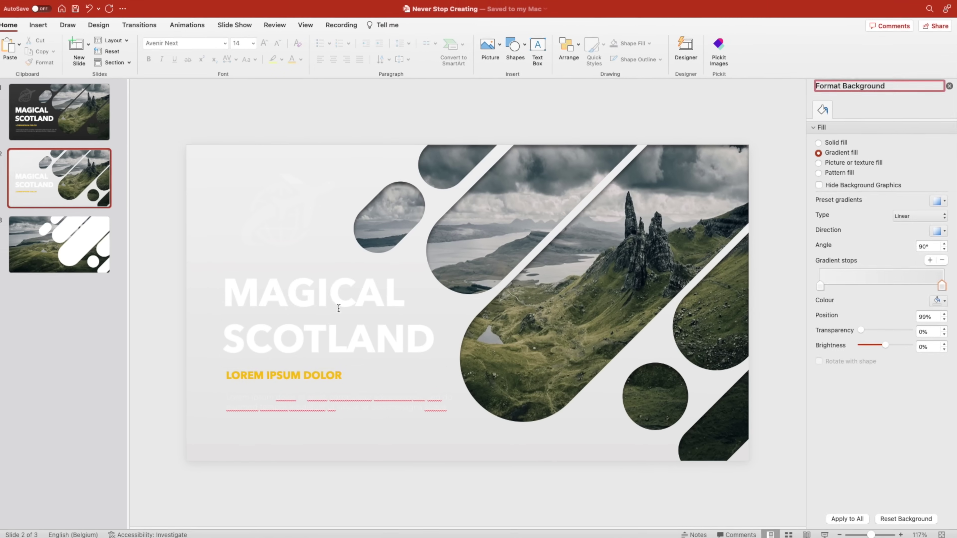
- Turn the MAGICAL SCOTLAND title and body text dark grey
click(339, 308)
shift+click(352, 398)
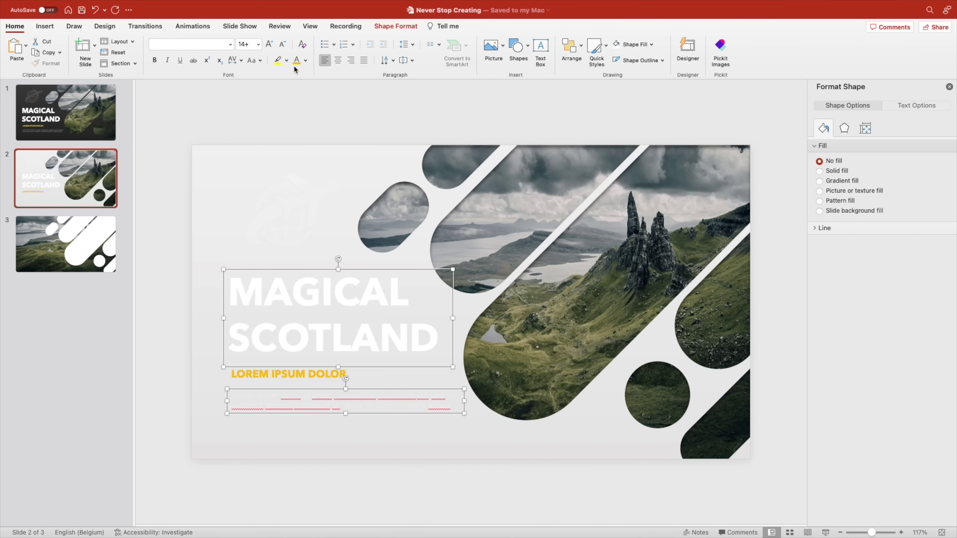
click(305, 60)
click(309, 114)
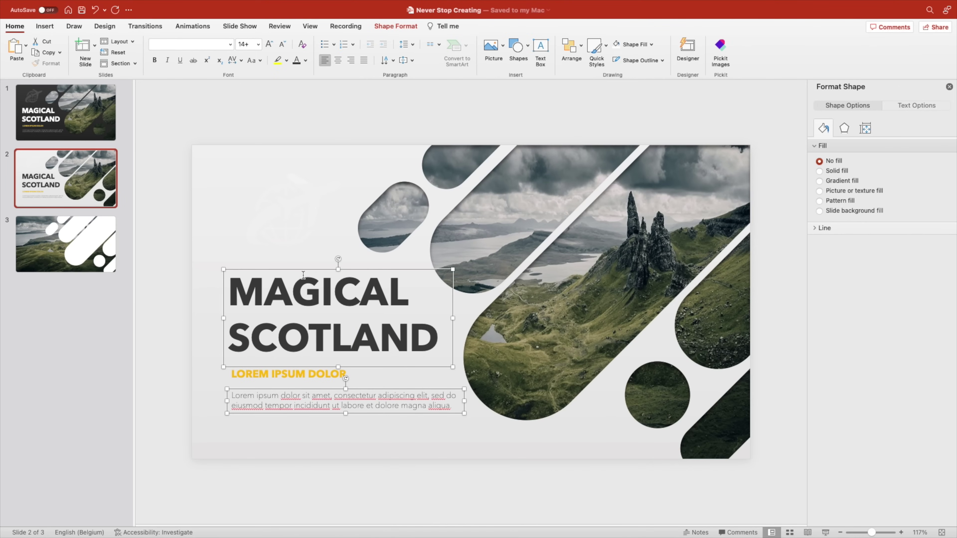
- Fill the travel icon dark grey and raise its transparency to 90%
click(292, 208)
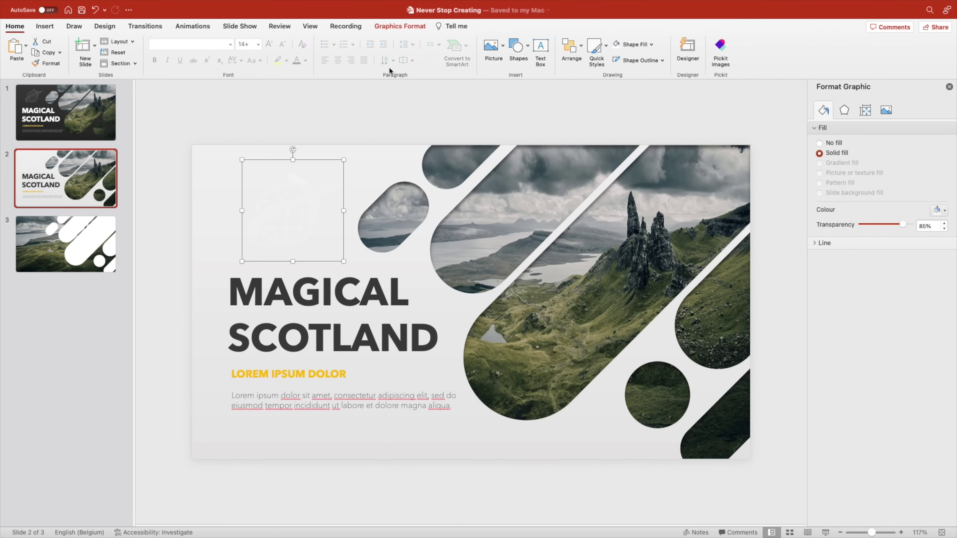
click(652, 44)
click(628, 116)
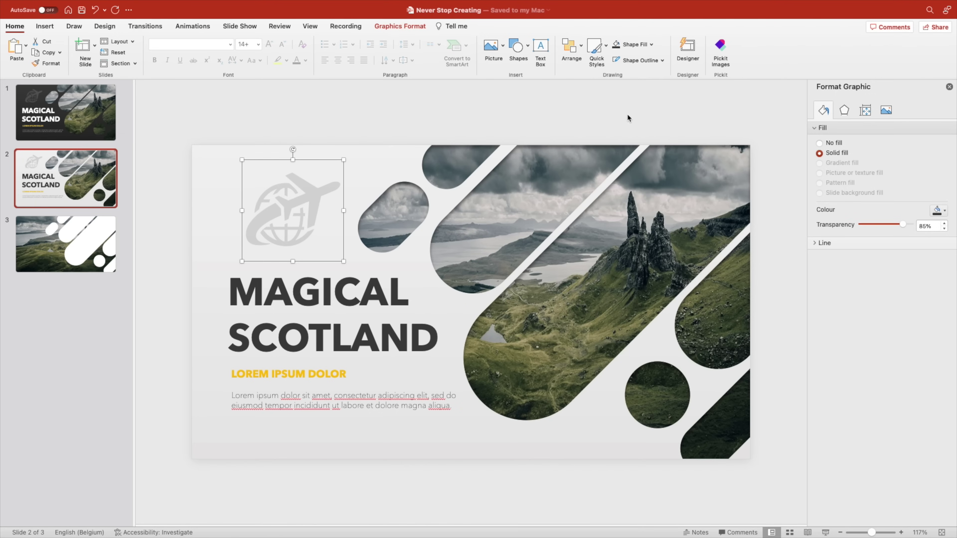
click(583, 87)
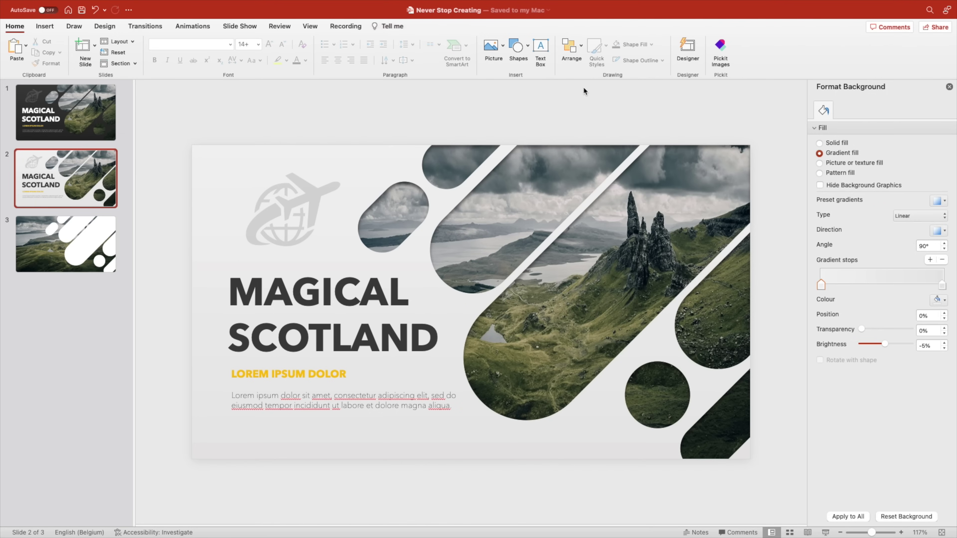
click(298, 210)
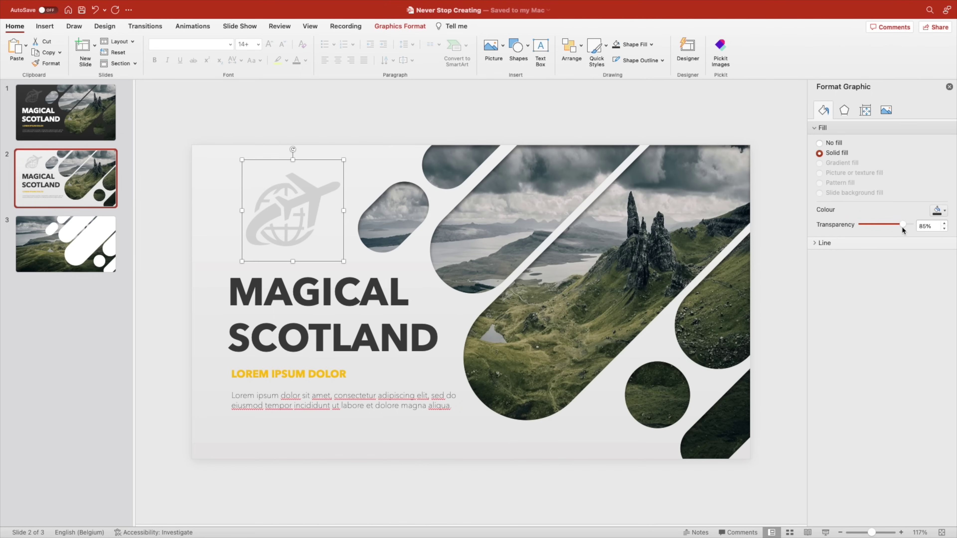
drag(903, 228, 904, 225)
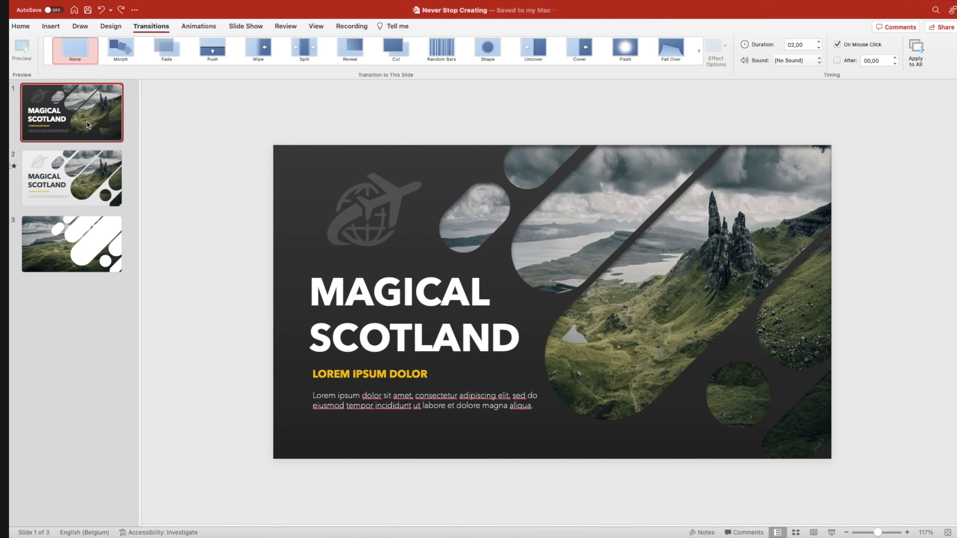
- Duplicate the title slide with Cmd+D and move the copy into third place
key(super+d)
drag(76, 177, 84, 264)
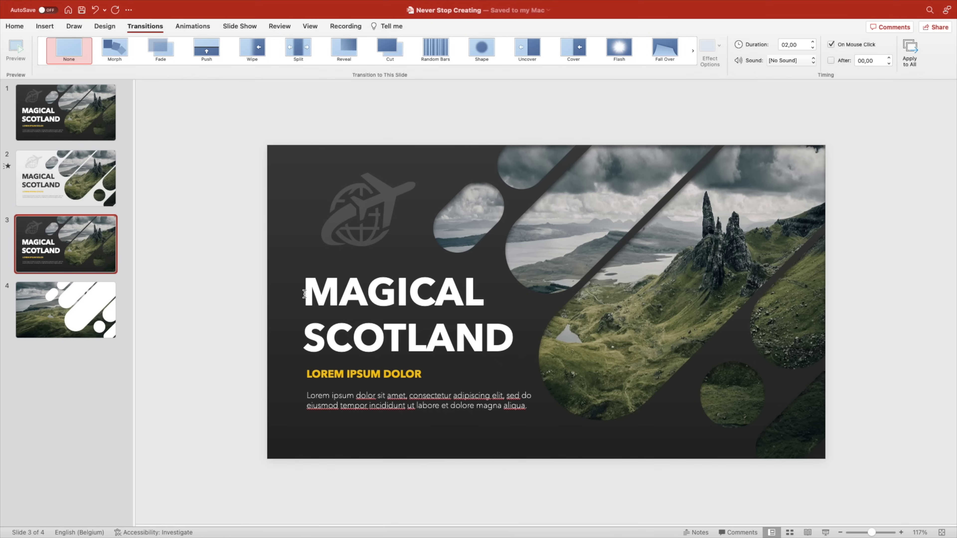
right_click(285, 235)
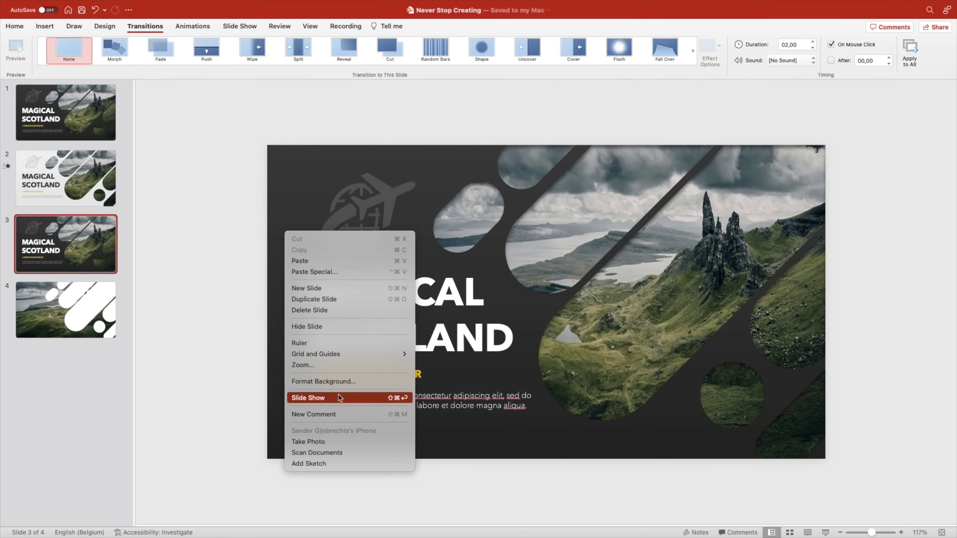
click(24, 24)
click(47, 26)
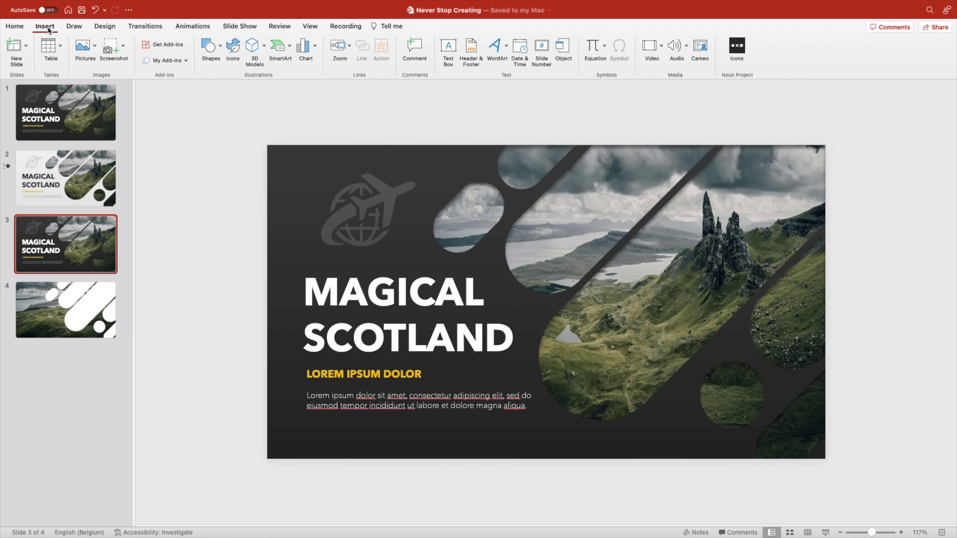
- Change the copied slide's background gradient stop to dark blue-grey
right_click(277, 270)
click(302, 415)
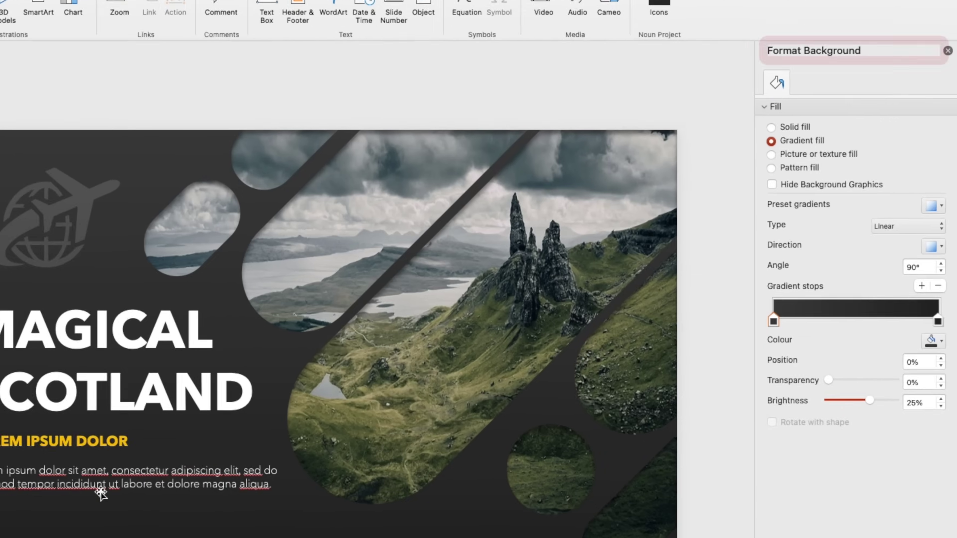
click(941, 341)
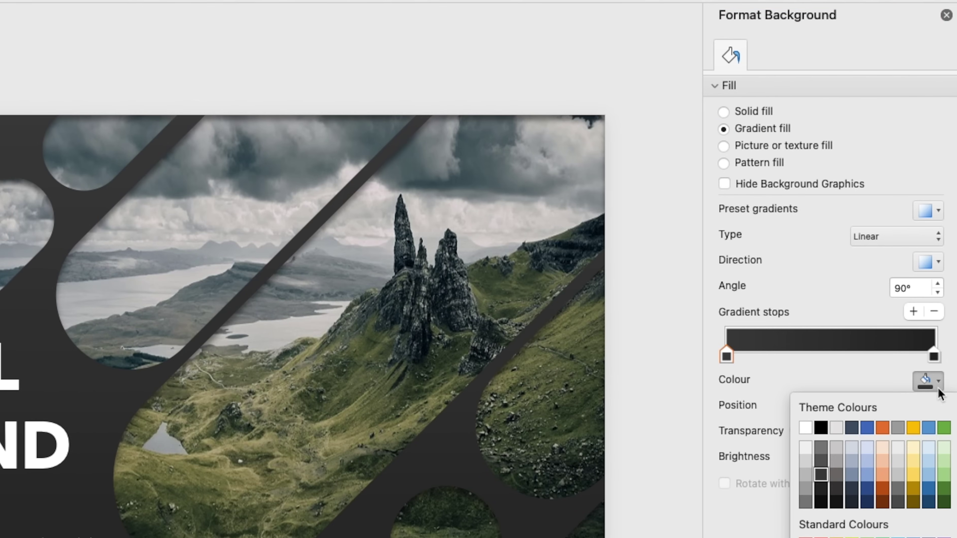
click(853, 502)
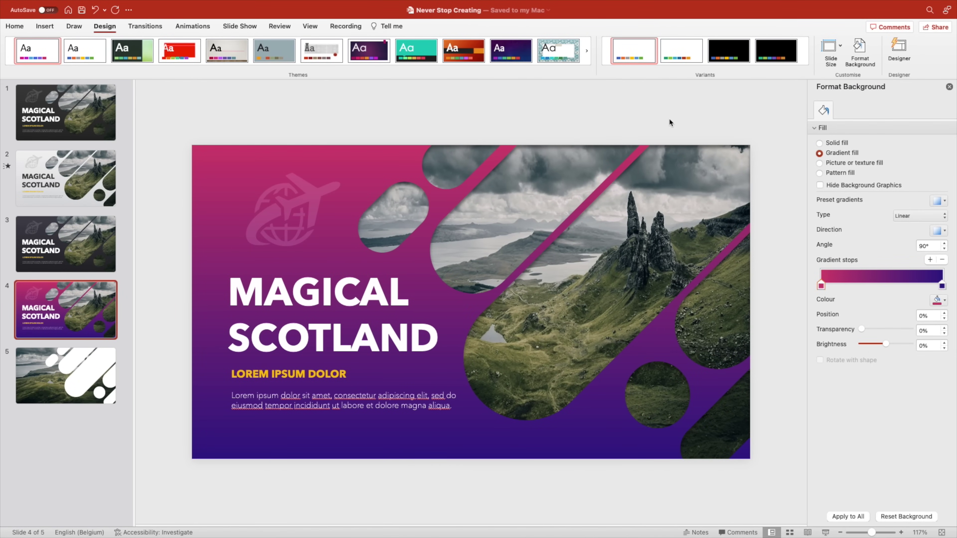
click(658, 209)
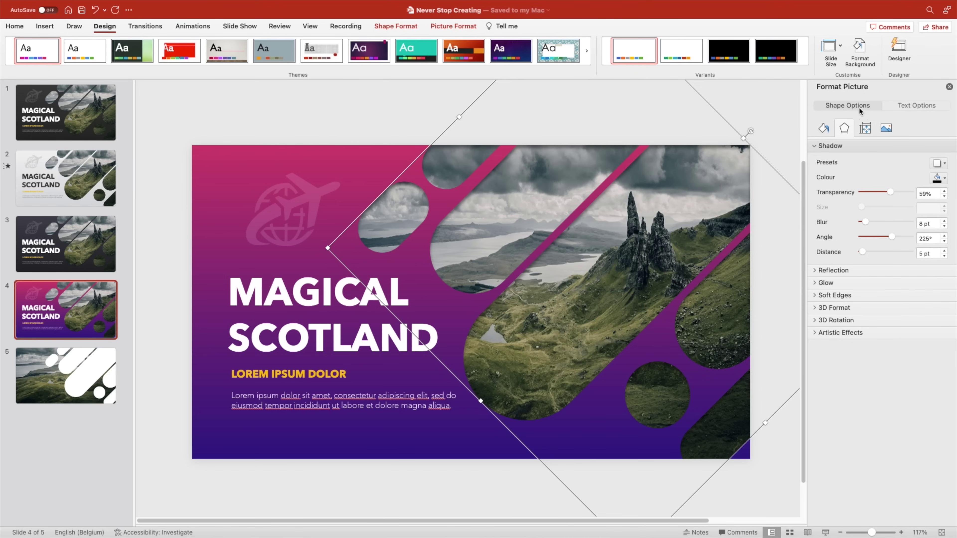
- Make the landscape photo black and white using a Recolour preset
click(886, 128)
click(843, 158)
click(945, 281)
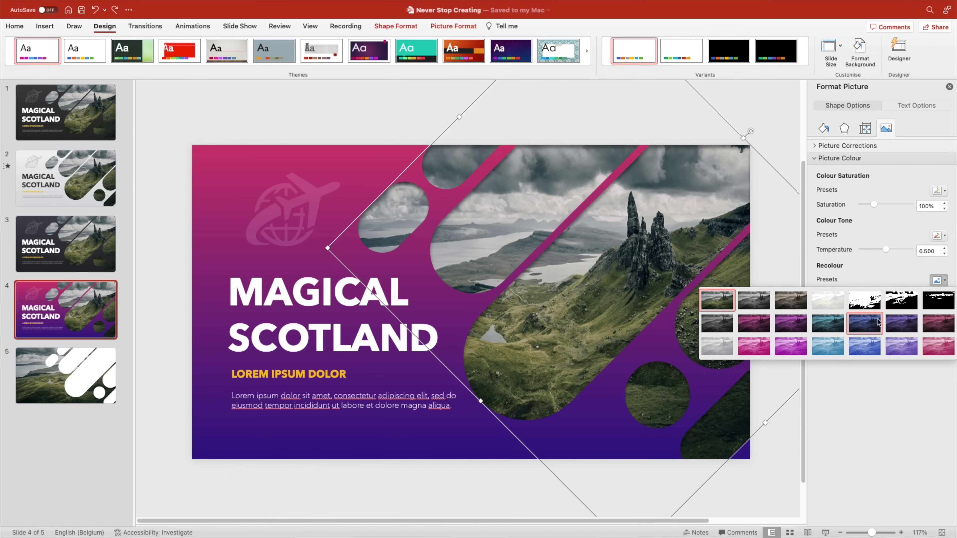
key(Escape)
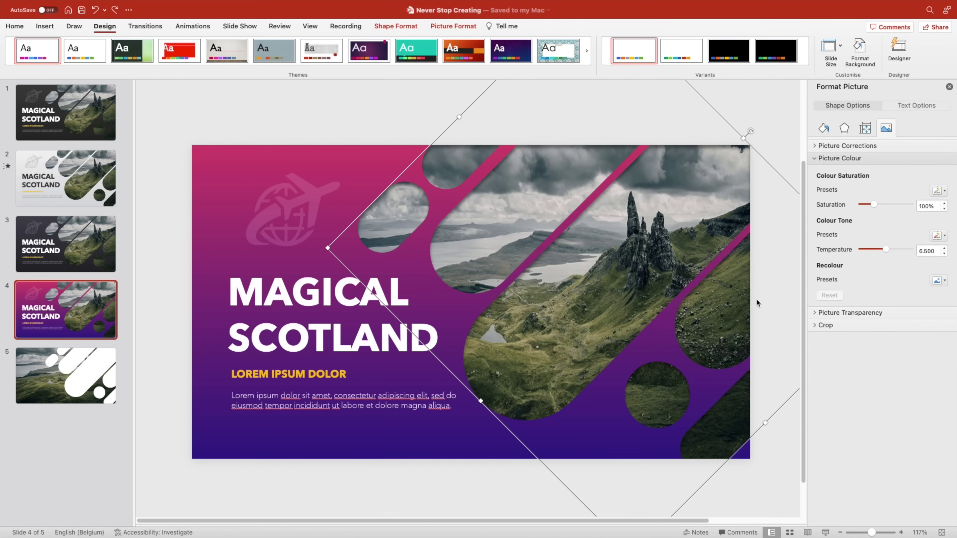
click(406, 106)
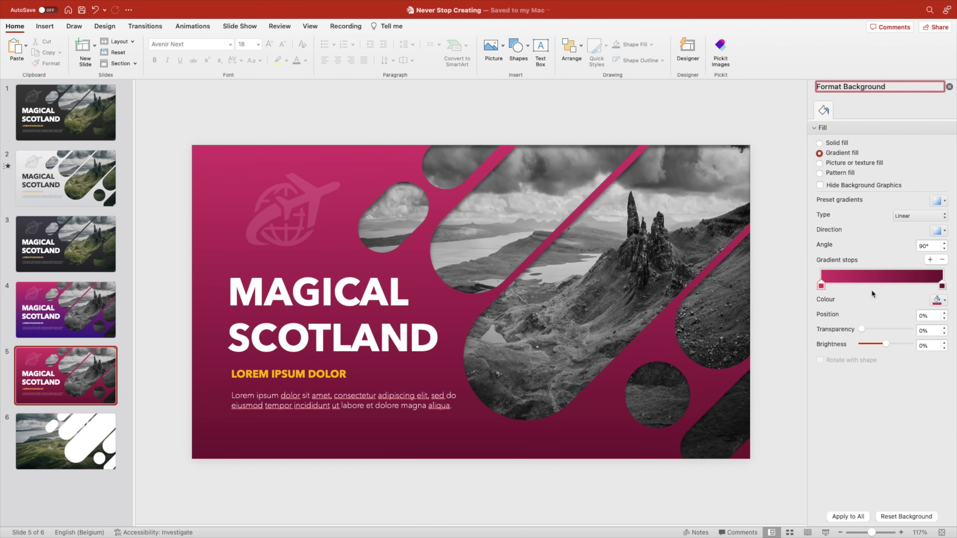
- Set the background's first gradient stop to crimson at the left end
click(939, 300)
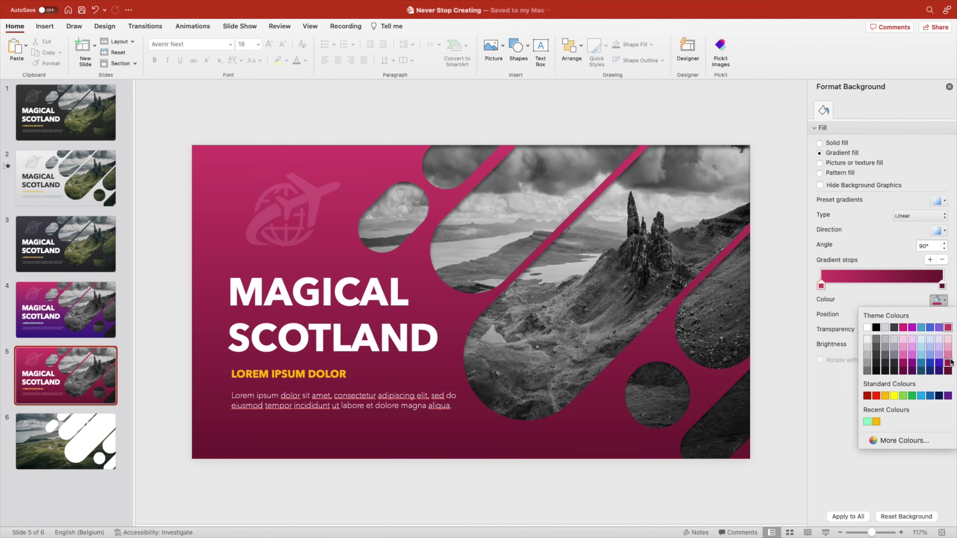
click(949, 363)
drag(834, 286, 825, 285)
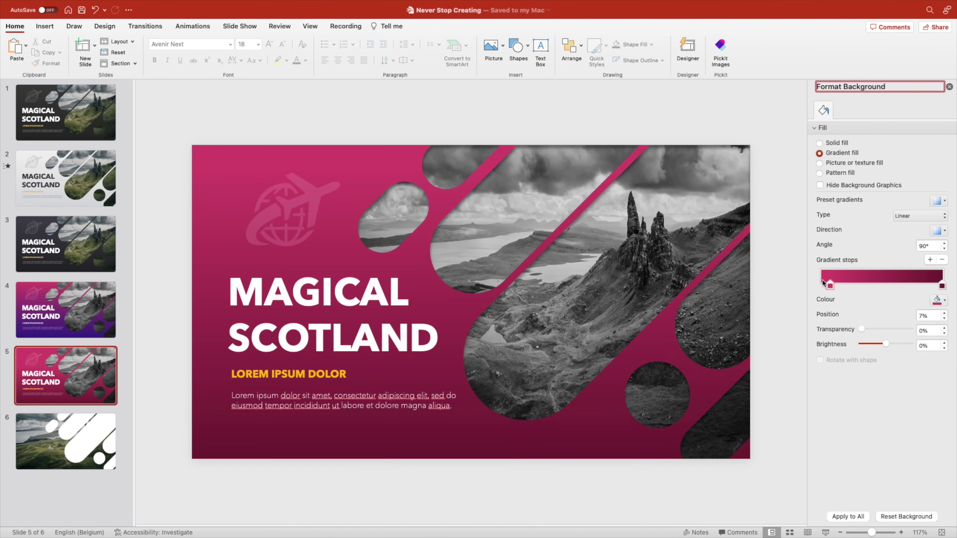
click(943, 286)
click(716, 166)
click(886, 128)
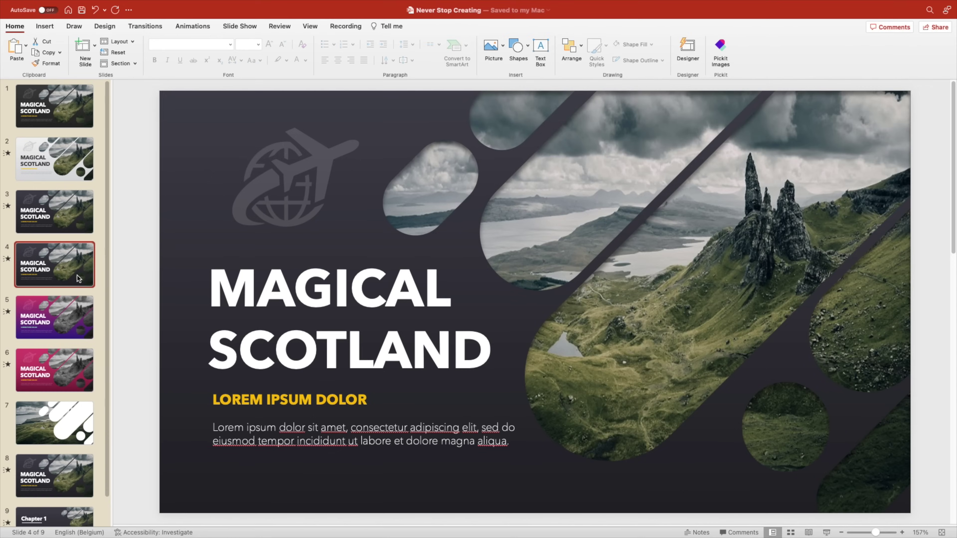
- Move the logo, title, subtitle and body text off the slide to the left
scroll(302, 321, down, 10)
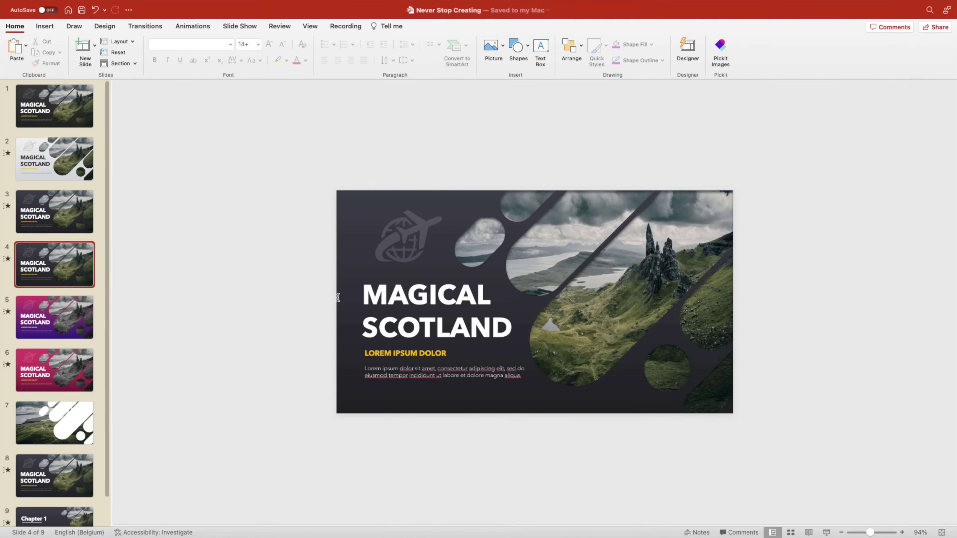
click(404, 231)
shift+click(420, 290)
shift+click(438, 370)
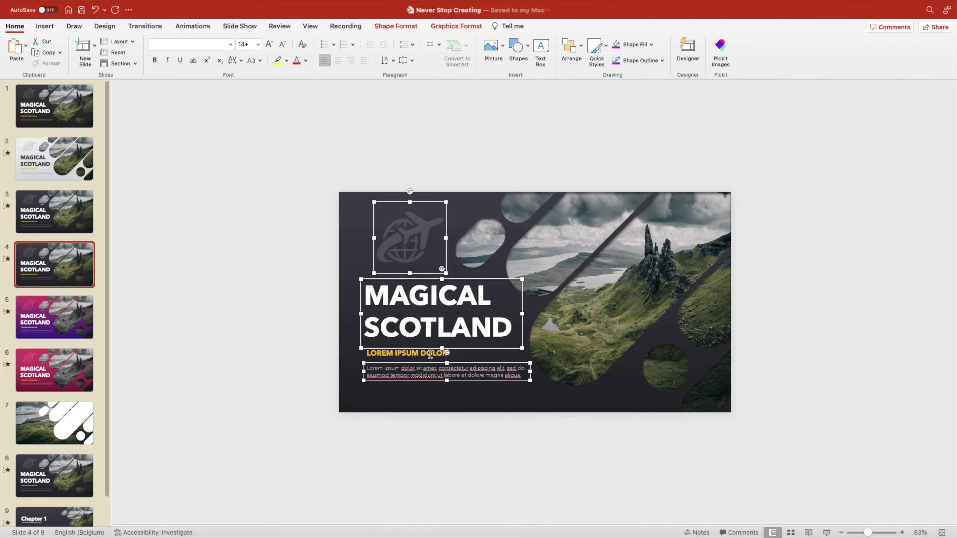
shift+click(439, 351)
drag(471, 350, 197, 359)
click(283, 416)
click(282, 331)
click(253, 355)
click(319, 384)
drag(319, 384, 139, 359)
- Shrink the landscape picture into the slide's top-right corner
click(759, 354)
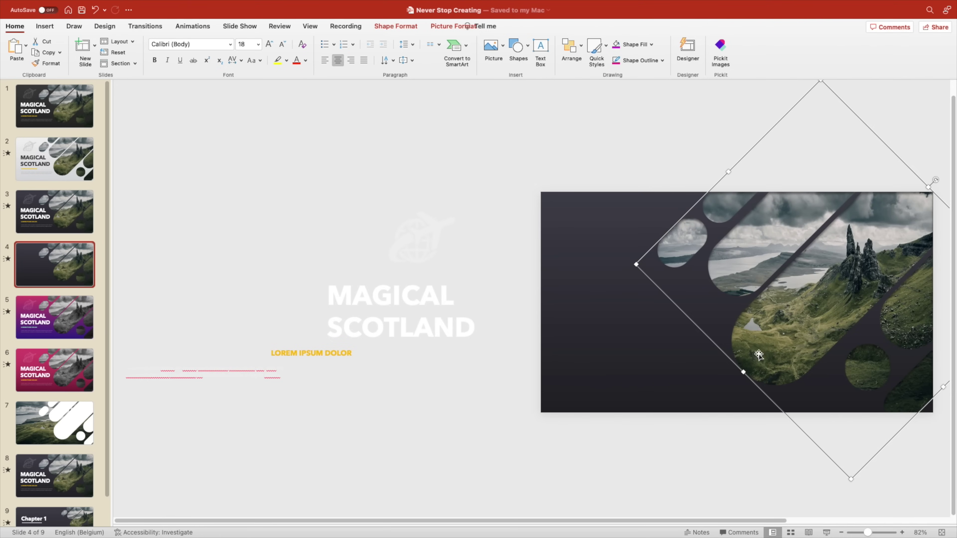
drag(852, 480, 838, 311)
drag(842, 215, 861, 268)
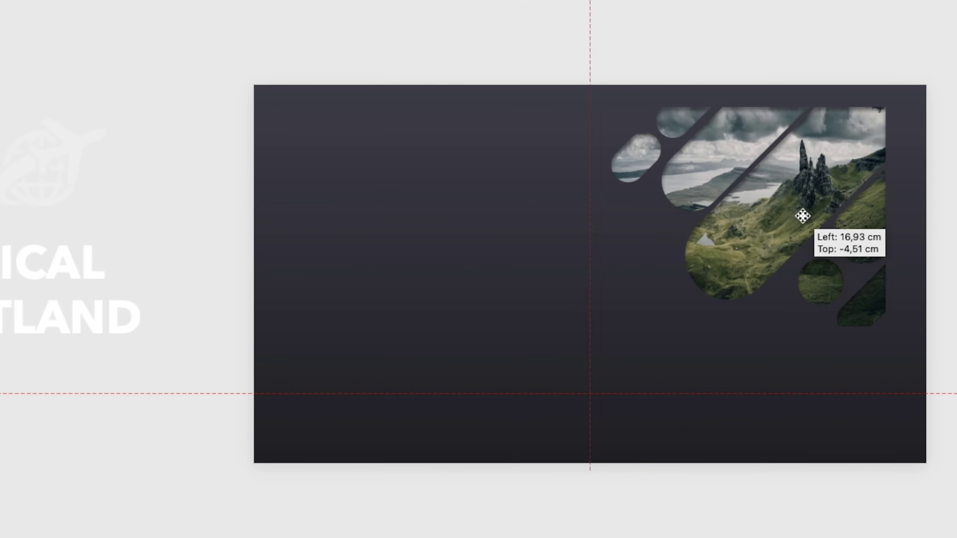
drag(803, 216, 840, 189)
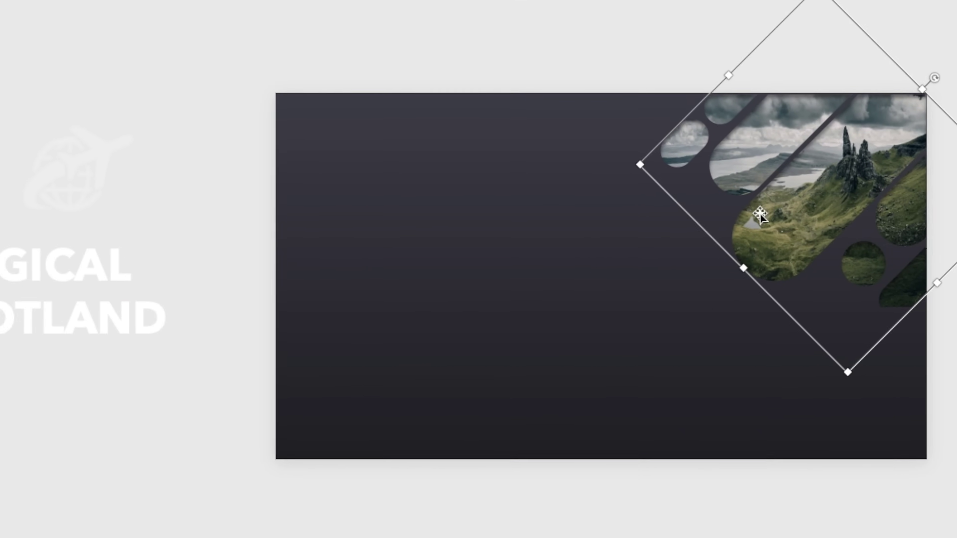
click(572, 32)
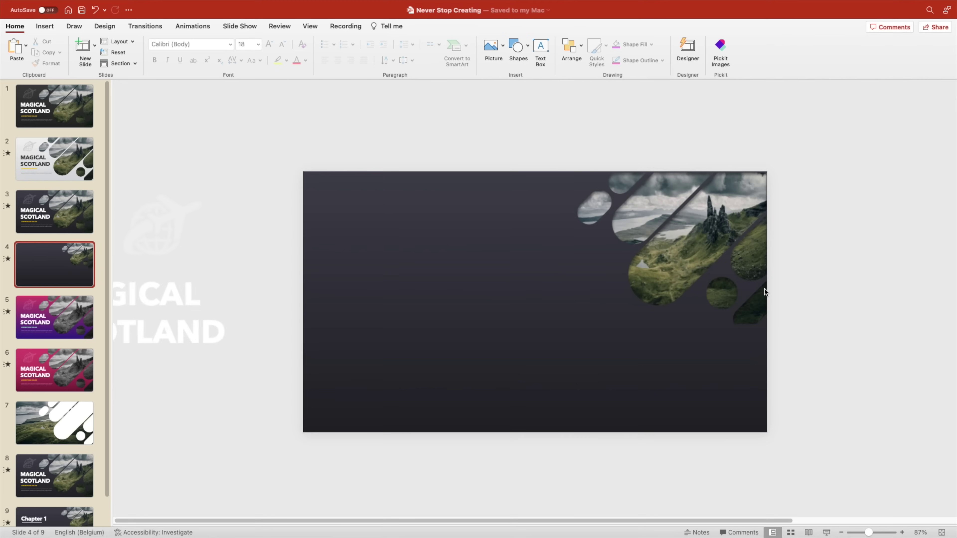
- Draw a white circle with no outline on the left of the slide
click(524, 45)
click(582, 77)
drag(304, 257, 389, 310)
click(316, 45)
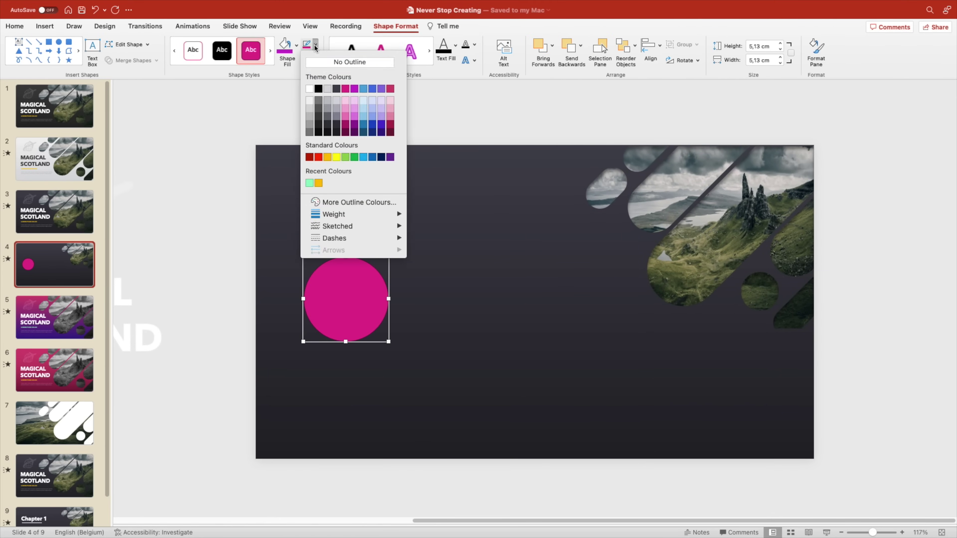
click(328, 62)
click(298, 46)
click(285, 93)
drag(348, 299, 561, 313)
- Distribute the three circles horizontally so they are evenly spaced
shift+click(454, 319)
shift+click(327, 330)
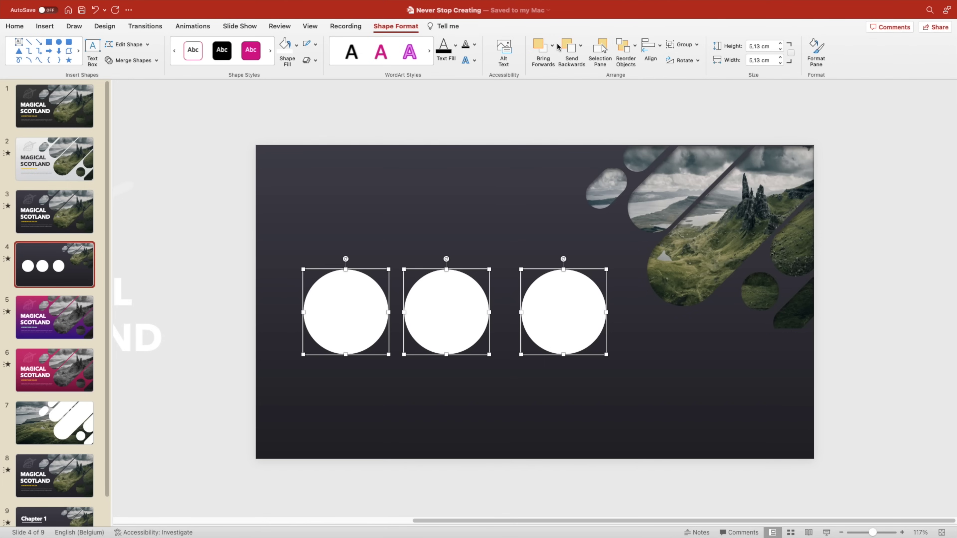
click(650, 48)
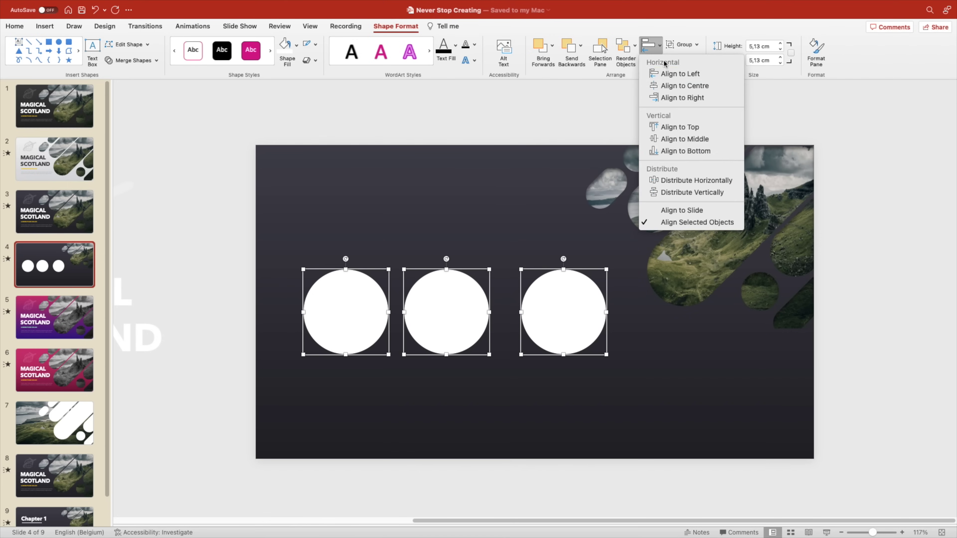
click(684, 182)
click(496, 107)
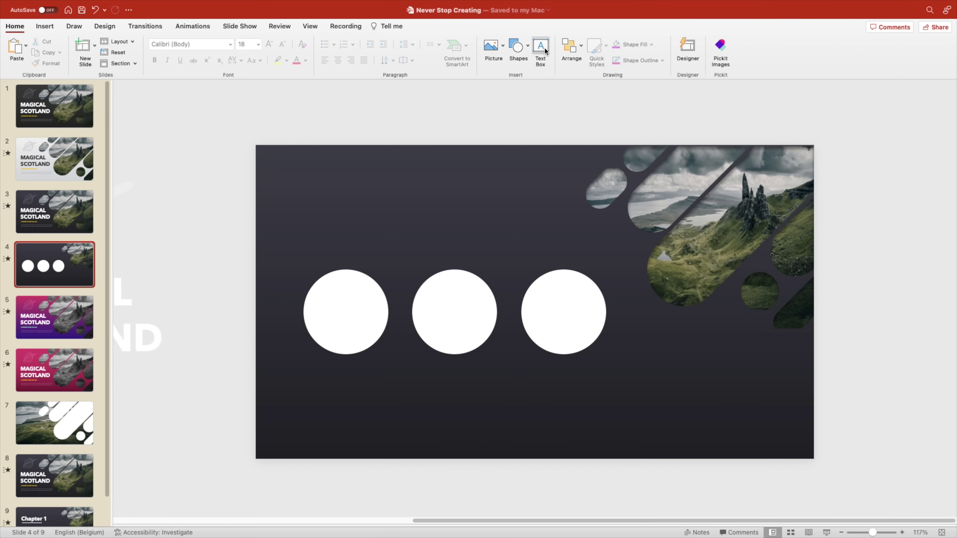
- Add an orange 'LOREM IPSUM' caption in Avenir Next below the first circle
drag(309, 366, 383, 381)
text(LOREM)
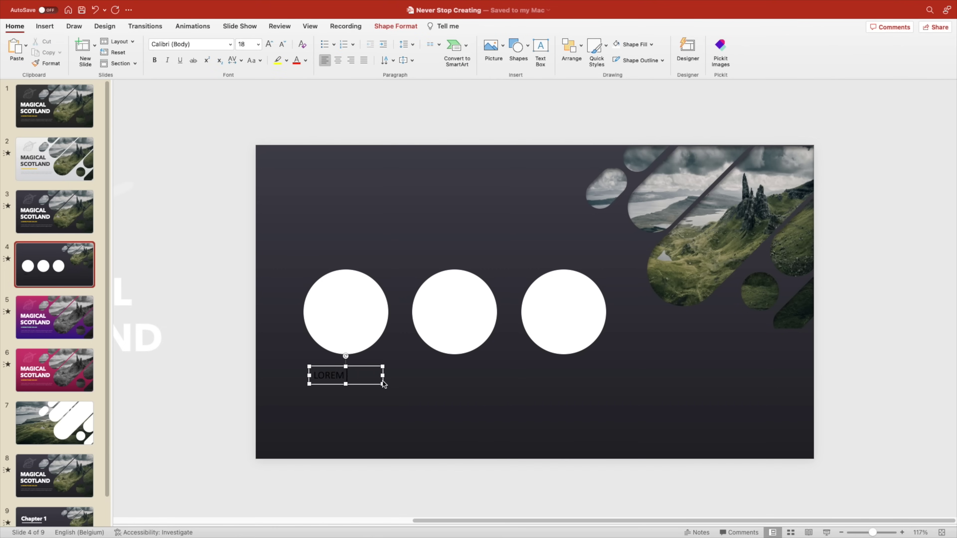
text( IPSUM)
key(super+a)
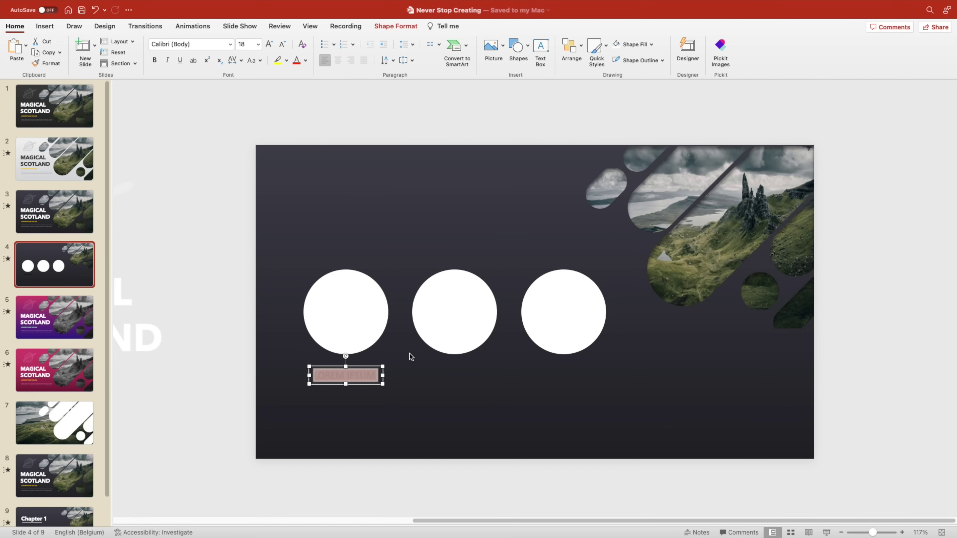
click(305, 62)
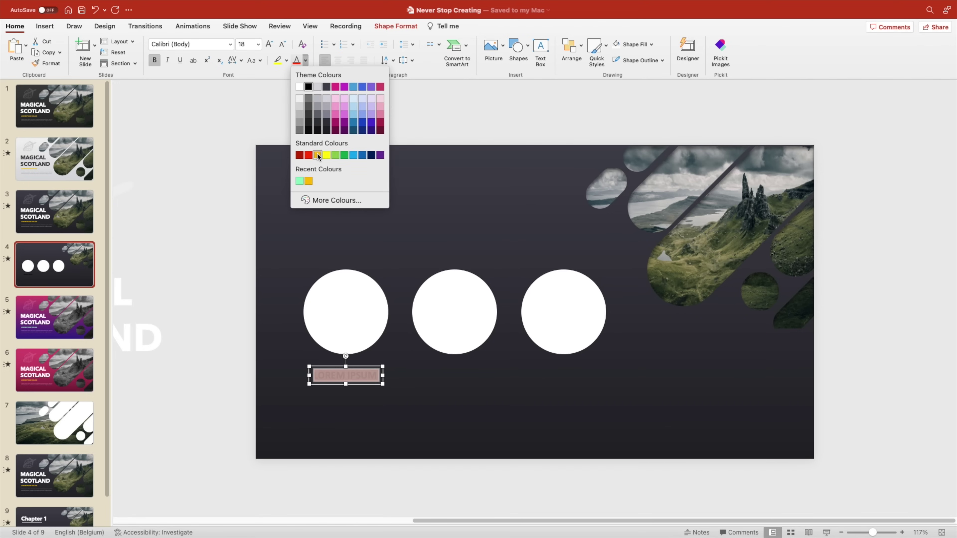
click(317, 155)
click(201, 45)
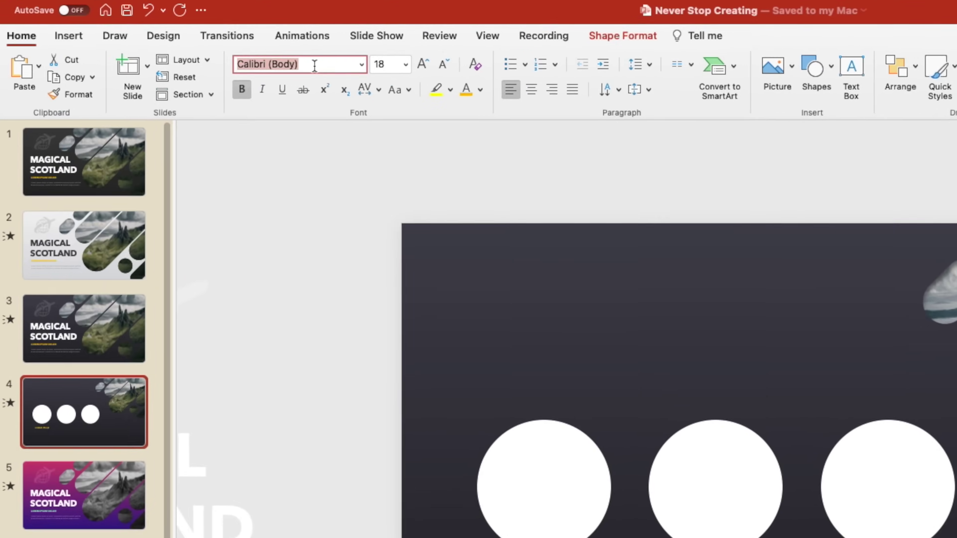
text(Av)
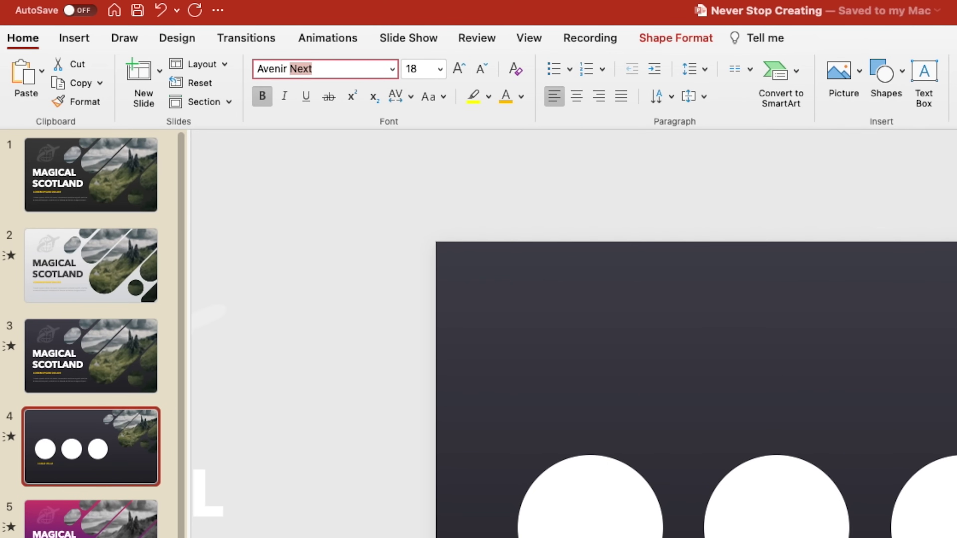
text(enir N)
key(Return)
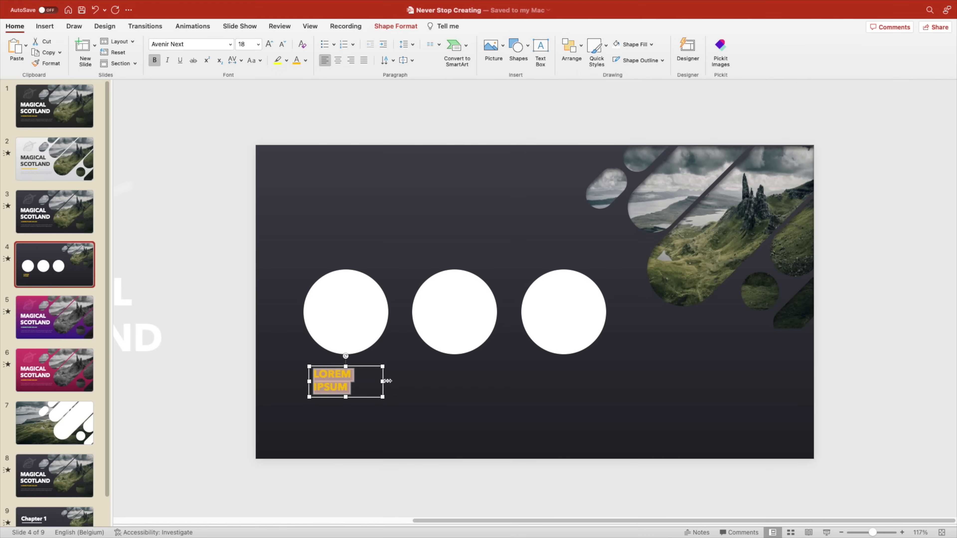
- Widen and centre the caption, with copies beneath the other two circles
drag(360, 381, 573, 361)
click(342, 62)
click(828, 366)
click(167, 333)
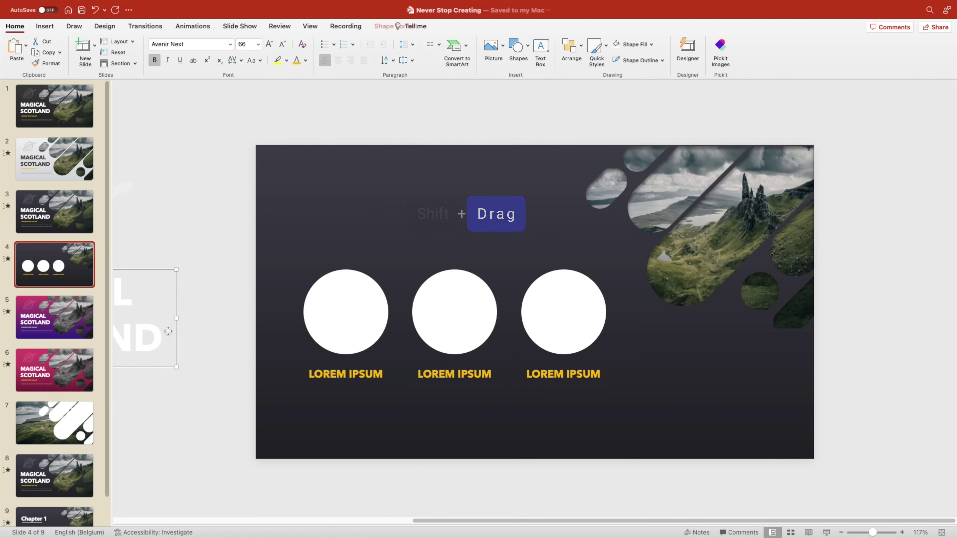
- Bring the off-slide title onto the slide as a 'Chapter 1' heading above the circles
drag(158, 270, 520, 160)
key(Return)
text(Chapter 1)
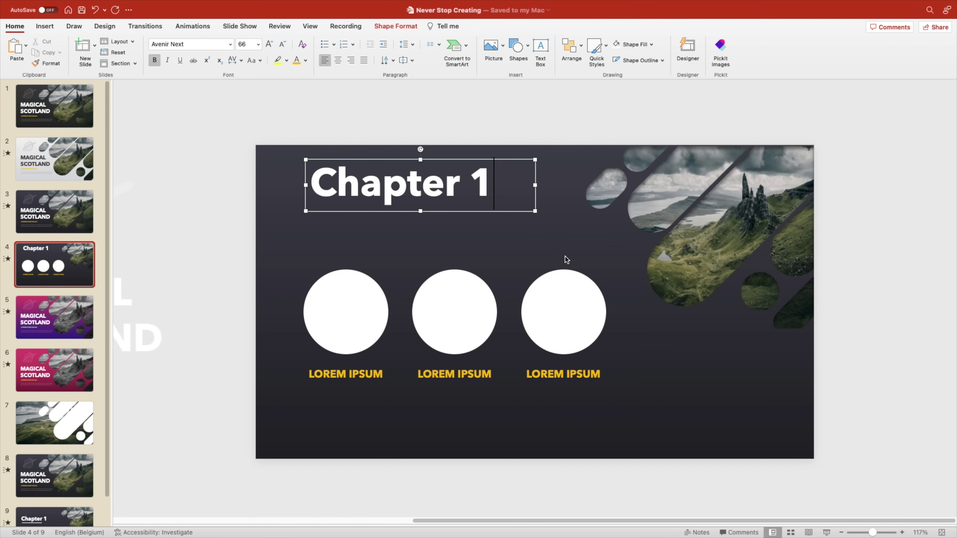
drag(486, 215, 487, 252)
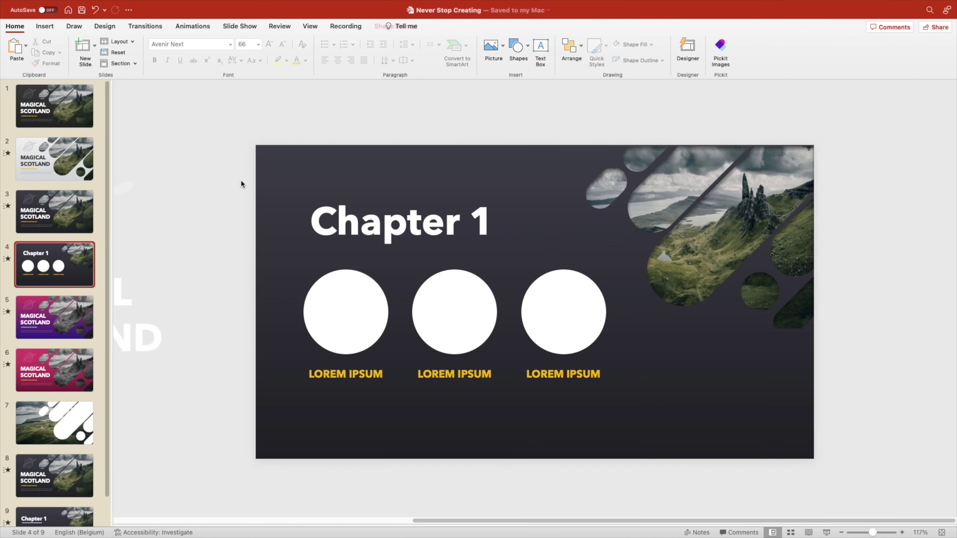
drag(241, 184, 629, 408)
drag(594, 386, 595, 377)
- Paste a body text copy below the captions with two Lorem ipsum sentences, widened
scroll(239, 297, down, 3)
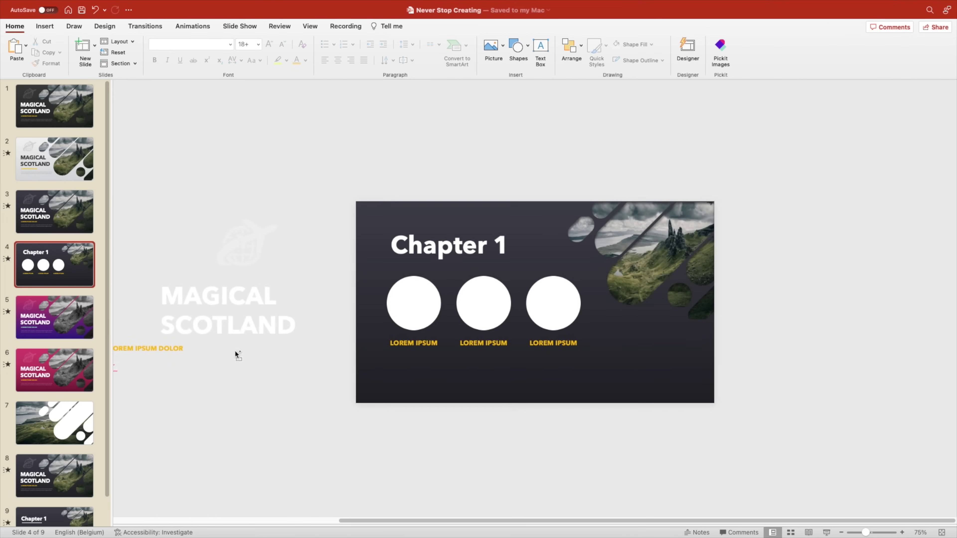
click(122, 368)
key(super+v)
scroll(518, 355, up, 3)
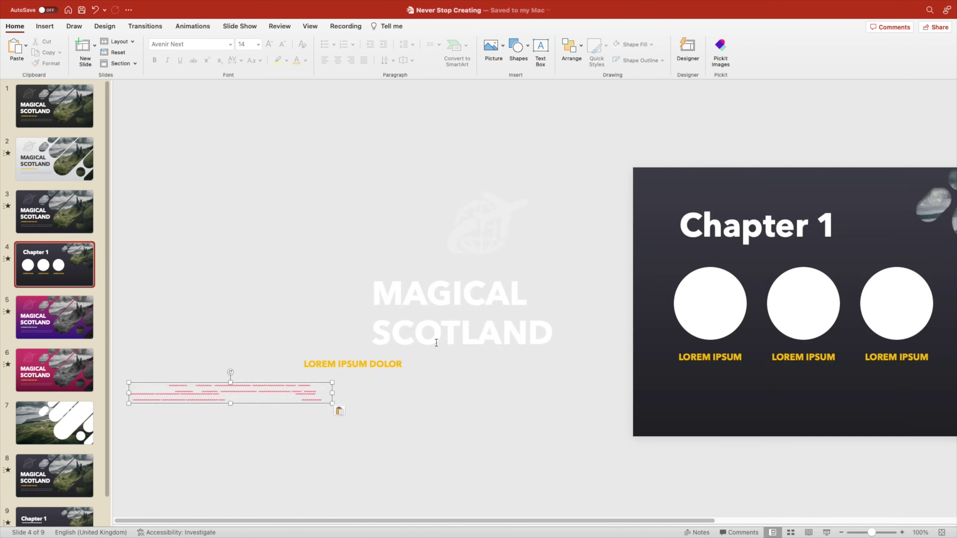
drag(304, 403, 854, 404)
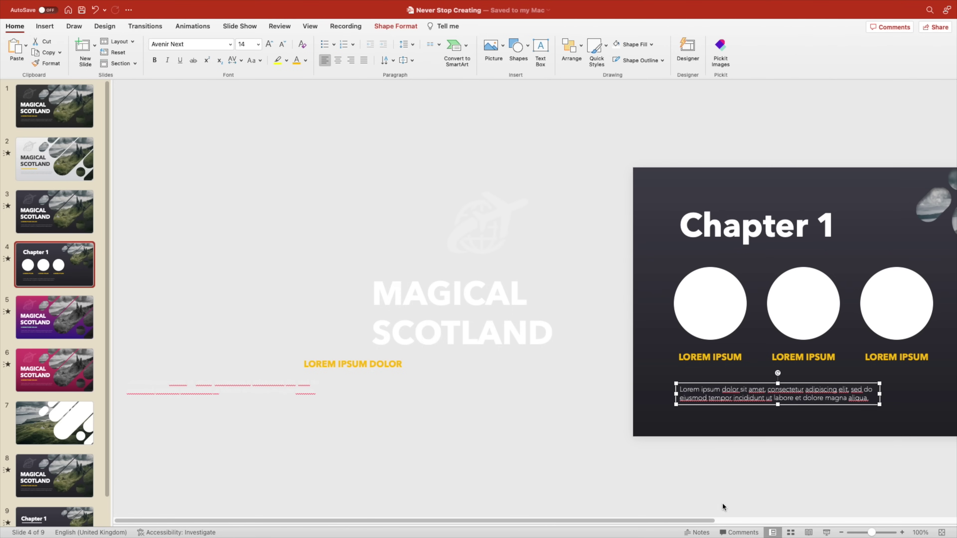
scroll(723, 506, right, 5)
scroll(598, 423, up, 4)
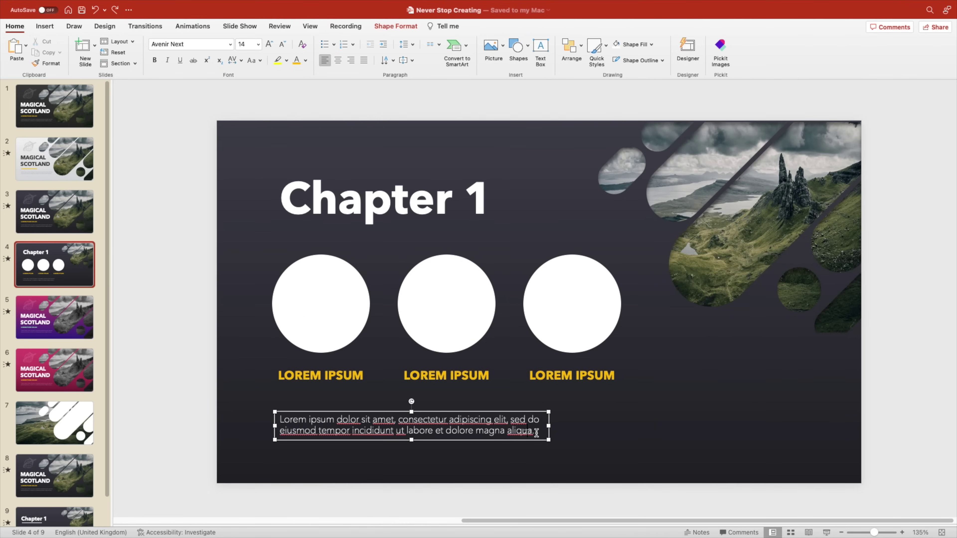
click(536, 433)
key(Return)
text(Lorem ipsum dolor sit amet, consectetur adipiscing elit, sed do eiusmod tempor incididunt ut labore et dolore magna aliqua.)
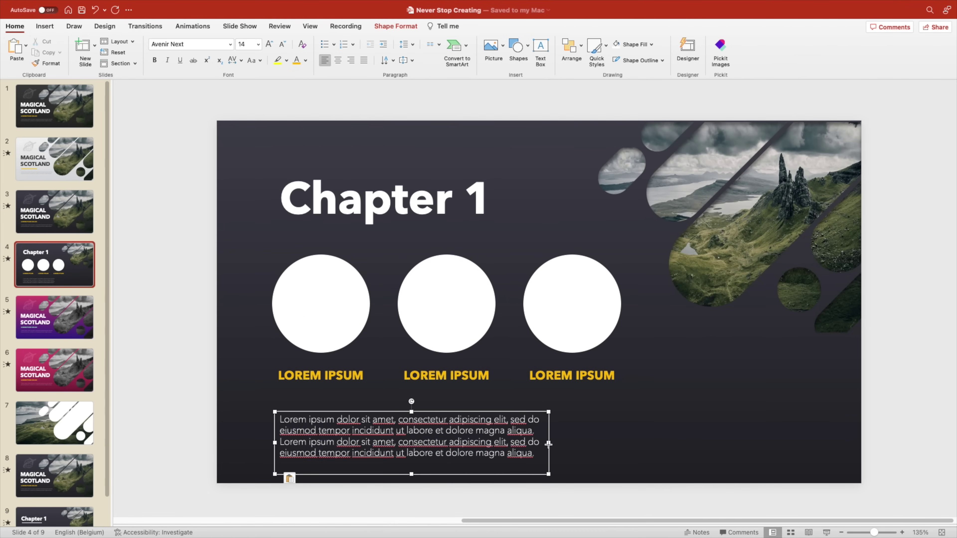
drag(549, 442, 787, 442)
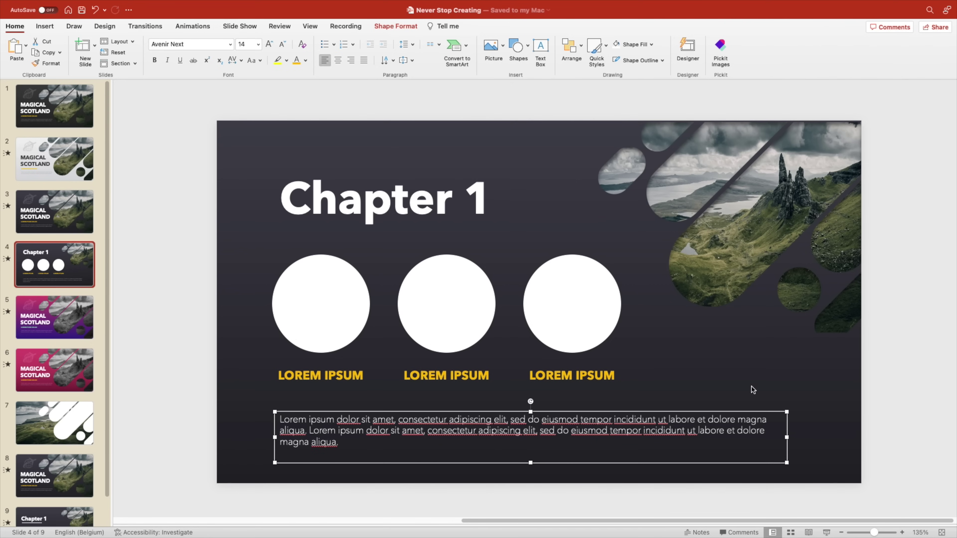
- Insert the winding road, motorhome and map route travel icons from the stock icon library
click(417, 115)
click(45, 26)
click(232, 48)
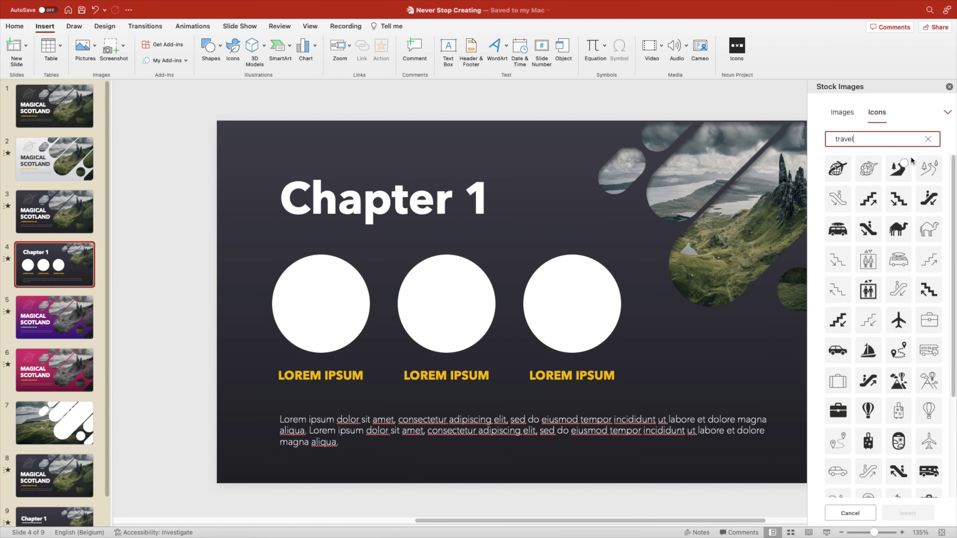
click(911, 161)
scroll(906, 283, down, 5)
click(902, 209)
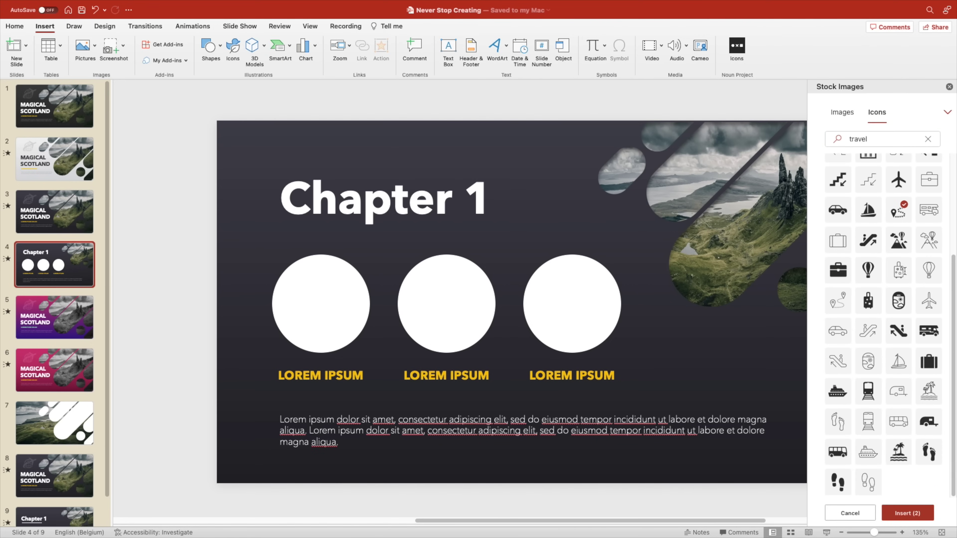
click(907, 514)
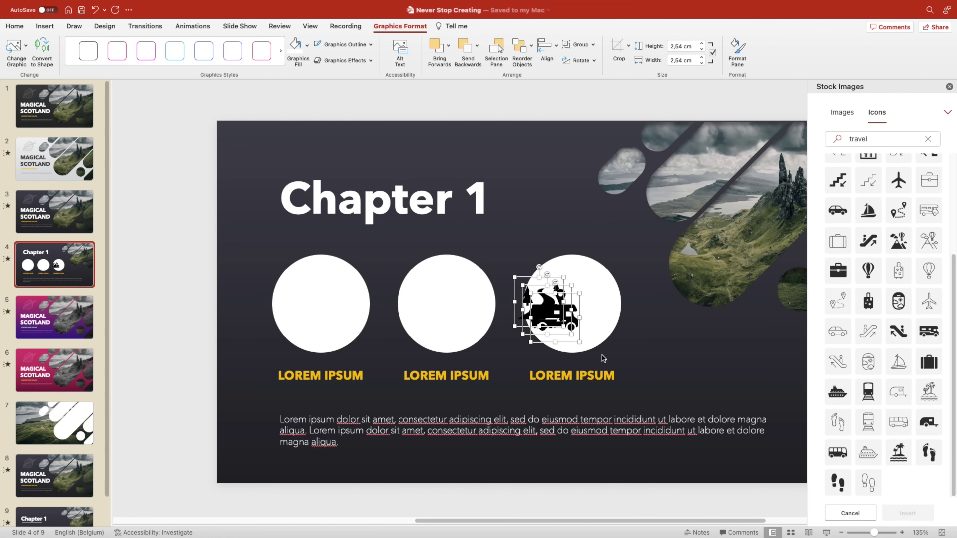
- Colour the icons dark grey and place one inside each of the three white circles
drag(545, 321, 309, 321)
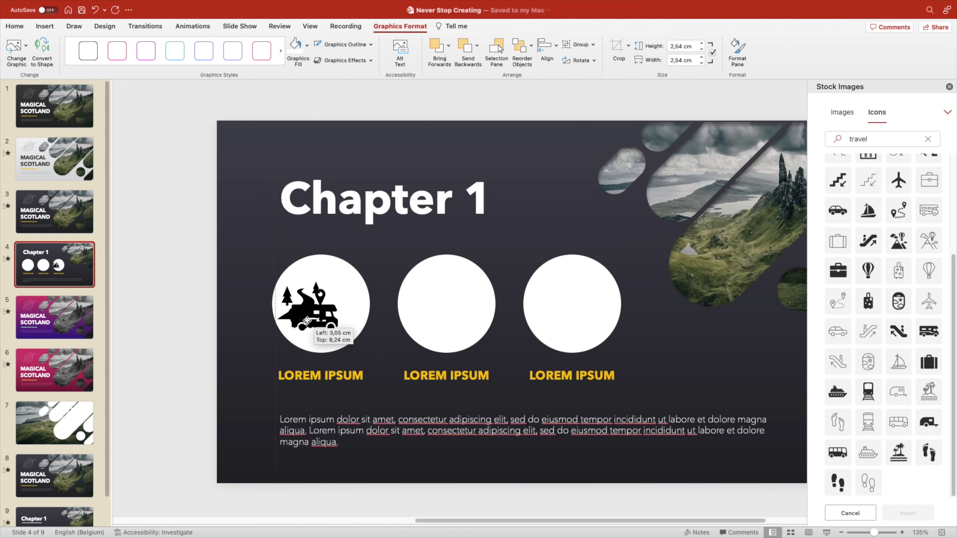
click(308, 45)
click(313, 124)
click(201, 285)
mouse_move(319, 307)
mouse_down()
mouse_move(588, 312)
mouse_move(324, 305)
mouse_up()
click(474, 157)
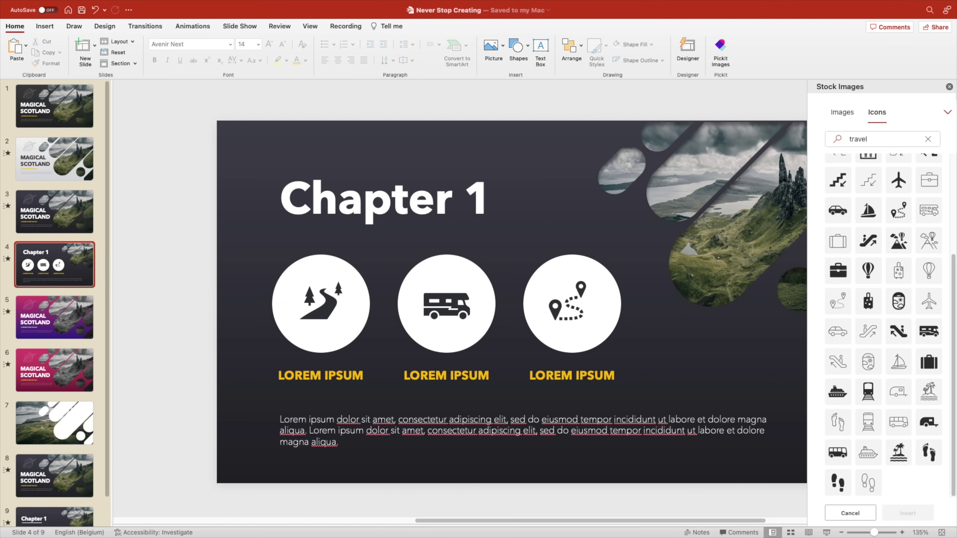
click(950, 87)
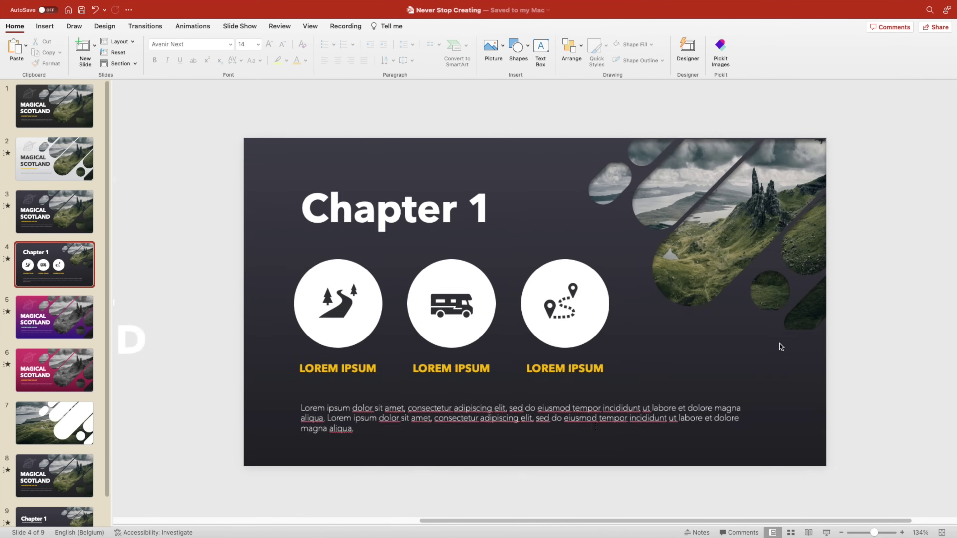
- Paste the selected Chapter 1 content onto the MAGICAL SCOTLAND slide, just below its bottom edge
scroll(779, 345, down, 5)
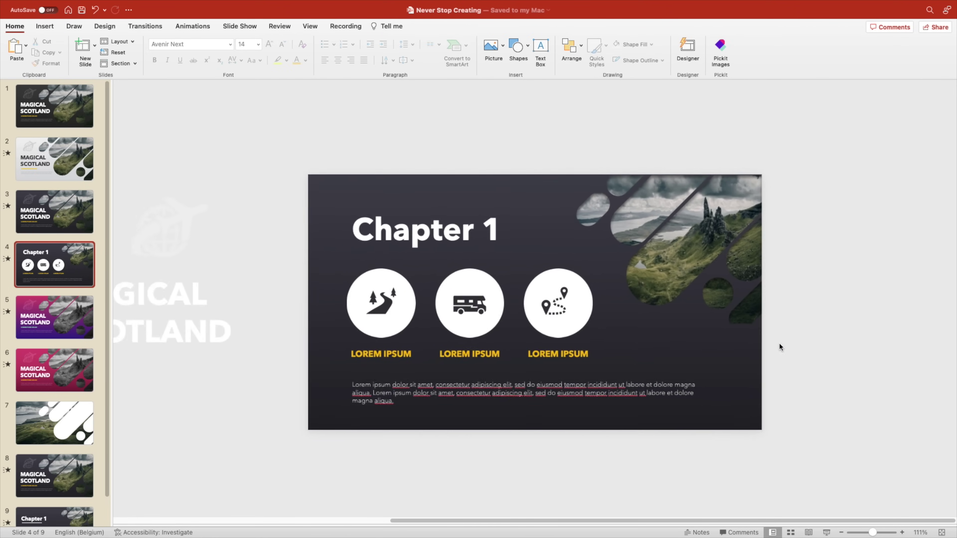
drag(427, 387, 636, 238)
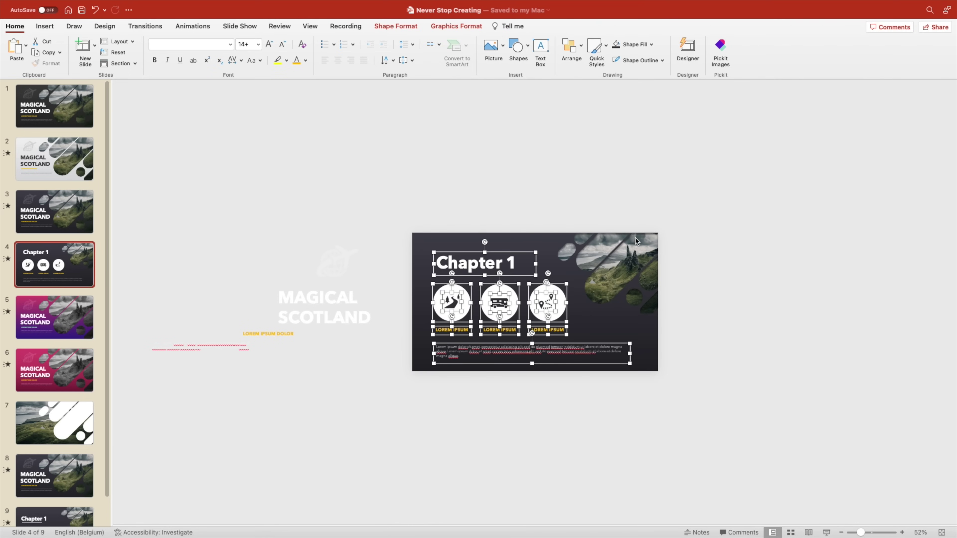
click(84, 231)
key(super+v)
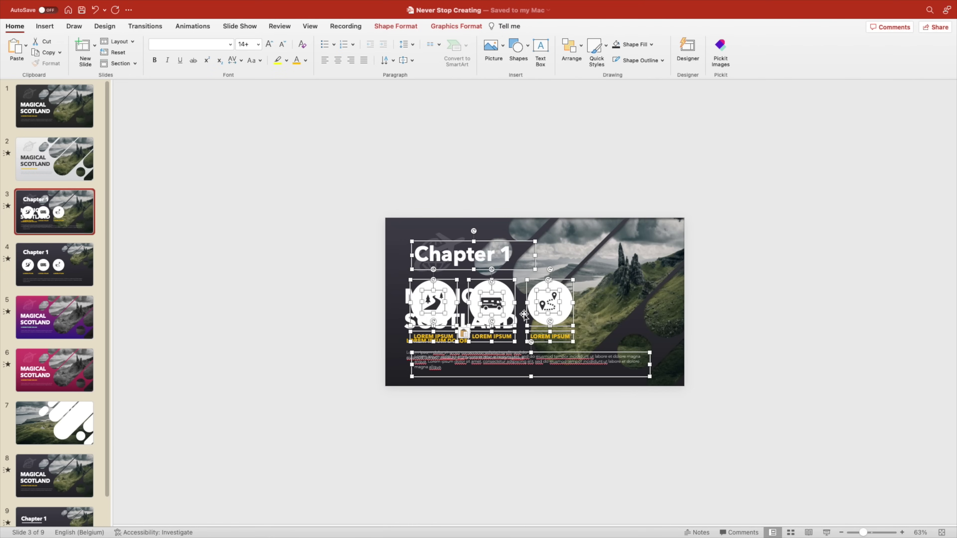
drag(509, 271, 510, 417)
- Stagger the pasted body text and the road and route icon groups beneath the slide
scroll(511, 416, down, 5)
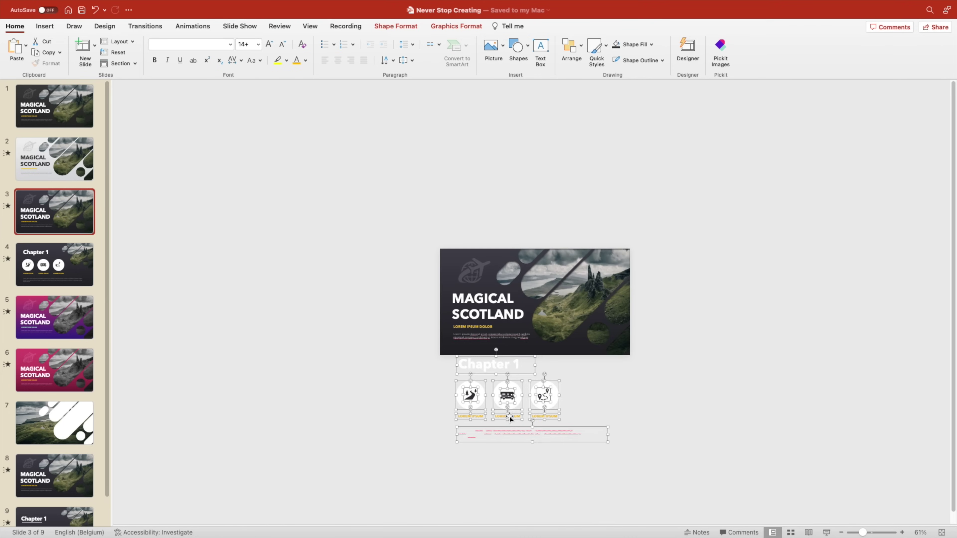
click(561, 437)
drag(559, 442, 555, 489)
drag(440, 437, 511, 433)
drag(583, 368, 546, 460)
click(424, 266)
key(Page_Down)
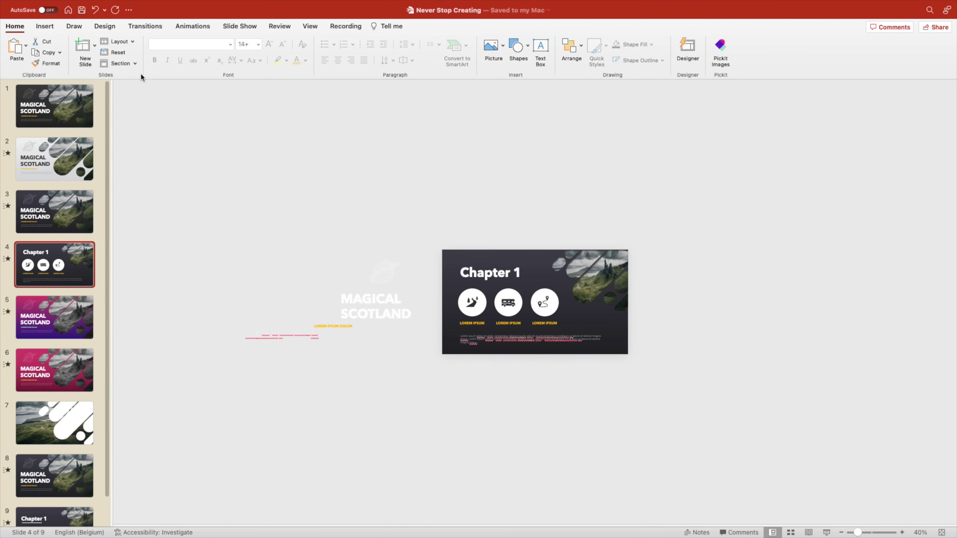
click(143, 29)
- Apply the Morph transition to the Chapter 1 slide
click(112, 51)
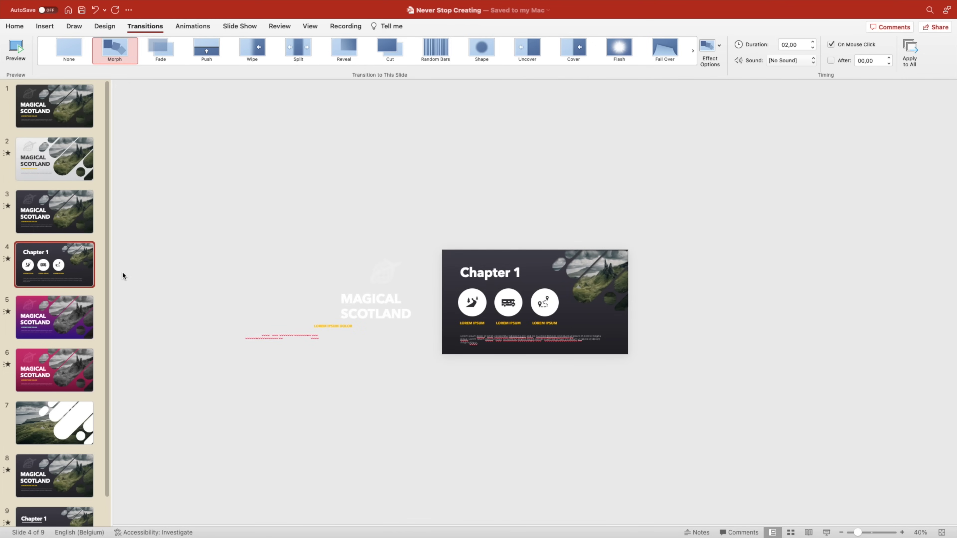
click(63, 206)
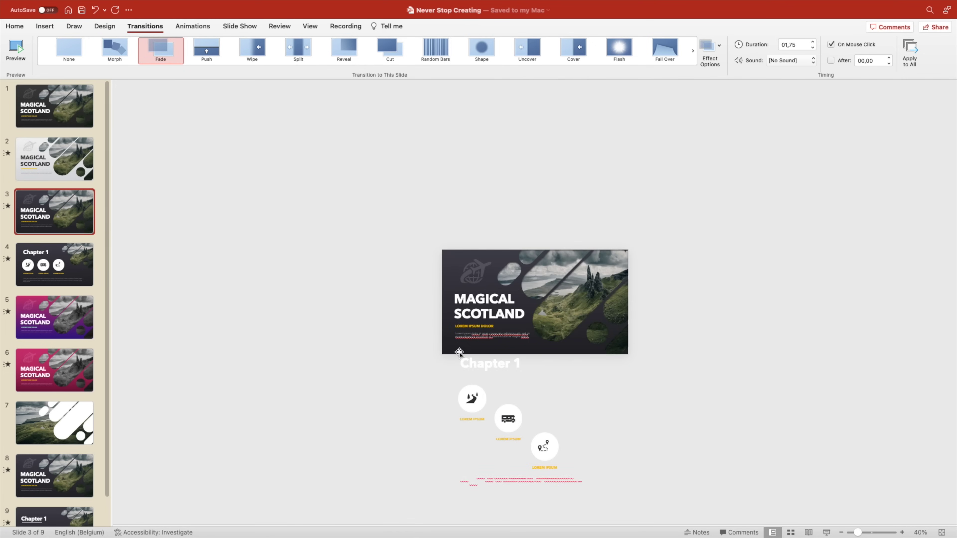
click(52, 264)
- Shift the leftover MAGICAL SCOTLAND texts further off the left edge and replay the Morph preview
drag(215, 272, 452, 418)
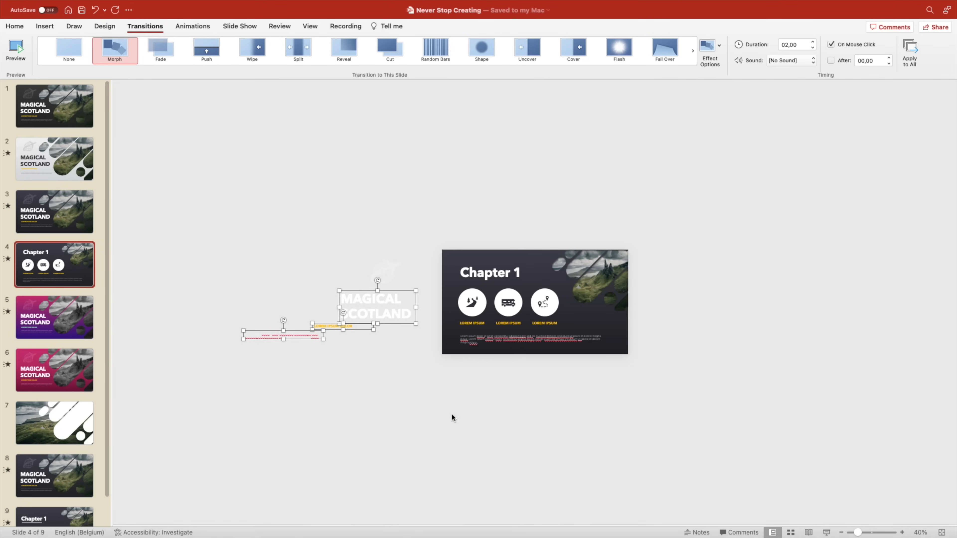
drag(412, 325, 374, 321)
click(53, 208)
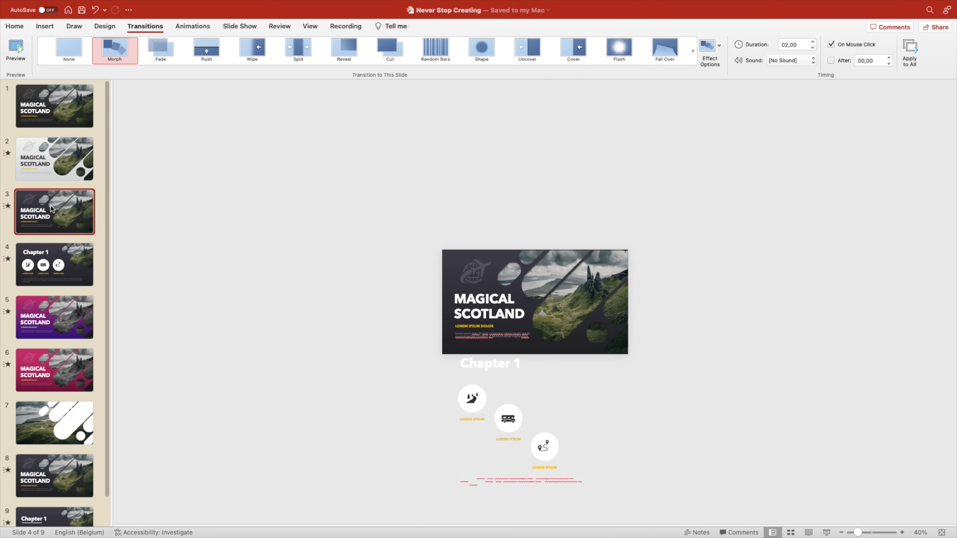
click(10, 266)
click(117, 50)
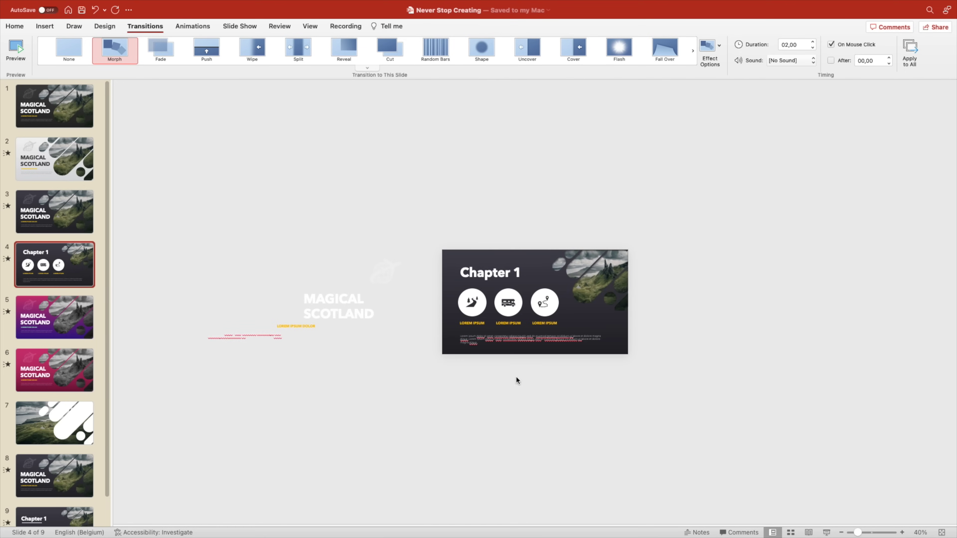
click(77, 192)
scroll(473, 353, up, 5)
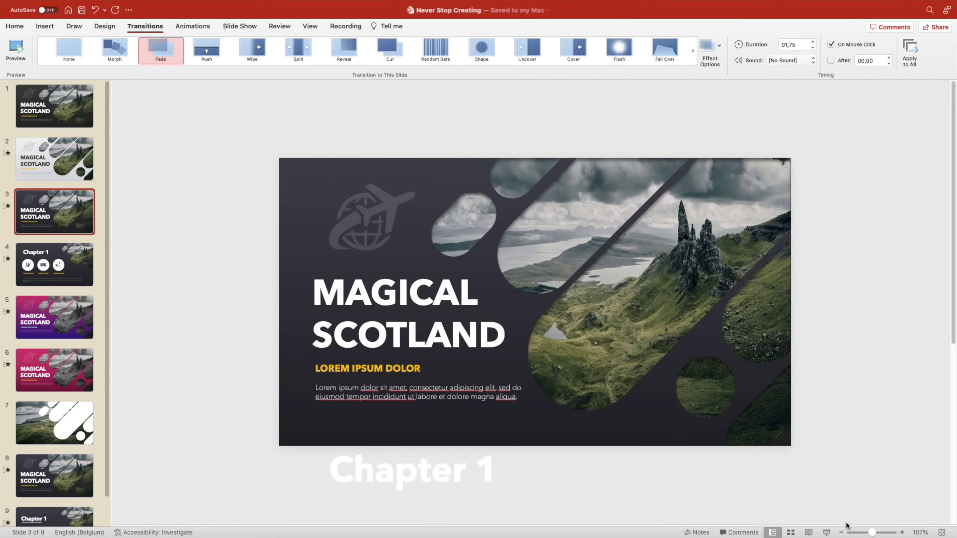